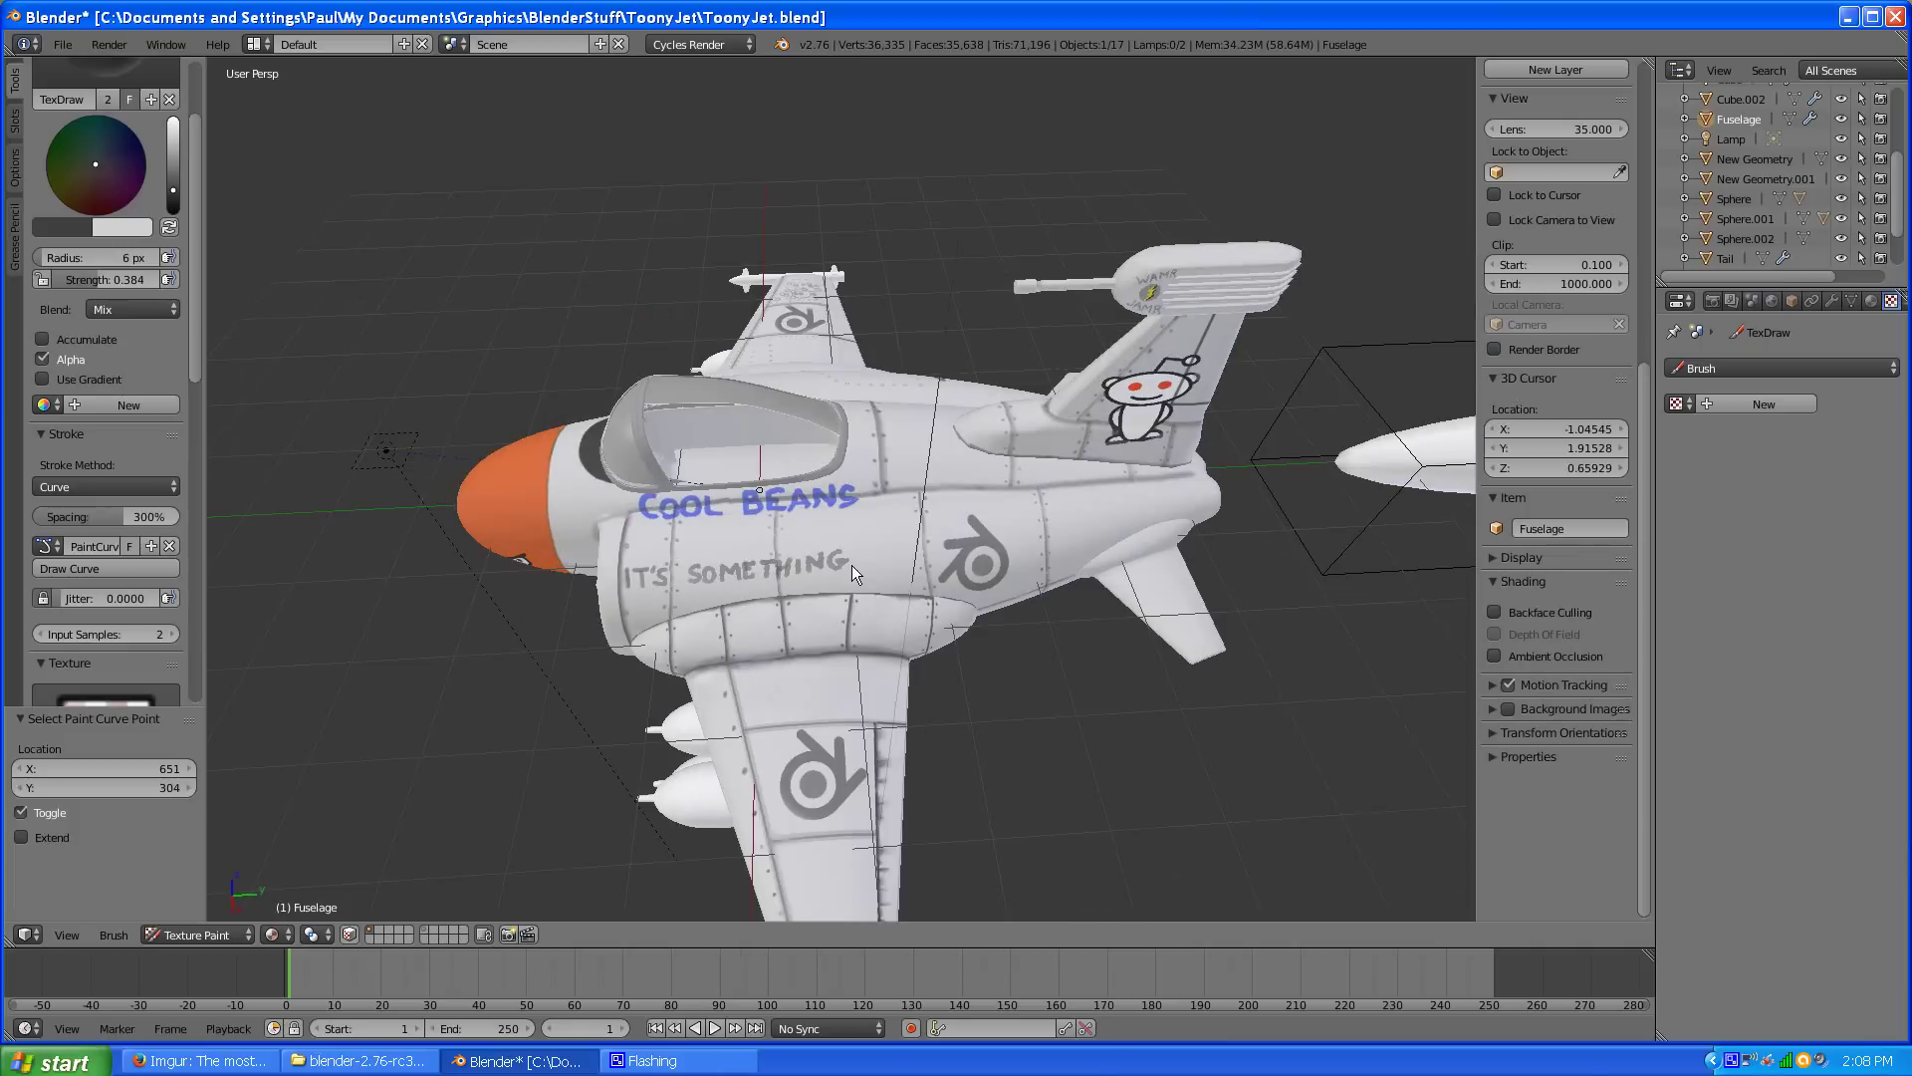
# Step: Examine the jet's painted lettering, logos, panel lines and rivets on the side carrying the text COOL BEANS
pyautogui.scroll(3, 852, 574)
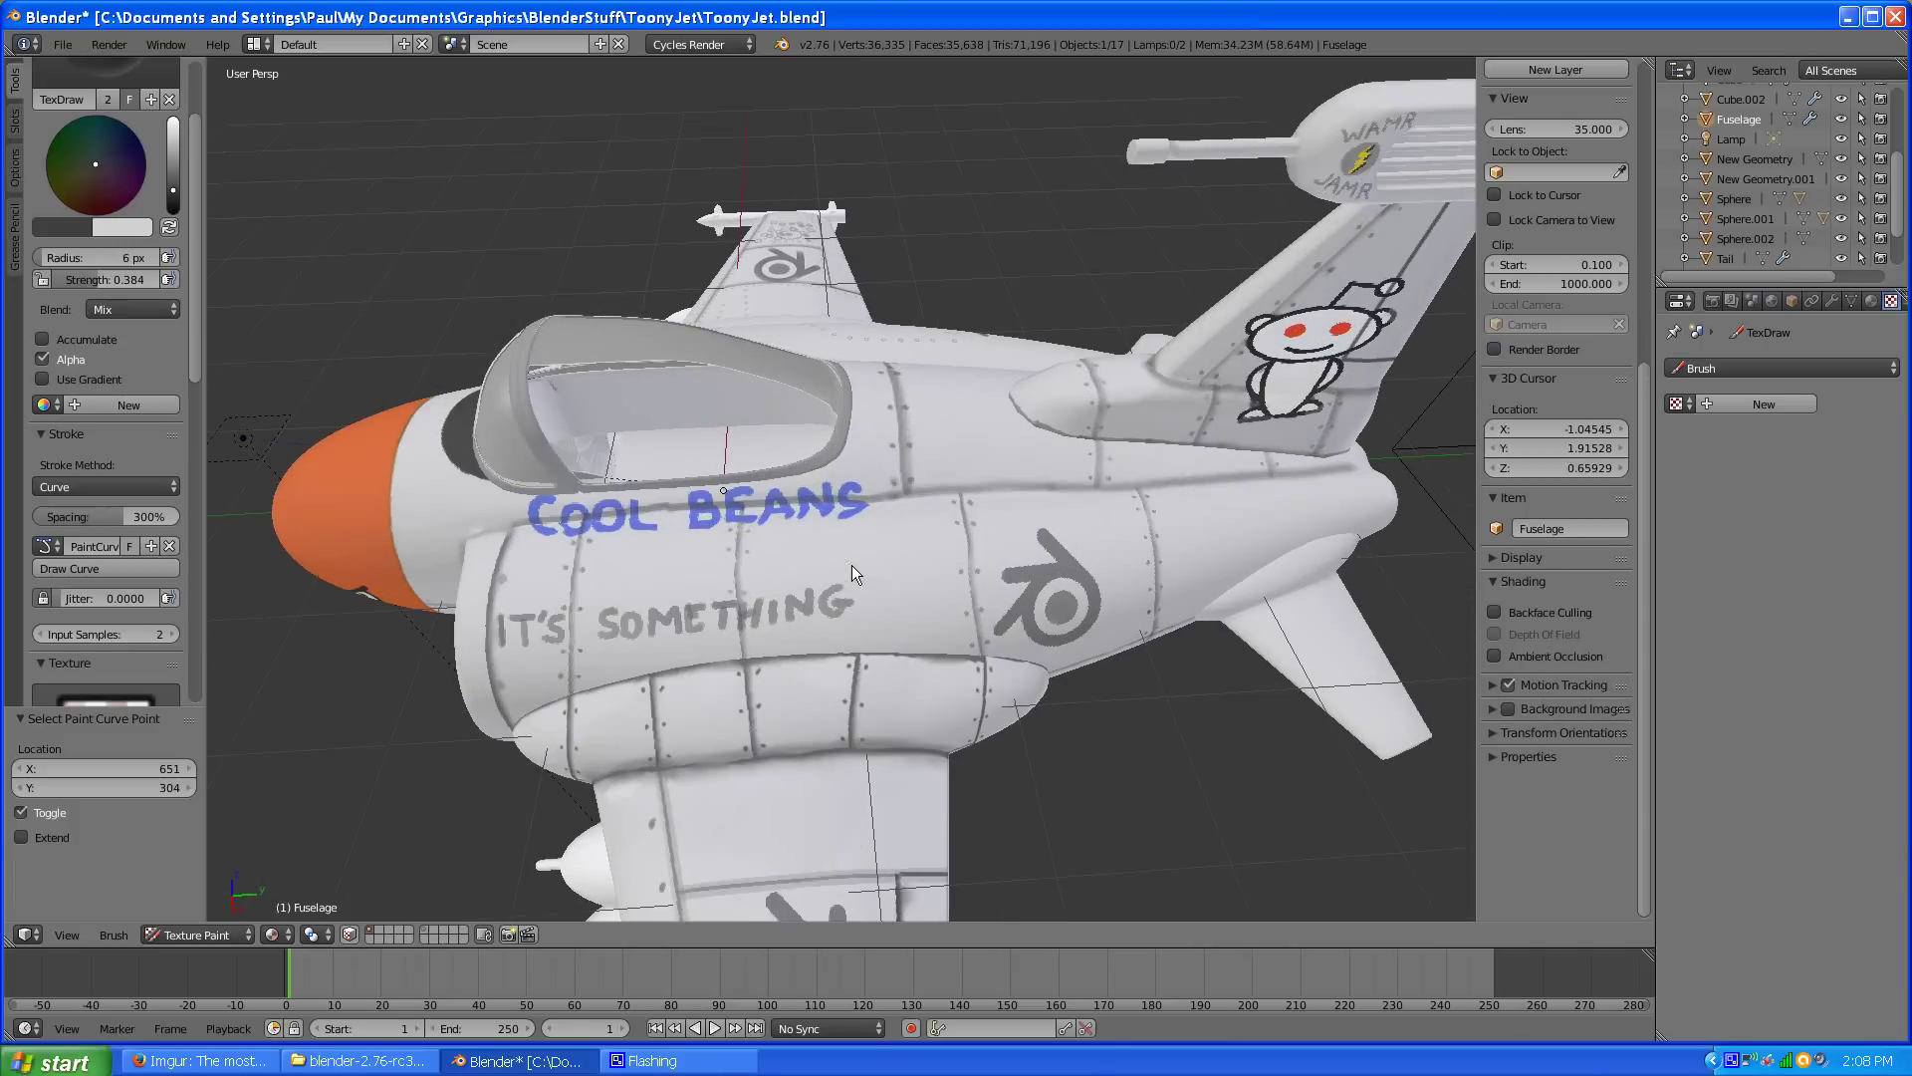
pyautogui.scroll(-4, 852, 574)
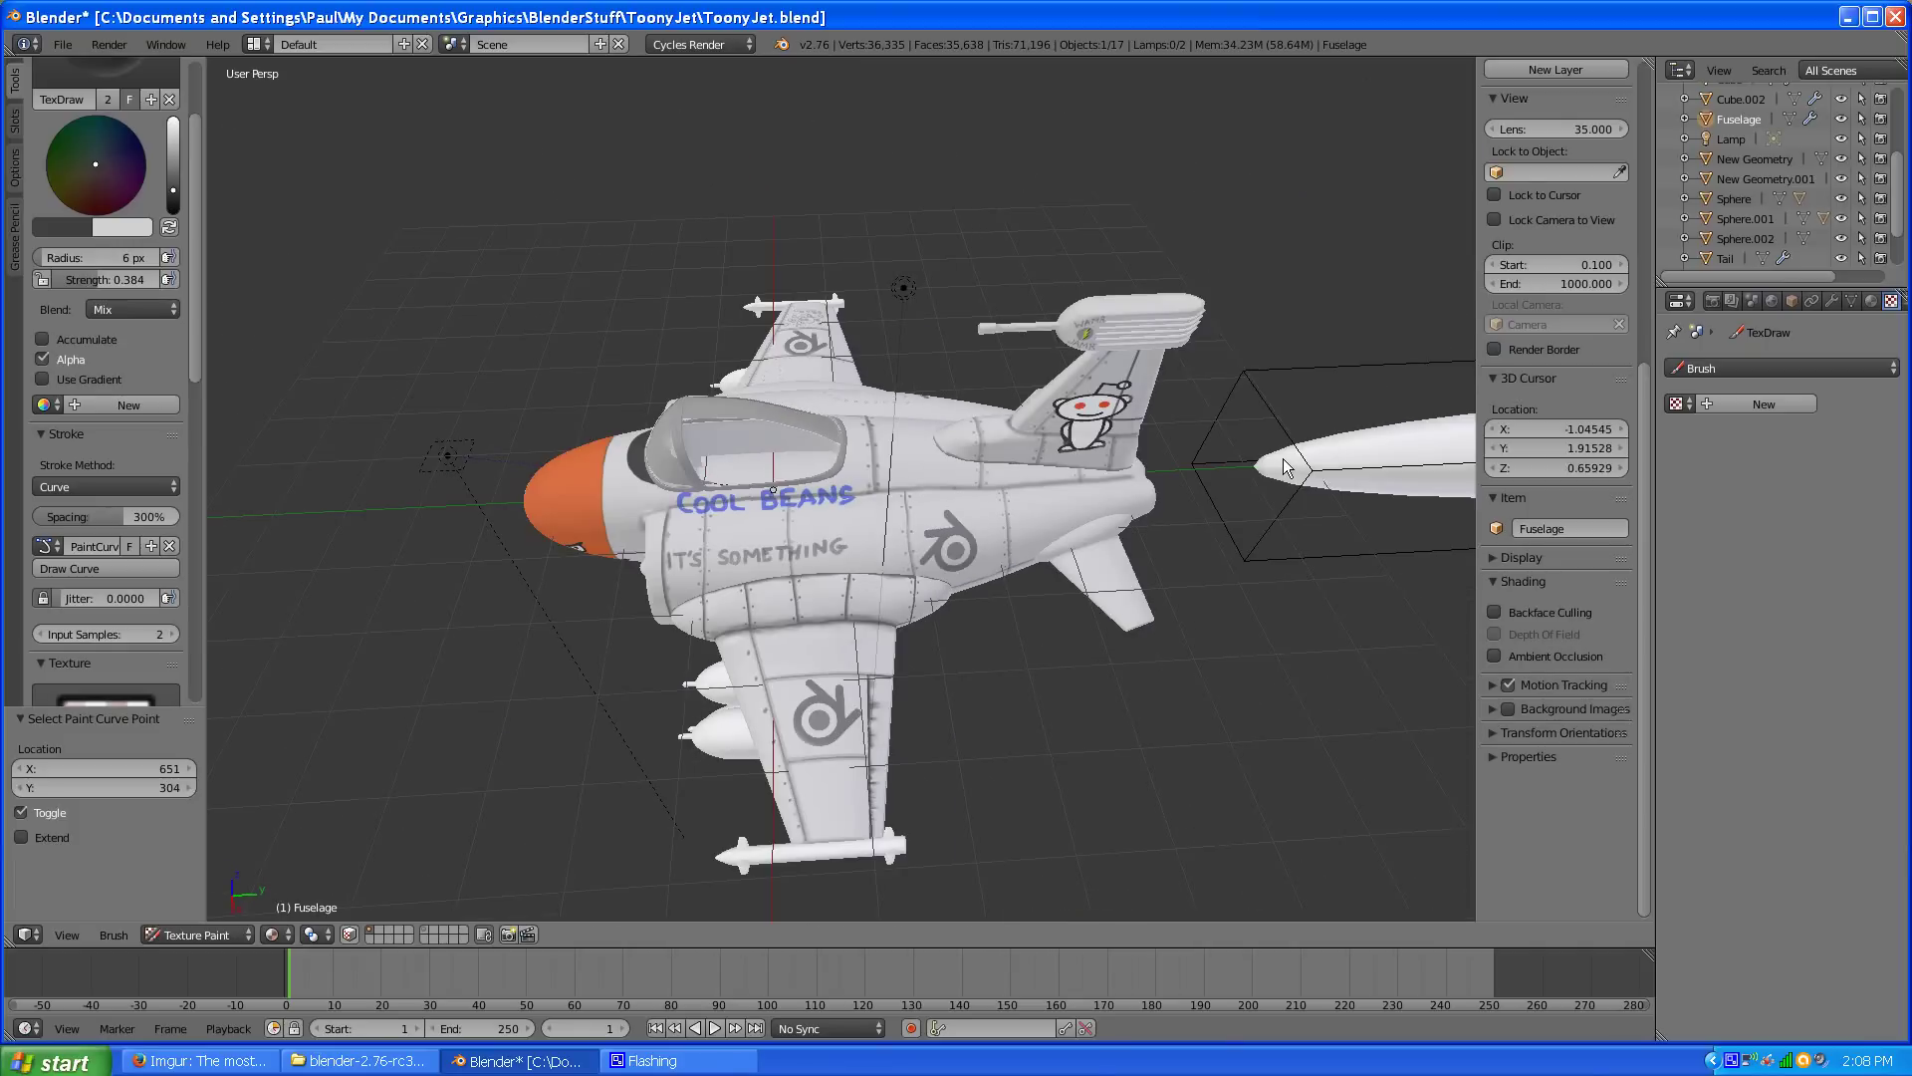
pyautogui.moveTo(677, 572); pyautogui.dragTo(777, 584, button='middle')
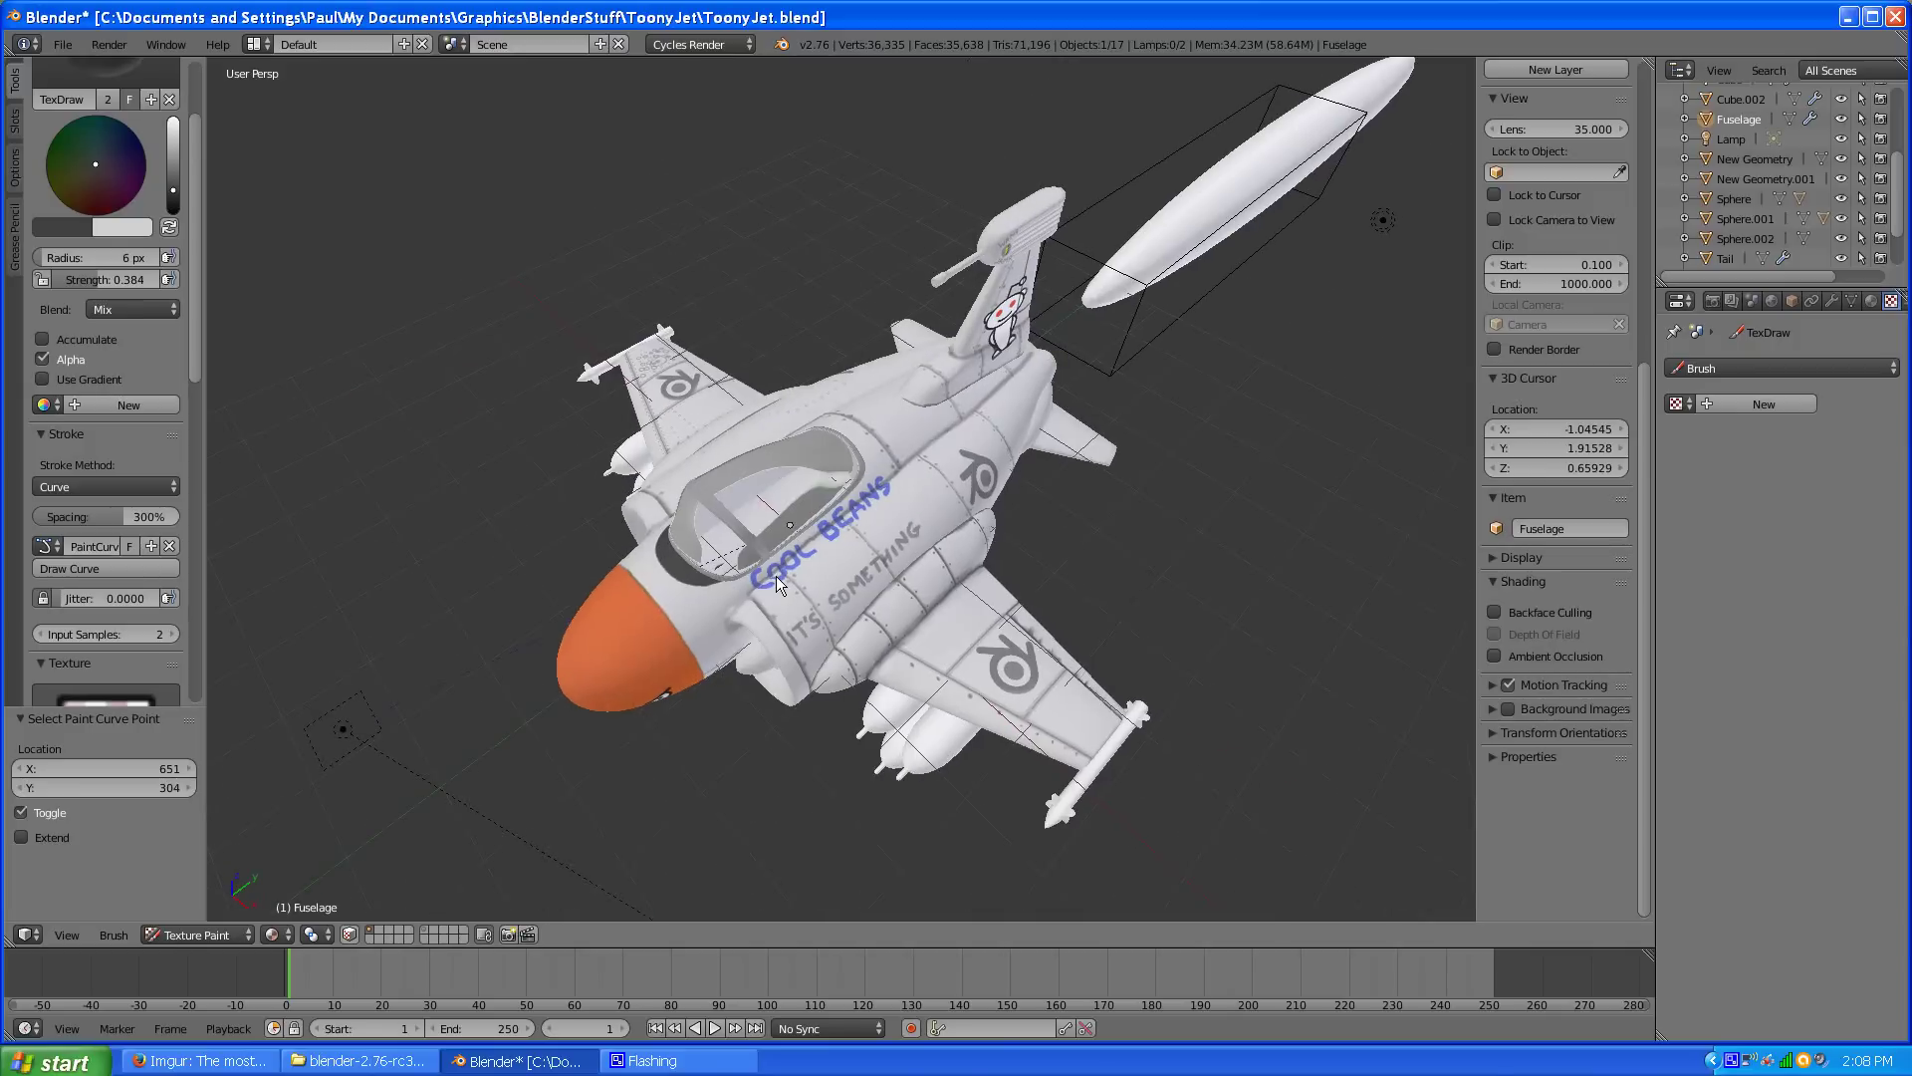
pyautogui.scroll(3, 777, 583)
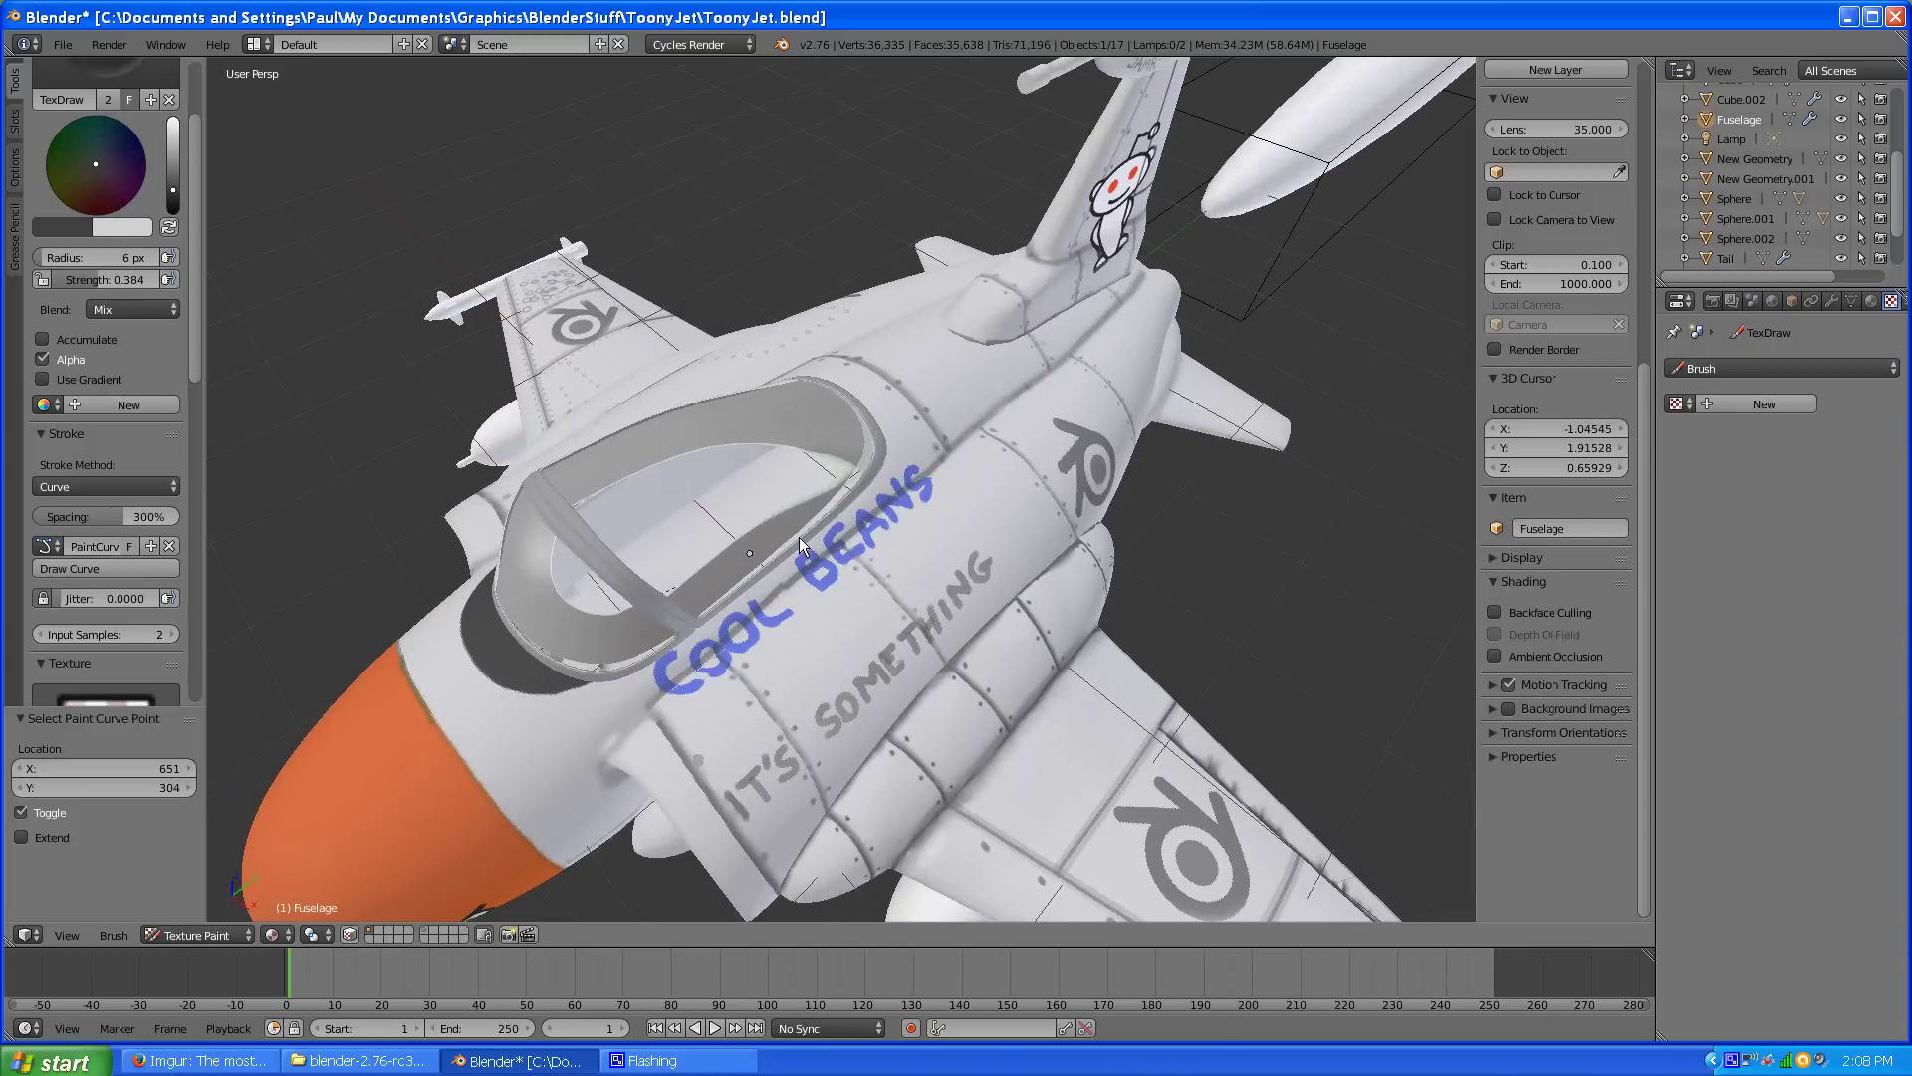
pyautogui.moveTo(886, 648); pyautogui.dragTo(846, 619, button='middle')
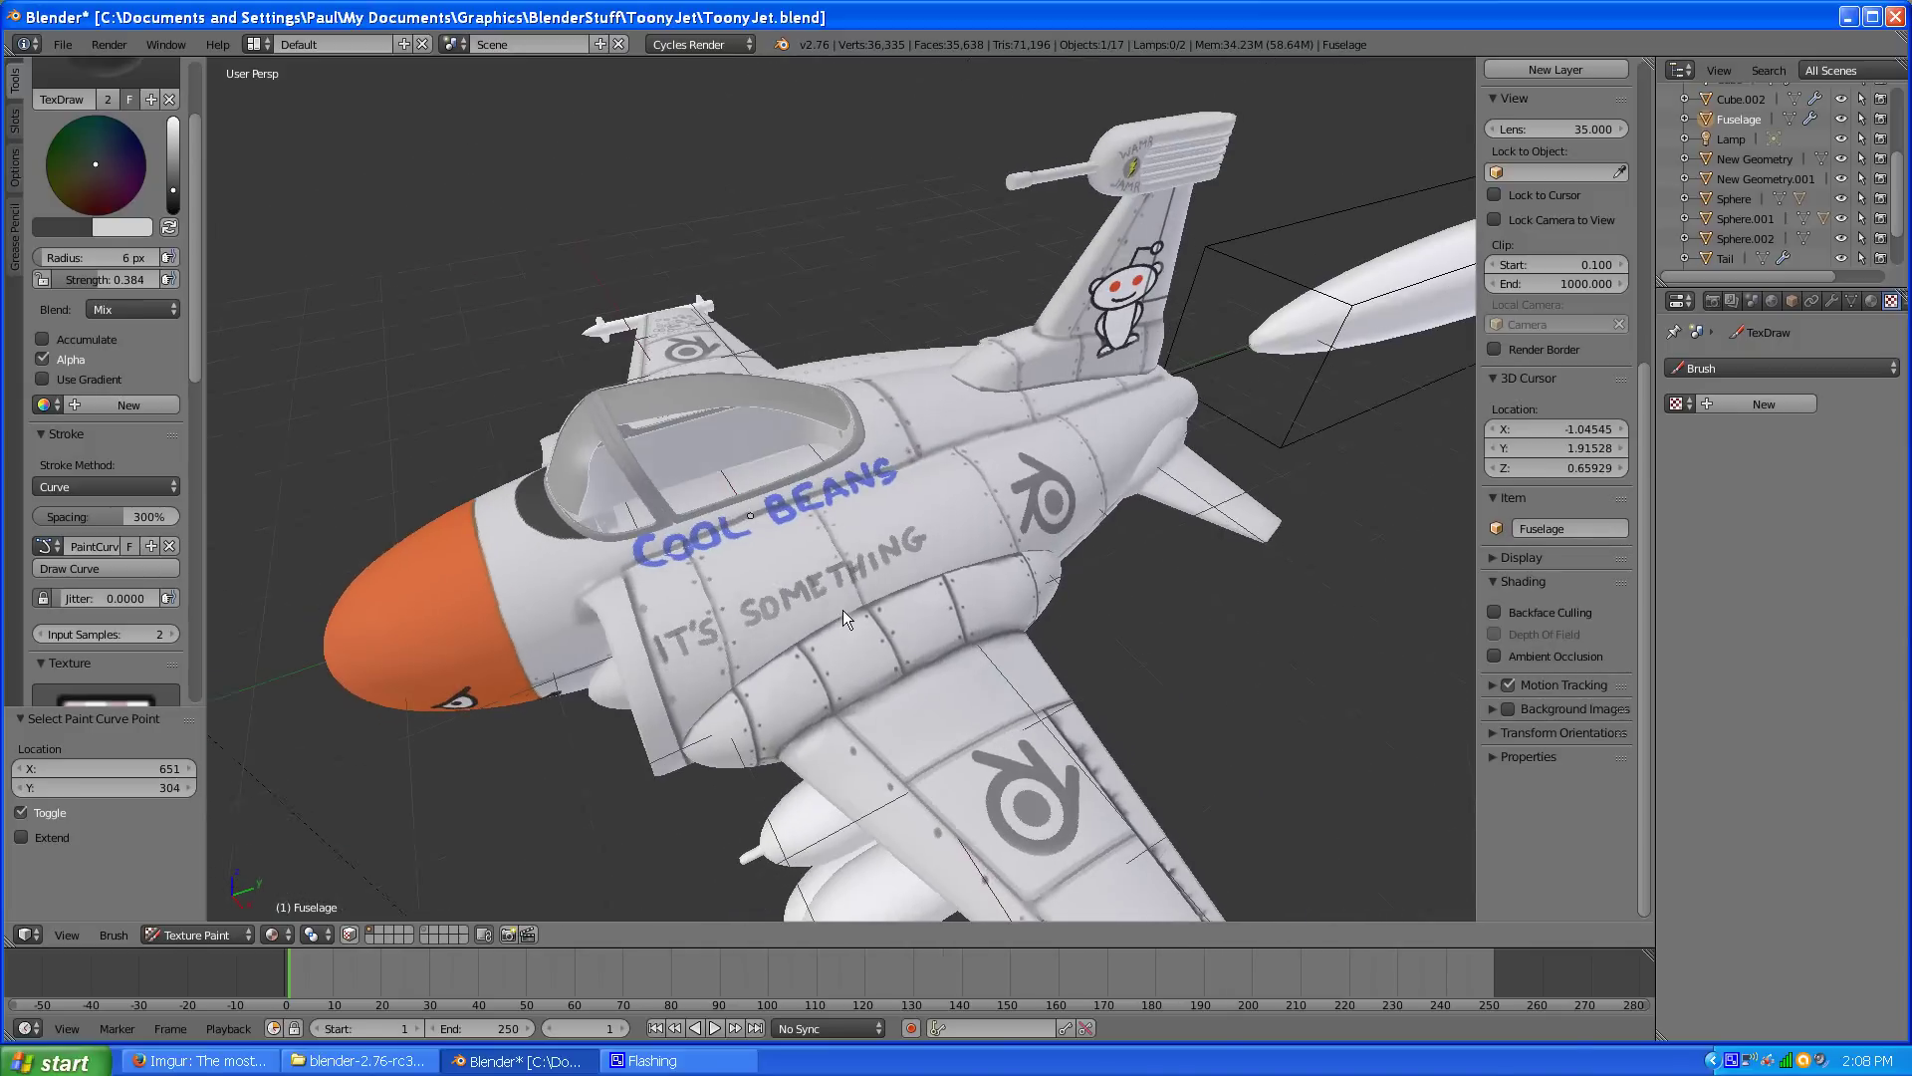
pyautogui.scroll(2, 759, 674)
pyautogui.scroll(3, 759, 717)
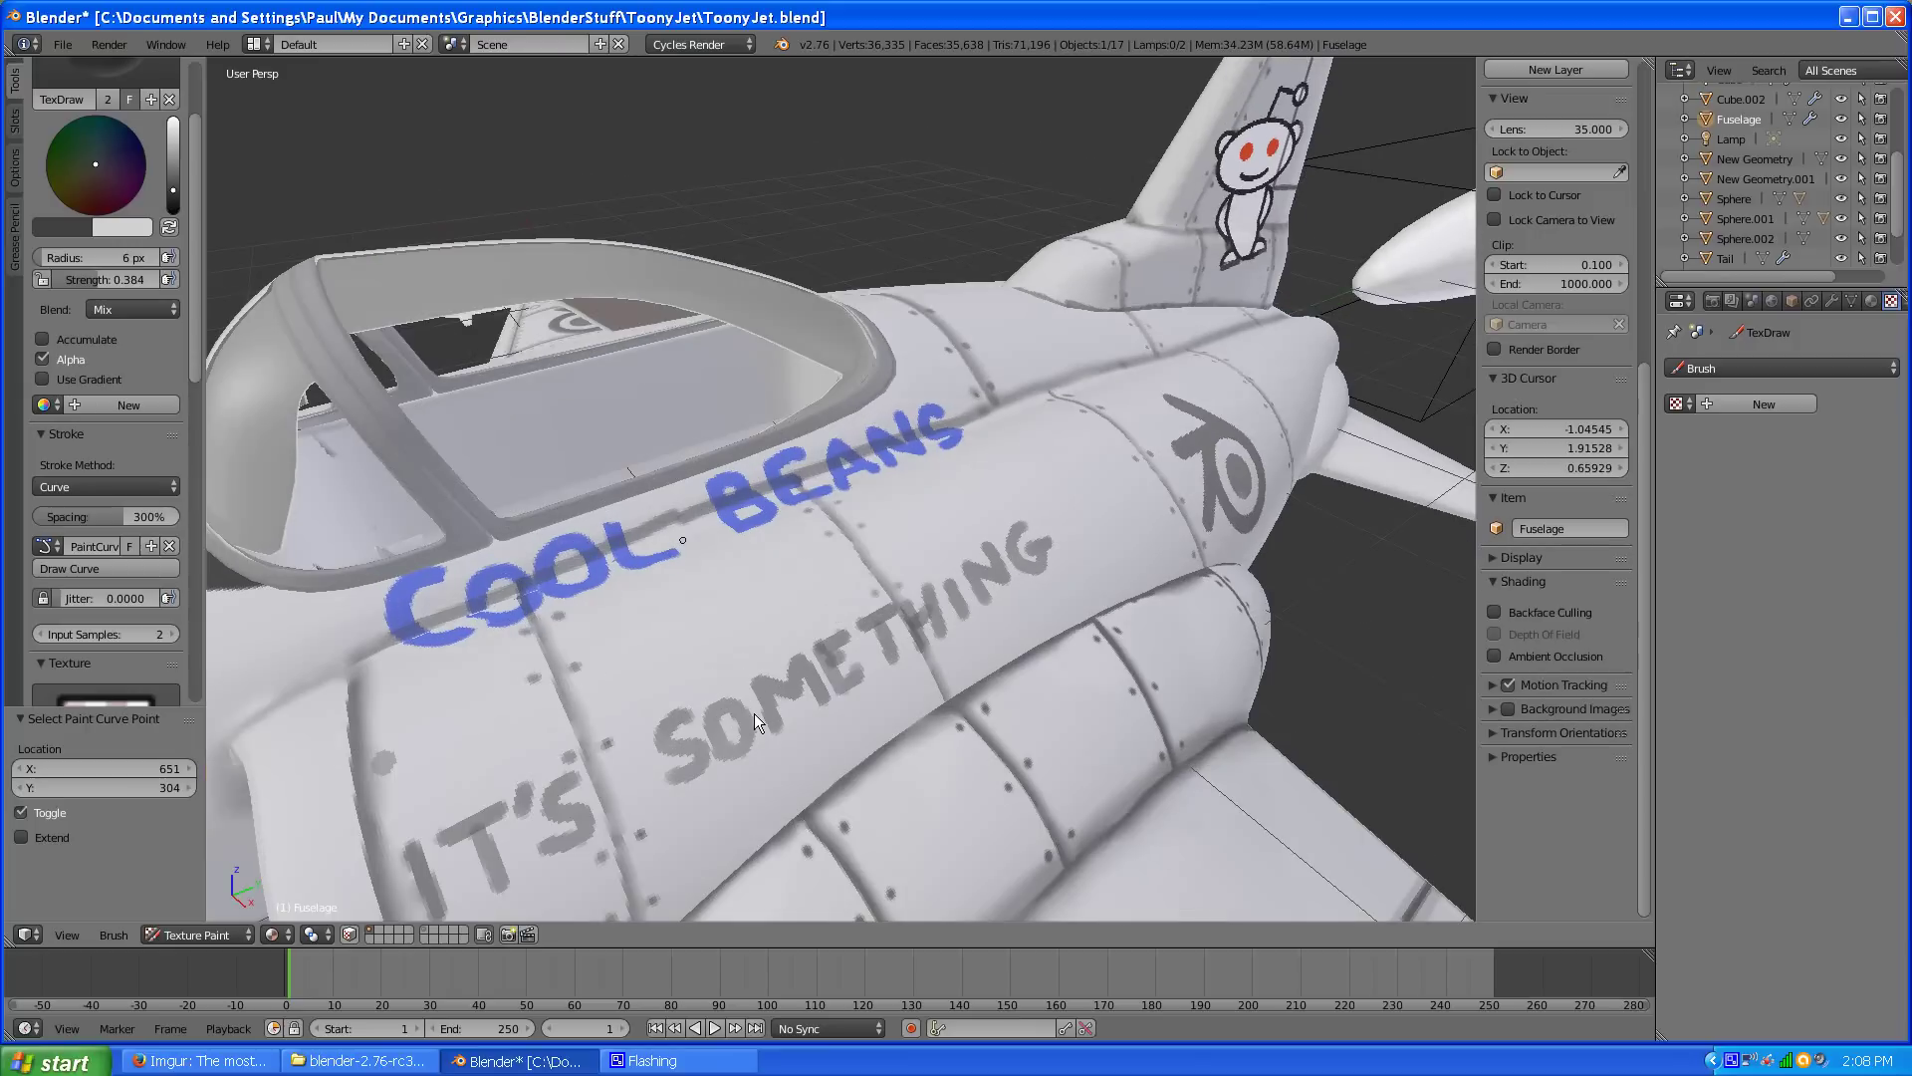
pyautogui.scroll(-3, 758, 709)
pyautogui.moveTo(808, 737); pyautogui.dragTo(803, 706, button='middle')
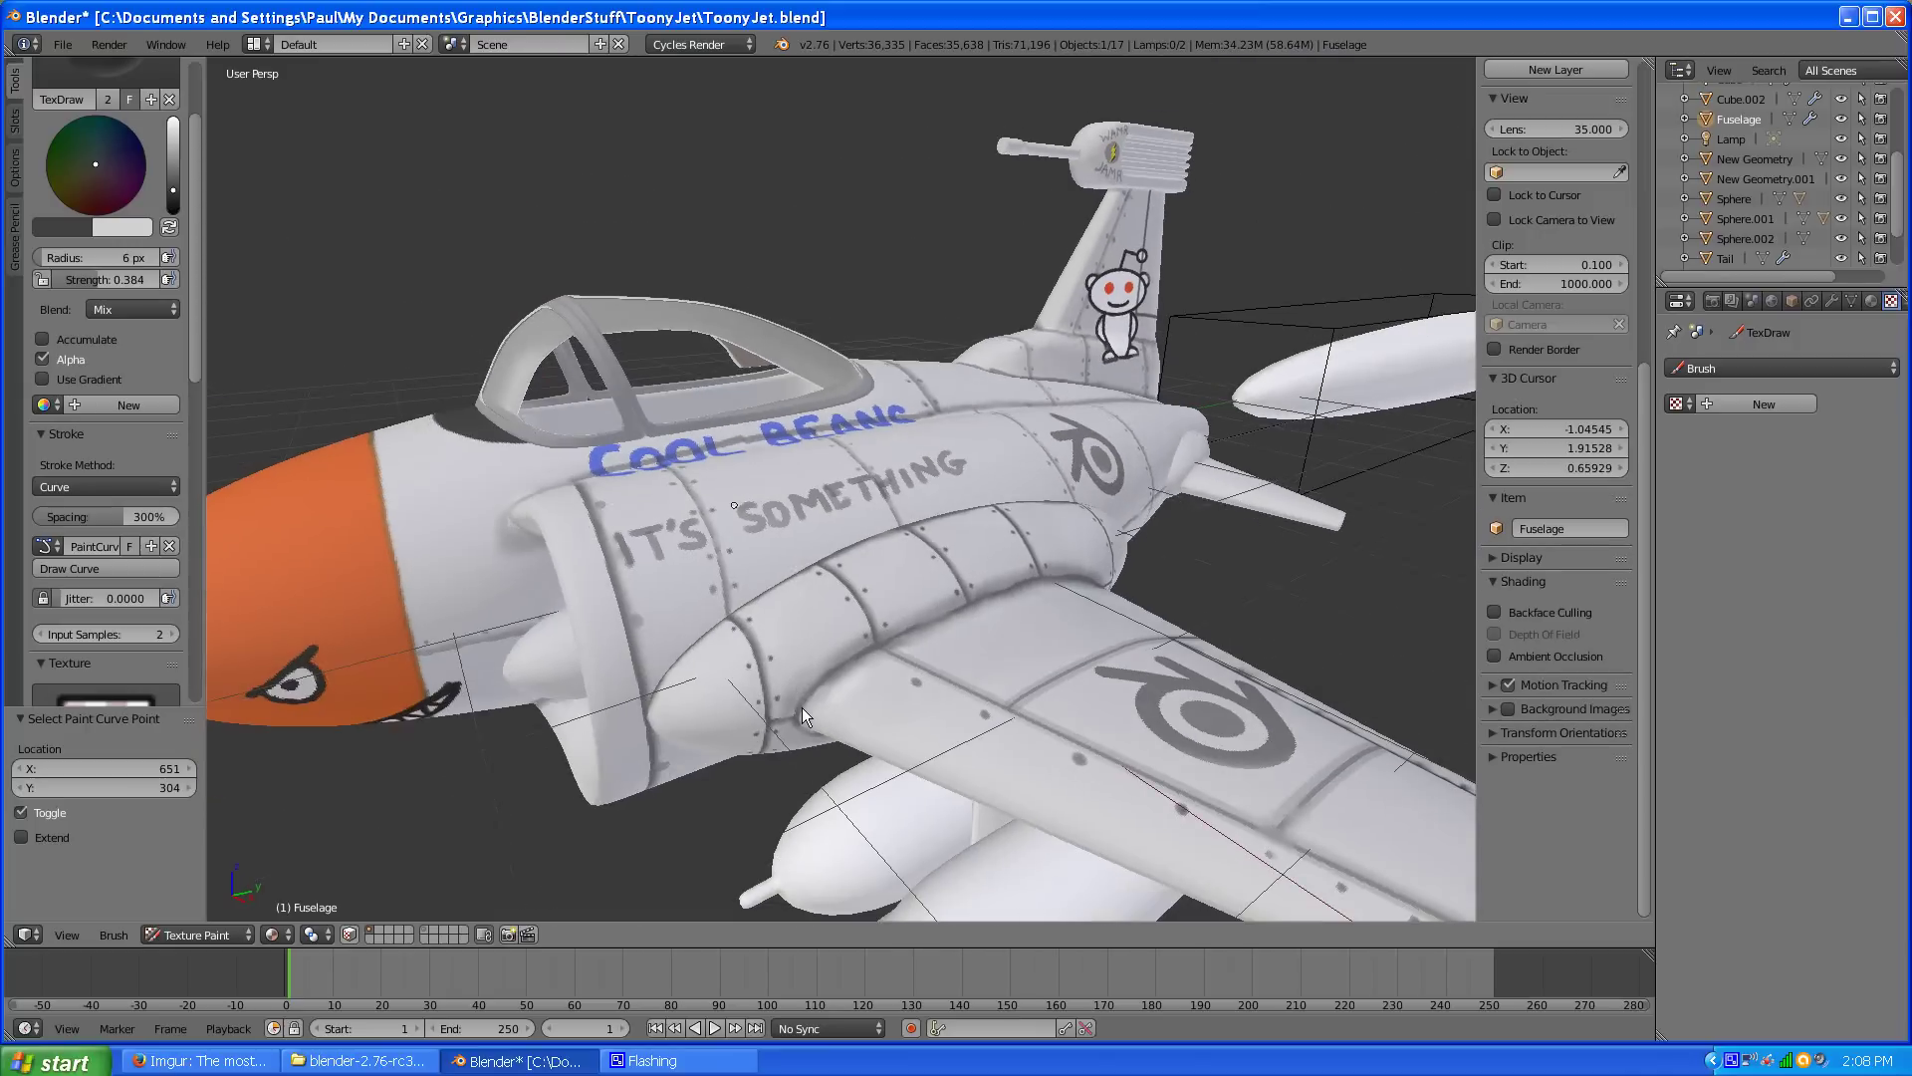
pyautogui.scroll(-3, 803, 706)
pyautogui.scroll(3, 973, 638)
pyautogui.scroll(2, 1150, 485)
pyautogui.moveTo(1037, 520); pyautogui.dragTo(1044, 514, button='middle')
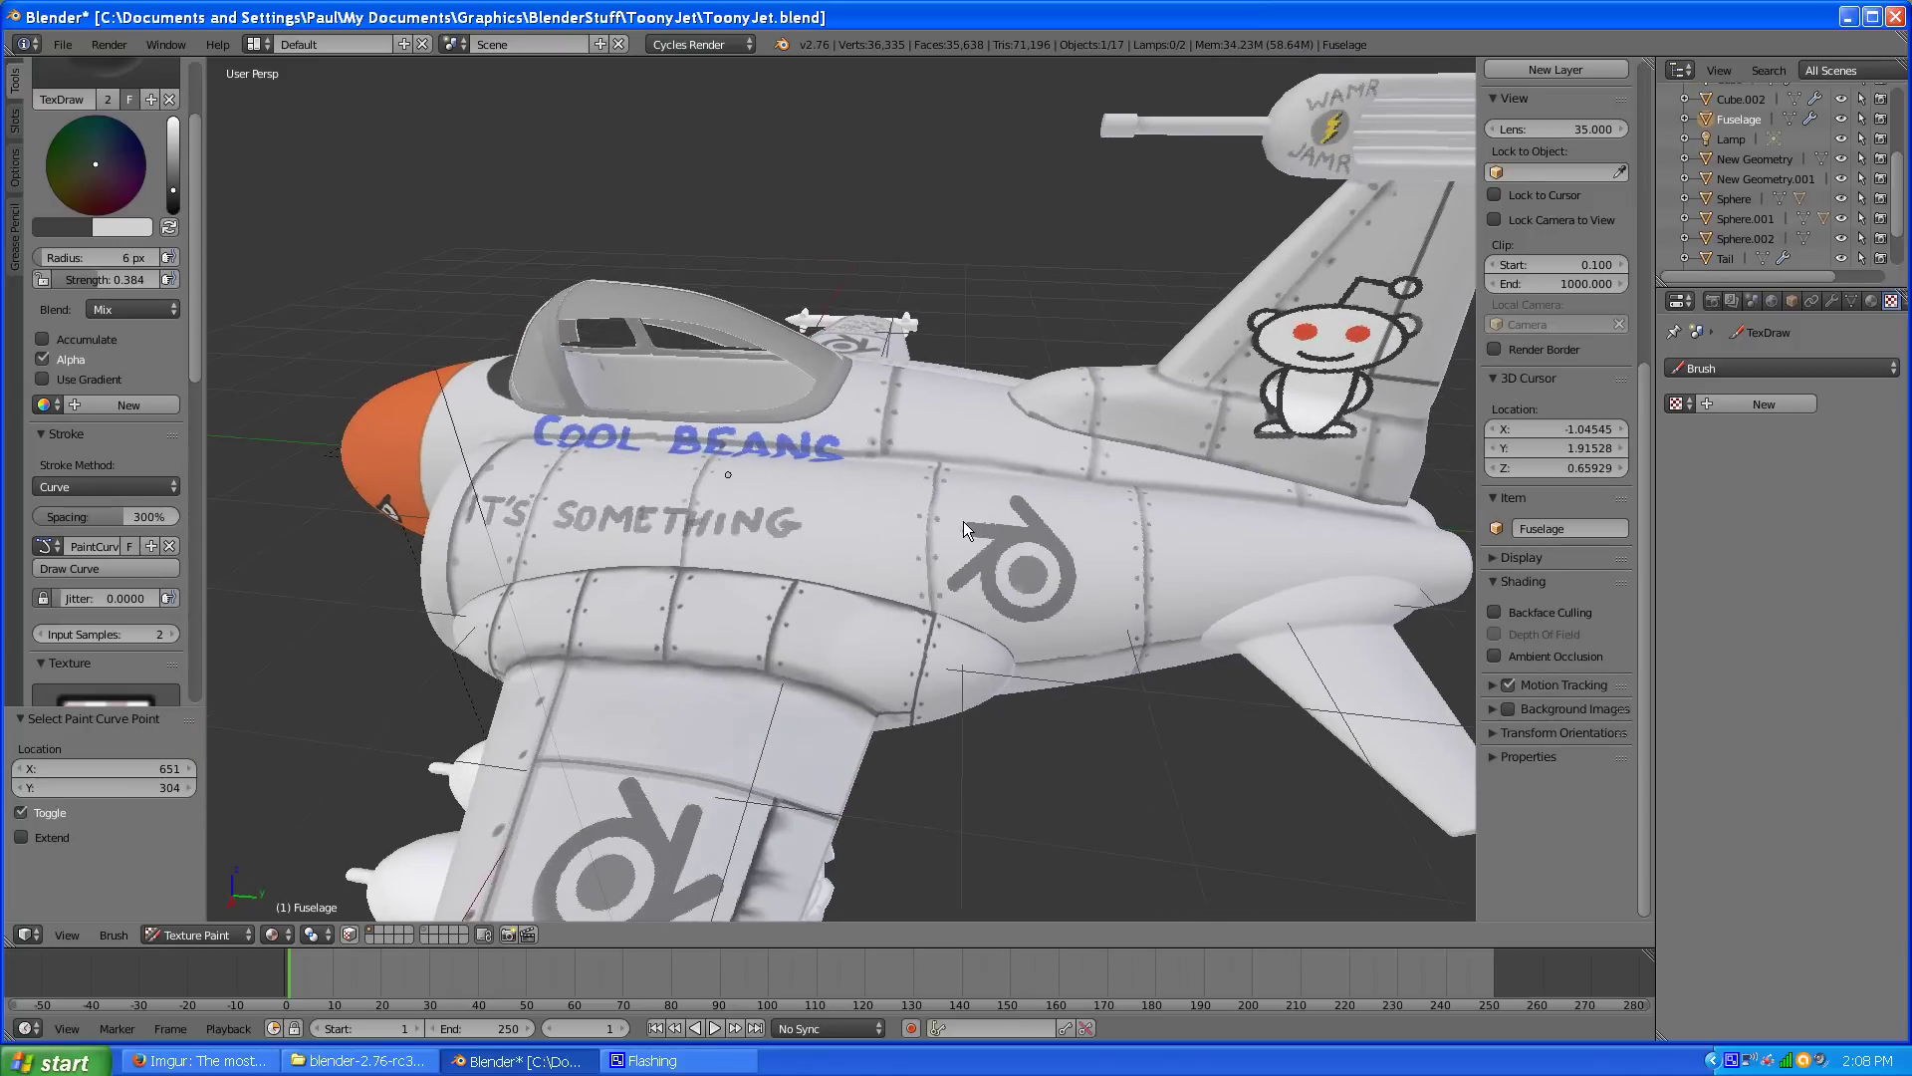
pyautogui.scroll(-3, 966, 530)
pyautogui.scroll(2, 698, 593)
pyautogui.scroll(2, 665, 603)
pyautogui.moveTo(588, 647); pyautogui.dragTo(698, 669, button='middle')
pyautogui.scroll(2, 695, 670)
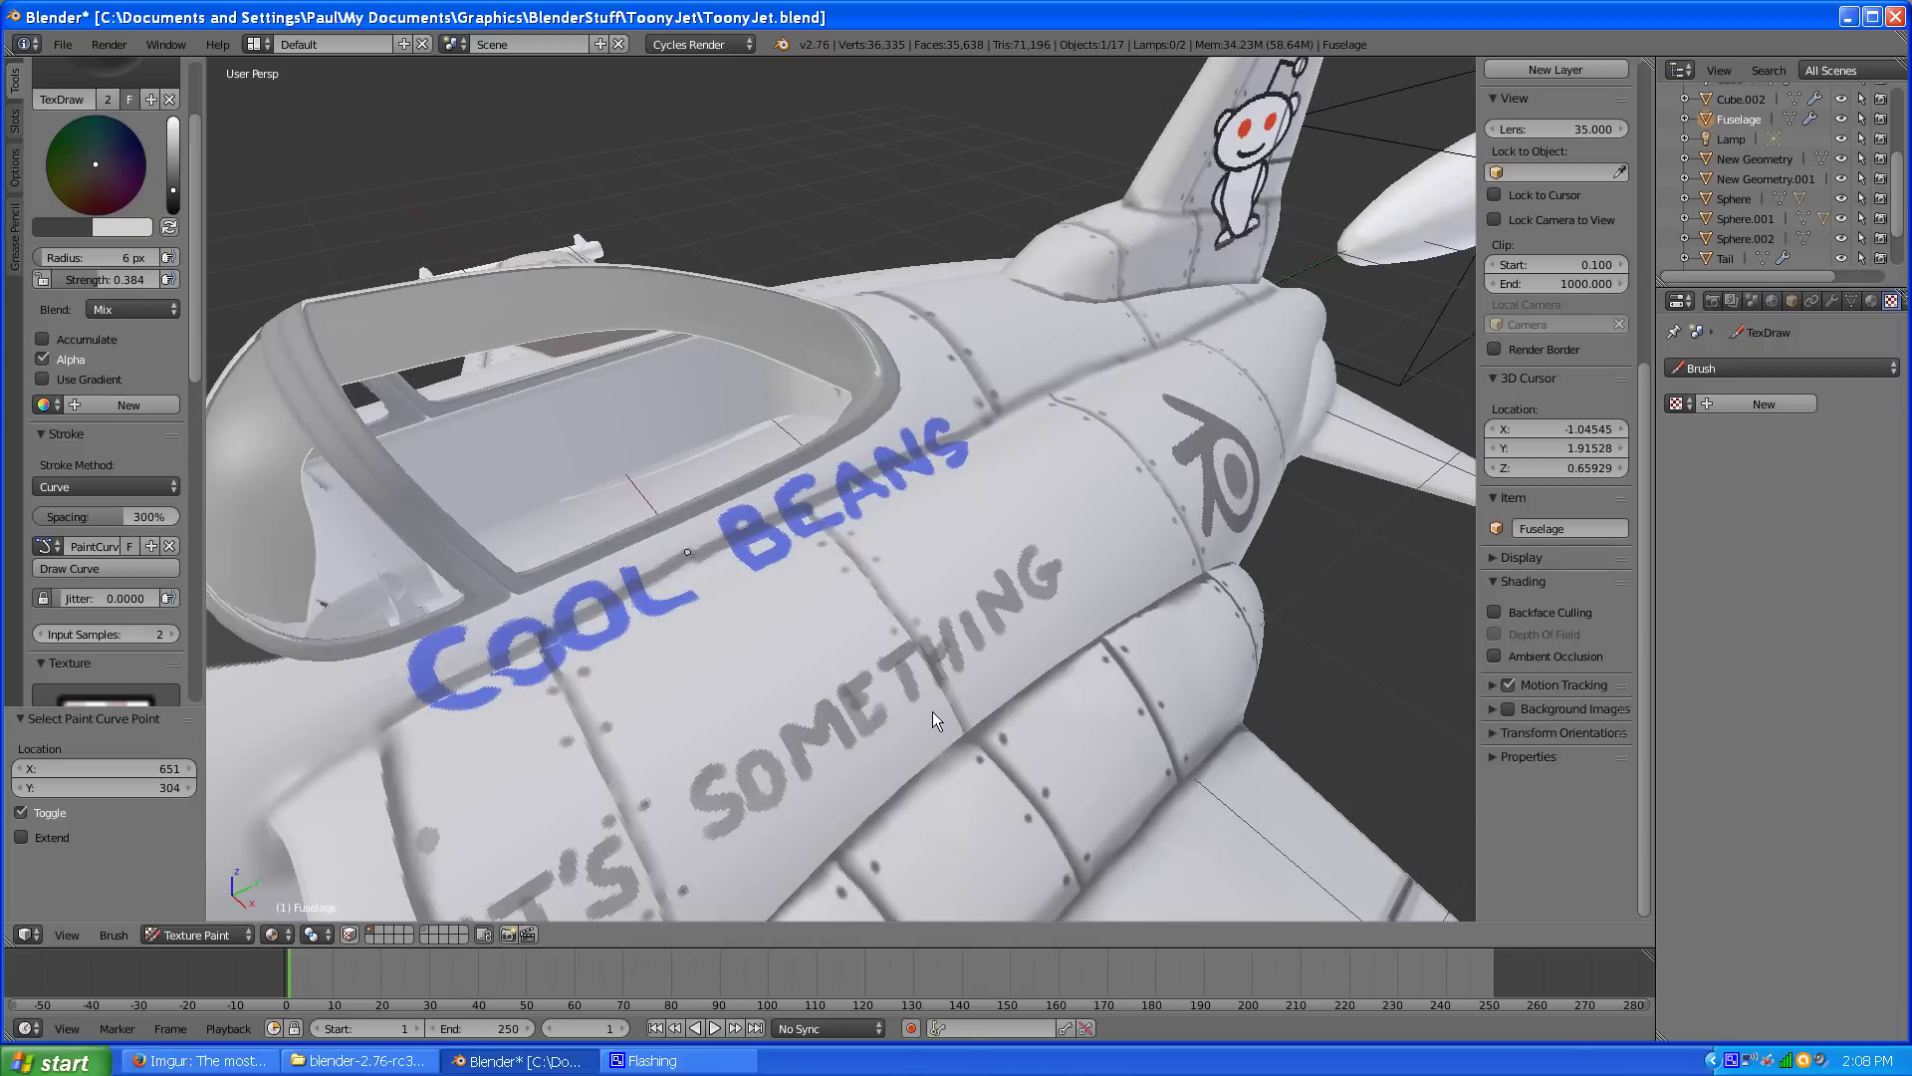
pyautogui.scroll(-3, 925, 739)
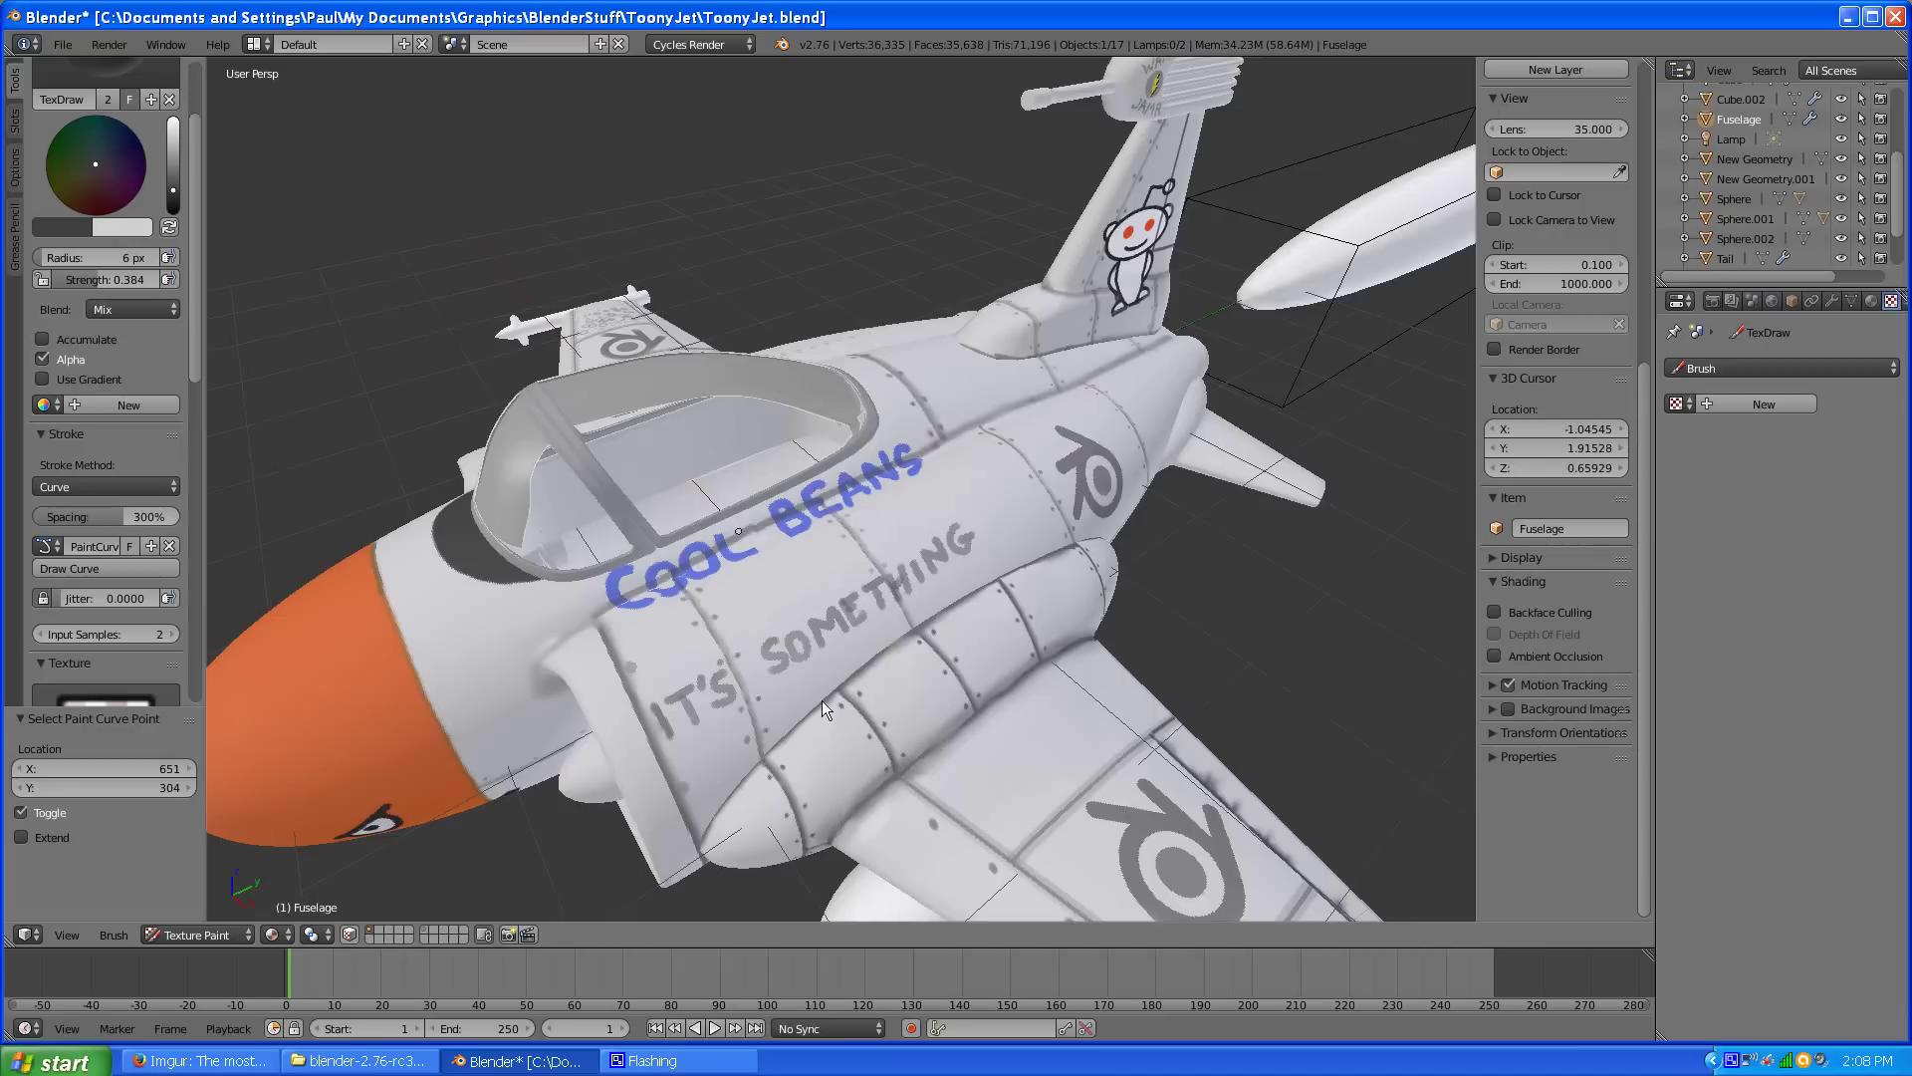
pyautogui.moveTo(813, 792); pyautogui.dragTo(819, 733, button='middle')
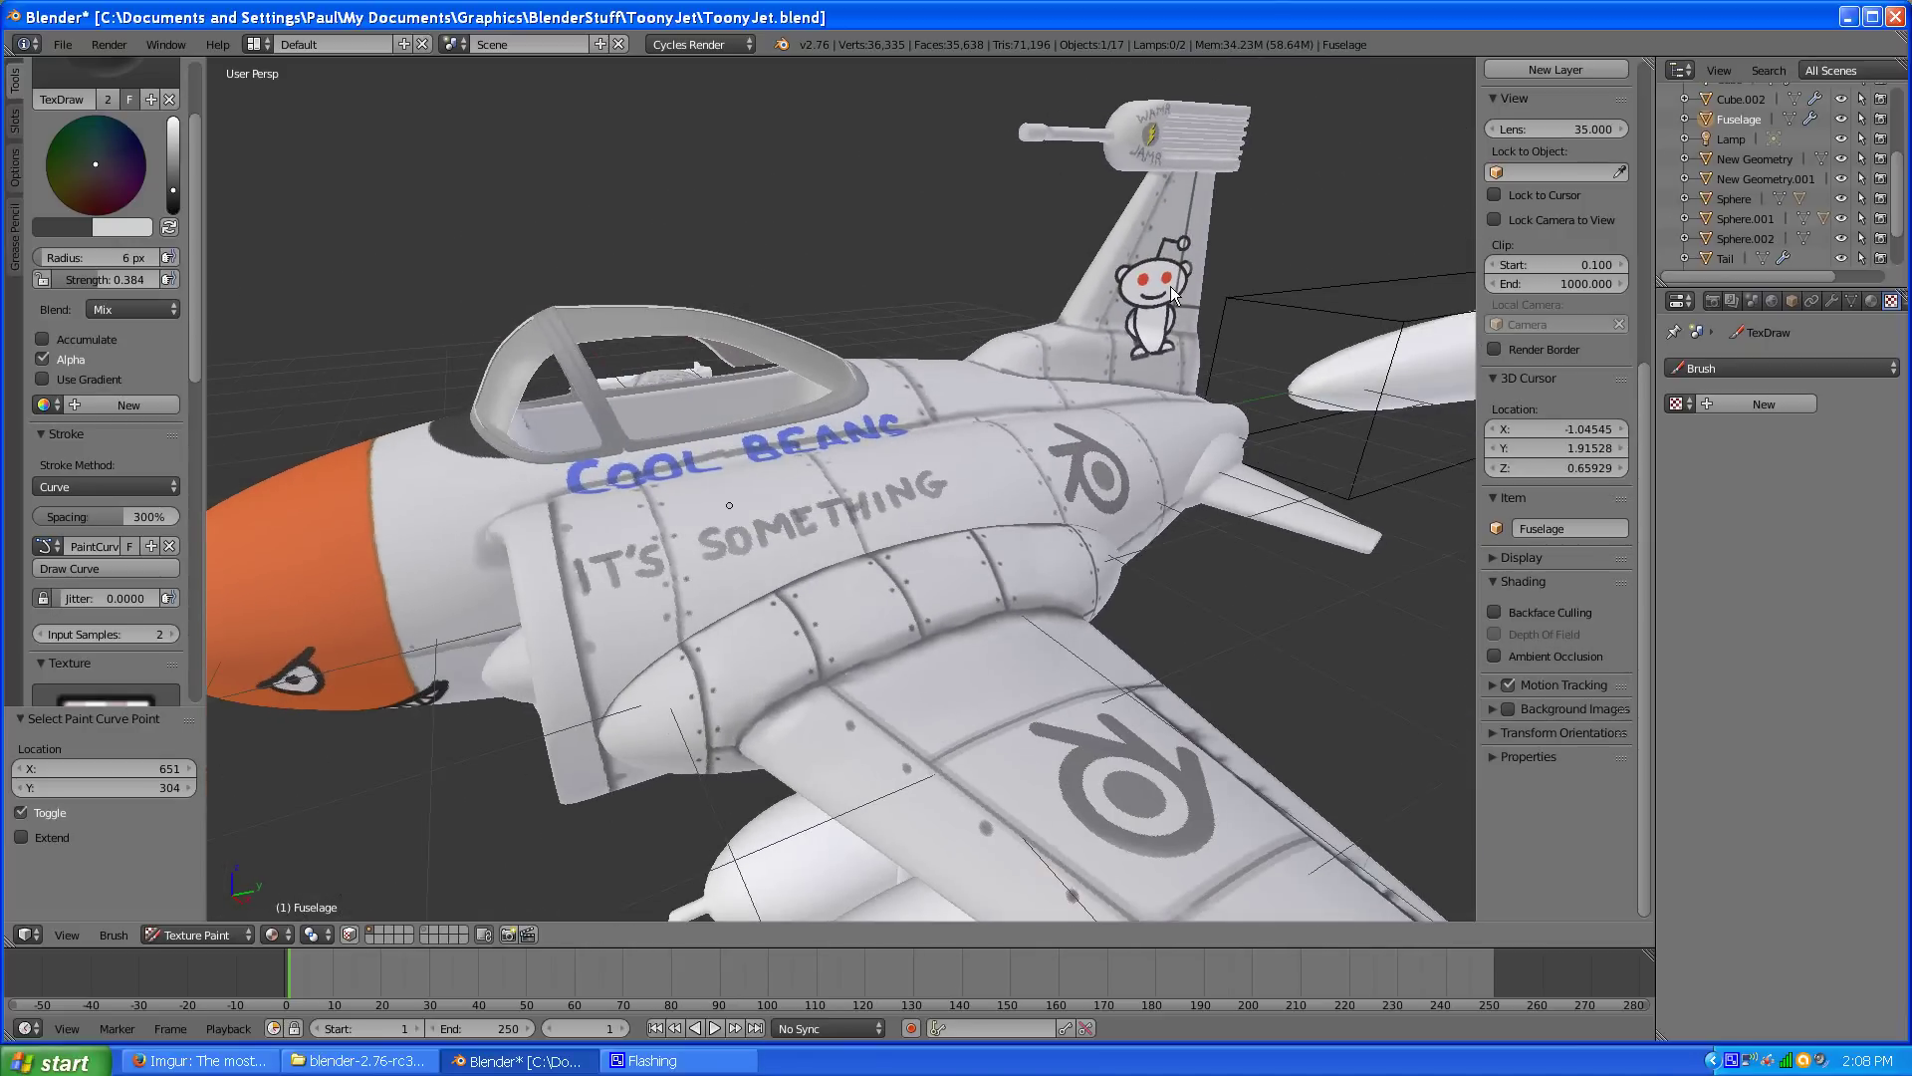
pyautogui.moveTo(855, 660); pyautogui.dragTo(839, 711, button='middle')
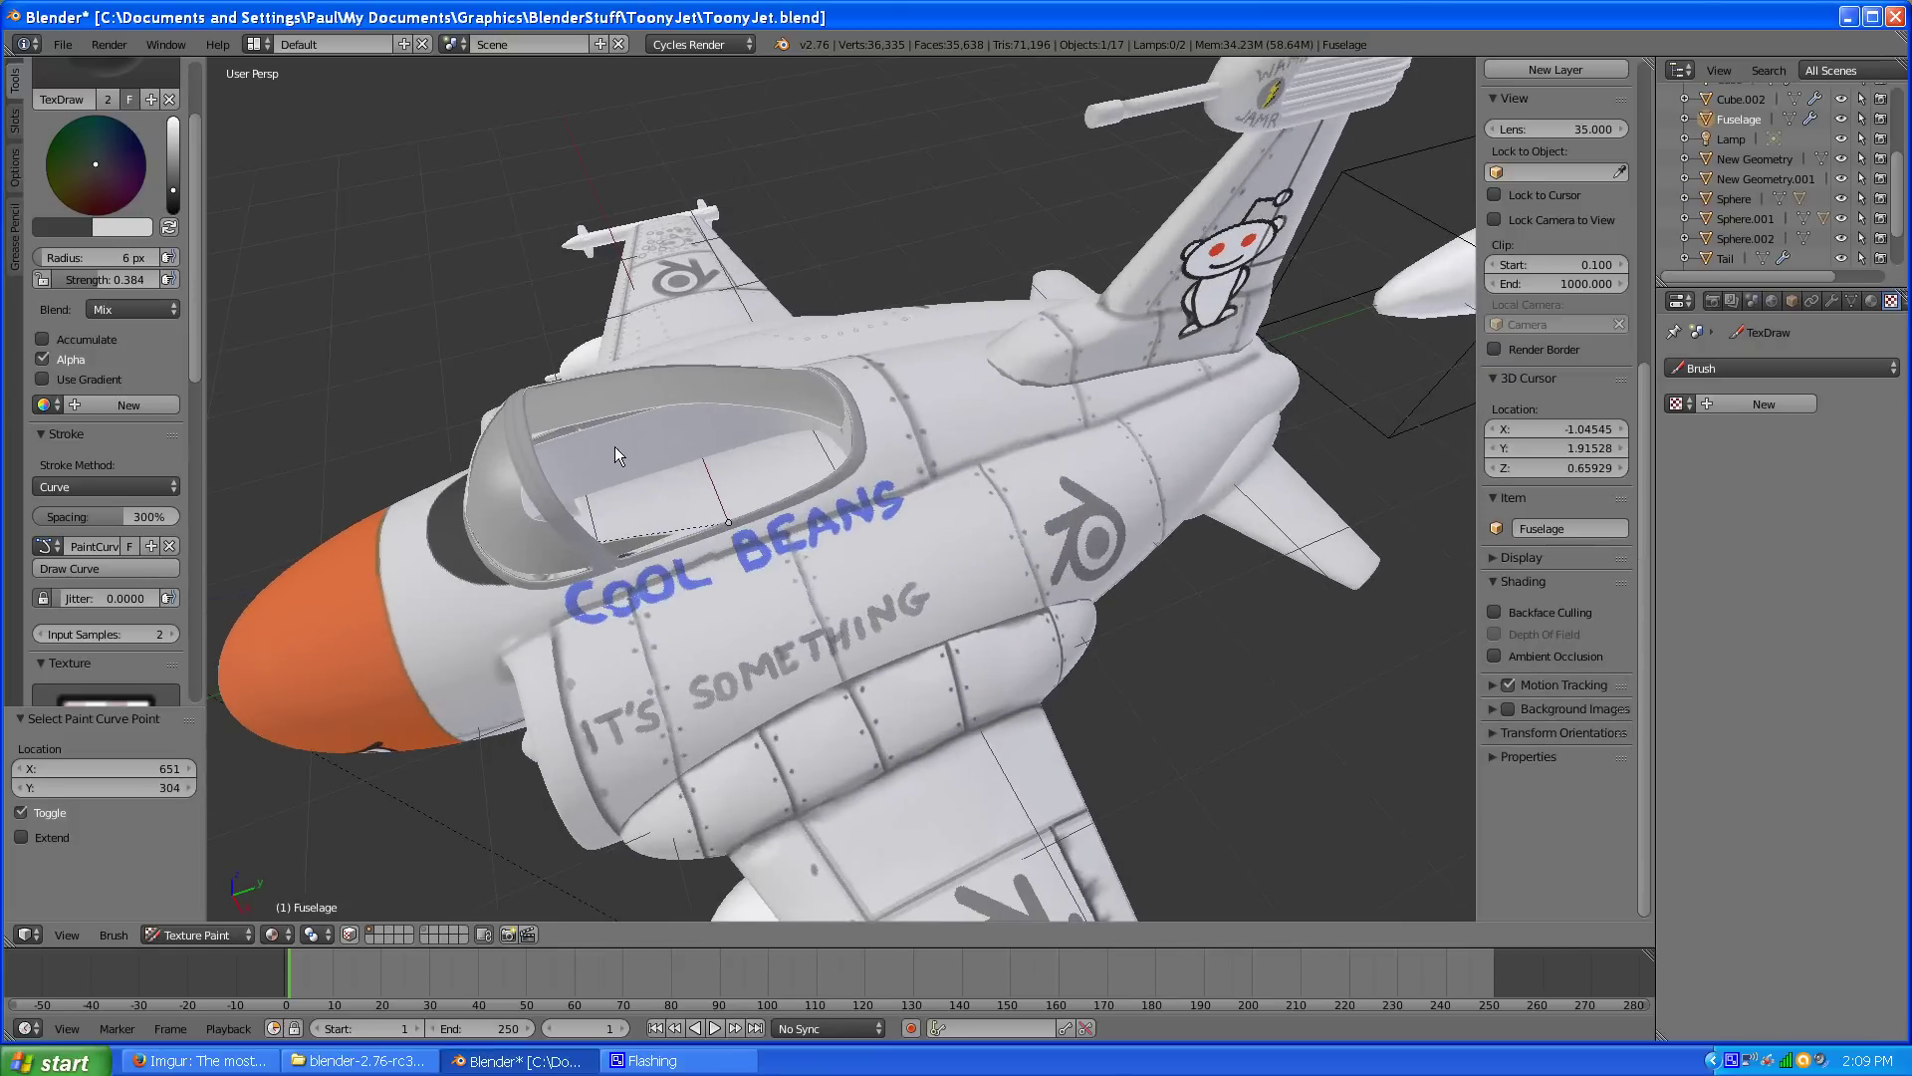
# Step: Examine the curved rivet rows on the jet's opposite side and the brush settings used for them
pyautogui.moveTo(615, 445); pyautogui.dragTo(937, 537, button='middle')
pyautogui.scroll(3, 932, 548)
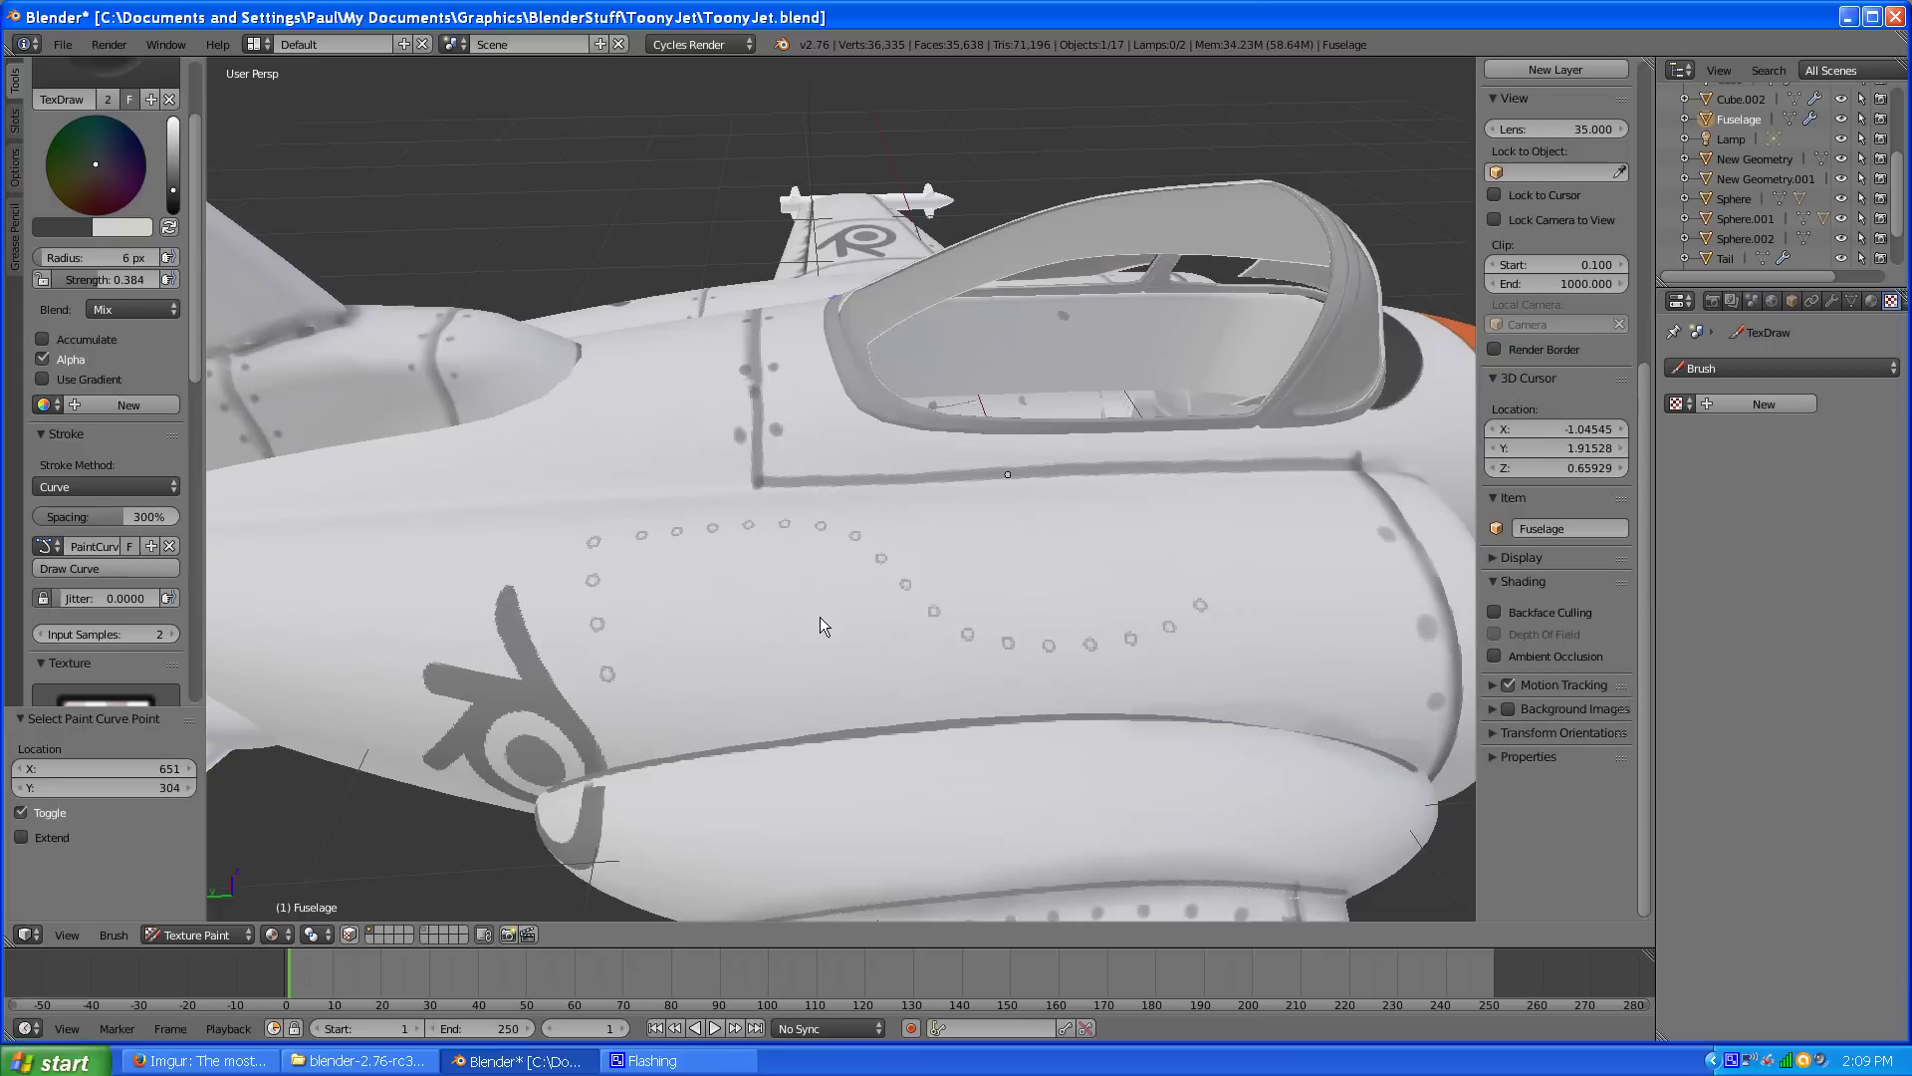
pyautogui.scroll(-2, 824, 627)
pyautogui.scroll(-2, 820, 626)
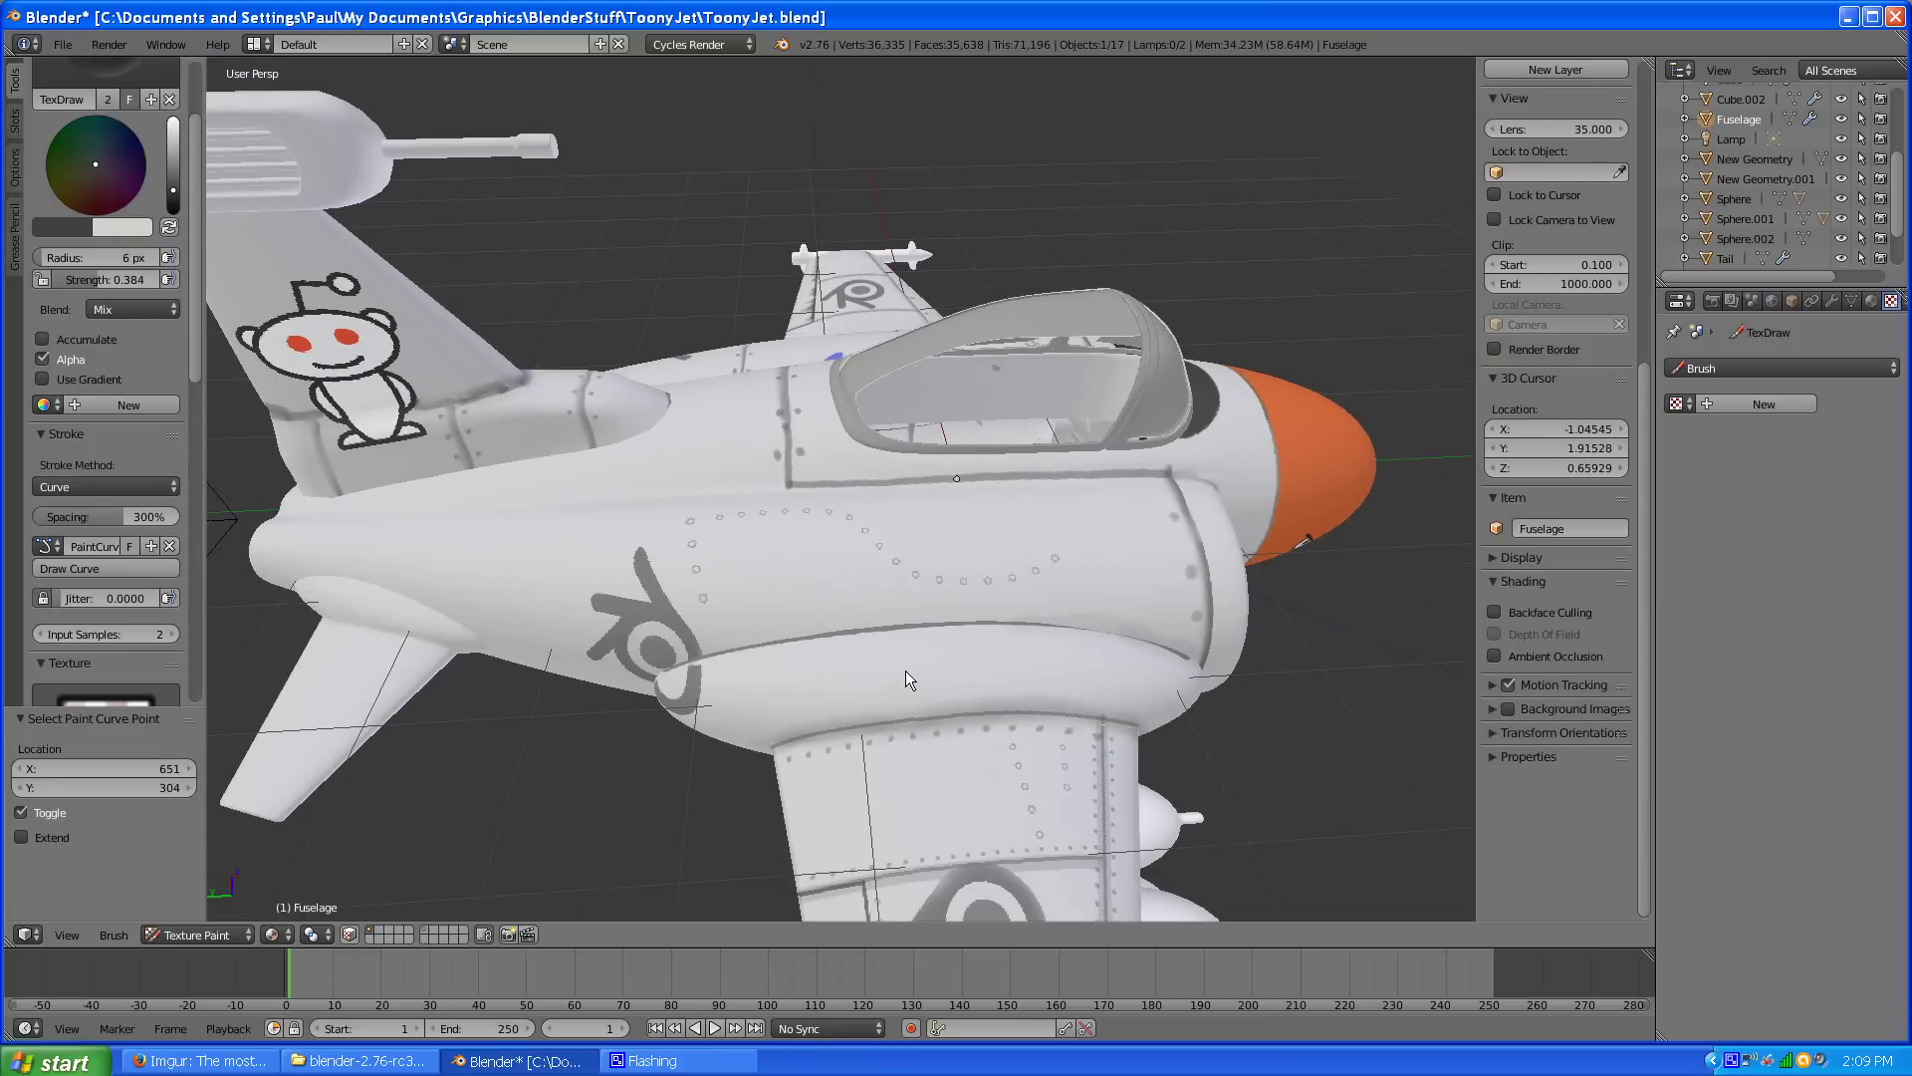
pyautogui.scroll(2, 908, 680)
pyautogui.scroll(-3, 811, 603)
pyautogui.scroll(-1, 905, 630)
pyautogui.scroll(4, 905, 631)
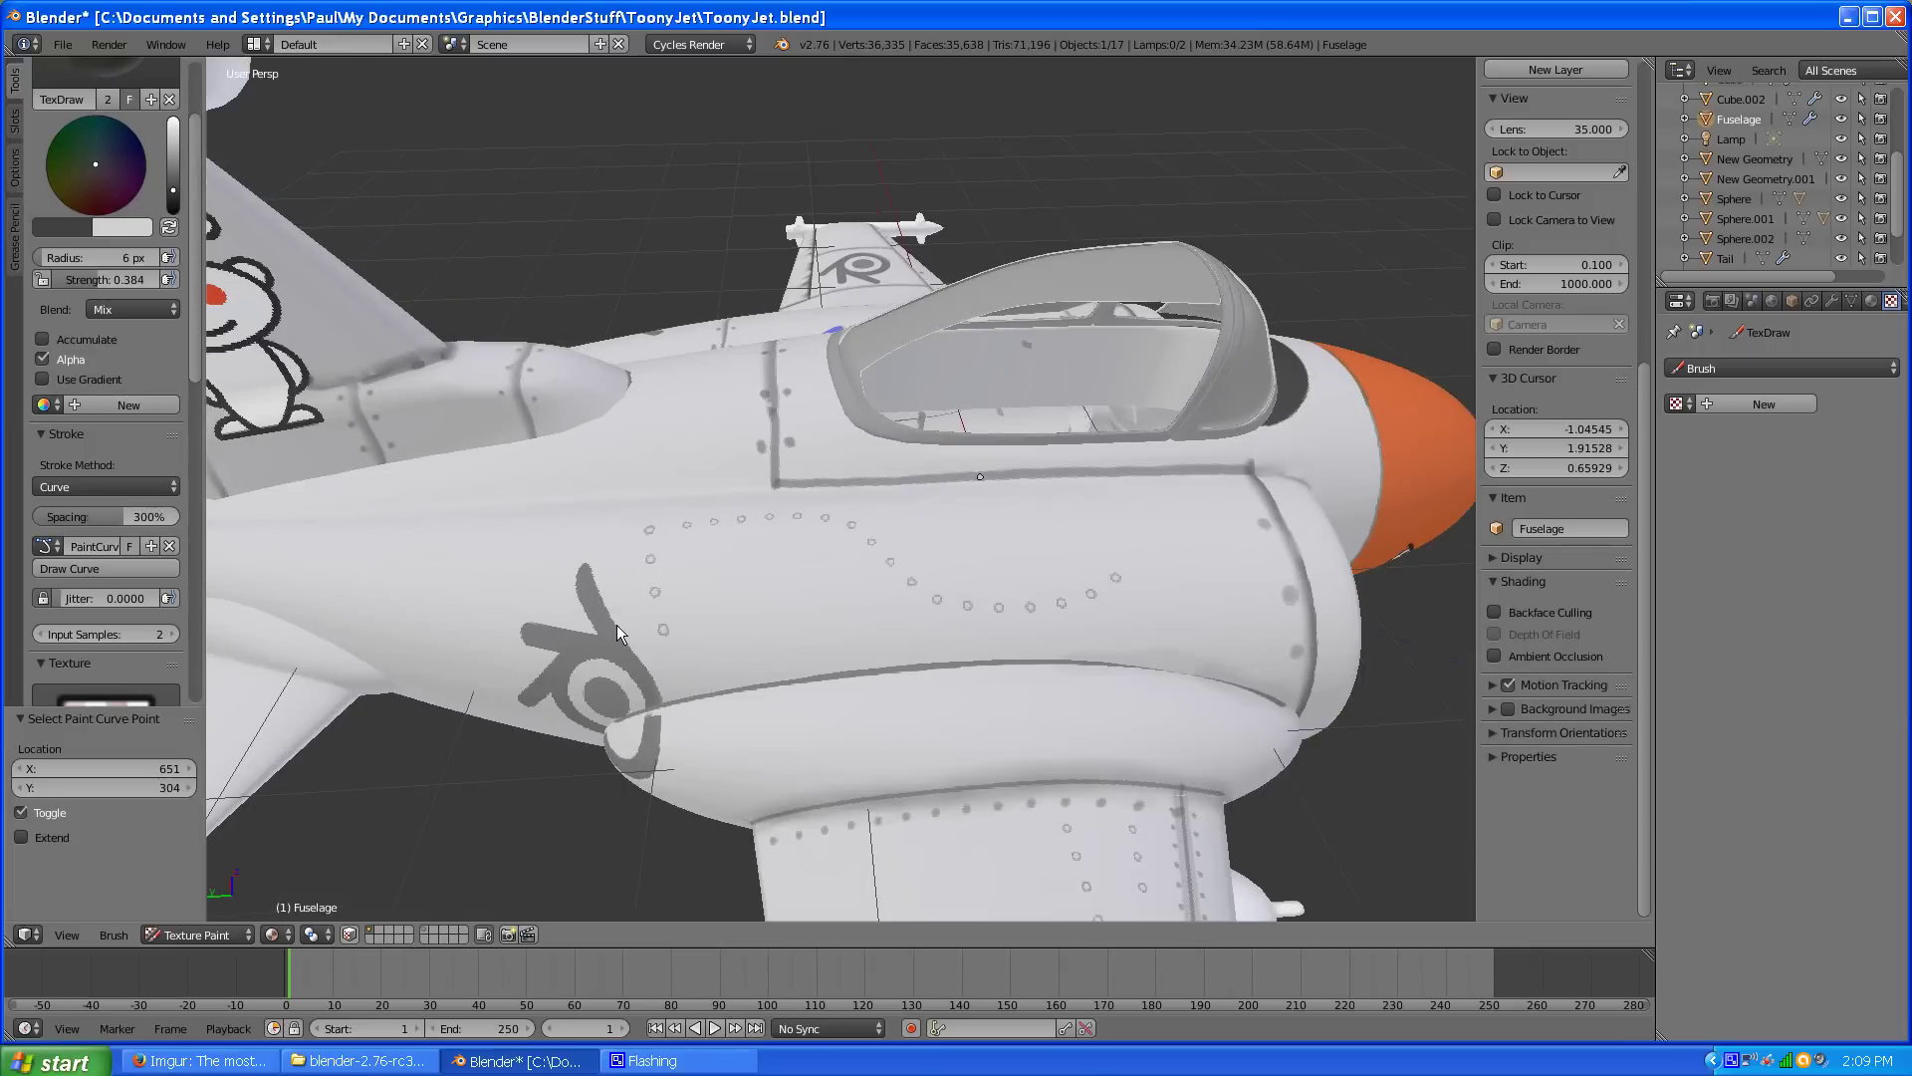
pyautogui.moveTo(704, 611); pyautogui.dragTo(908, 675, button='middle')
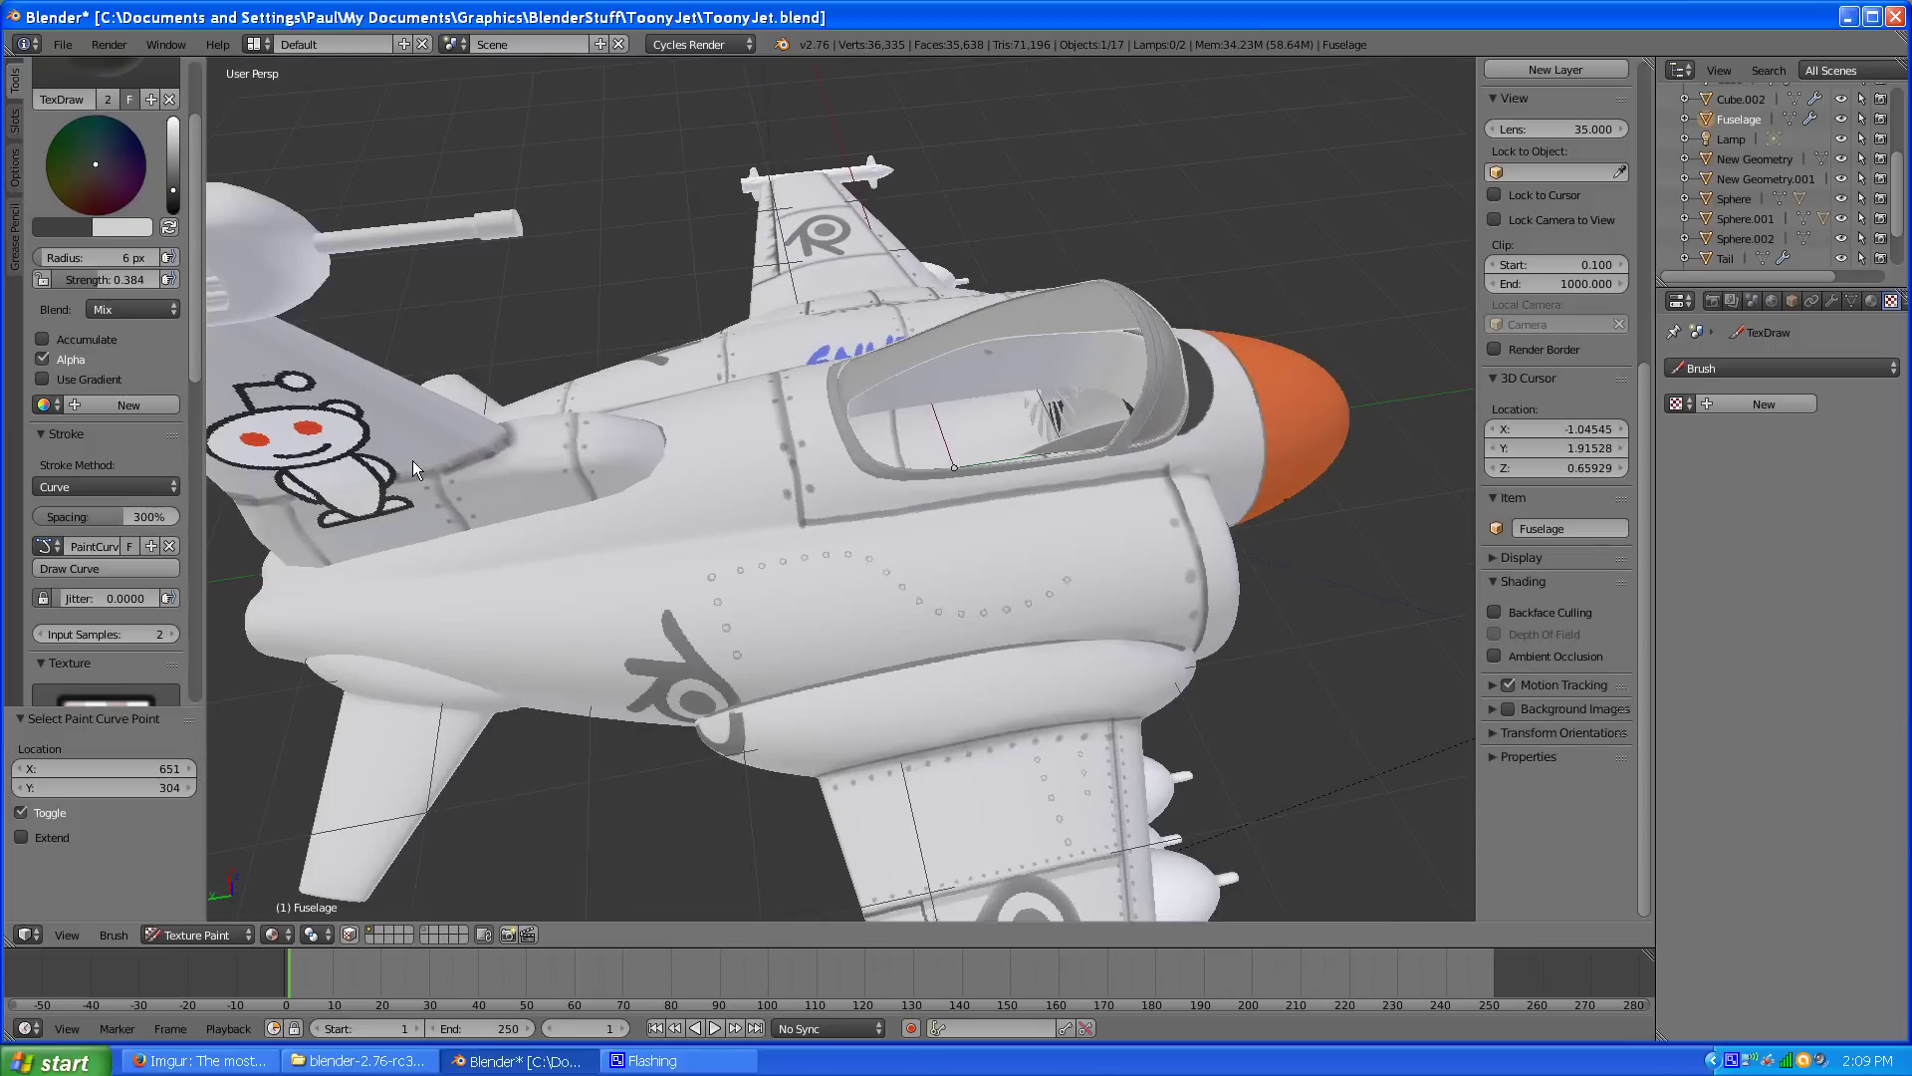
pyautogui.scroll(3, 107, 328)
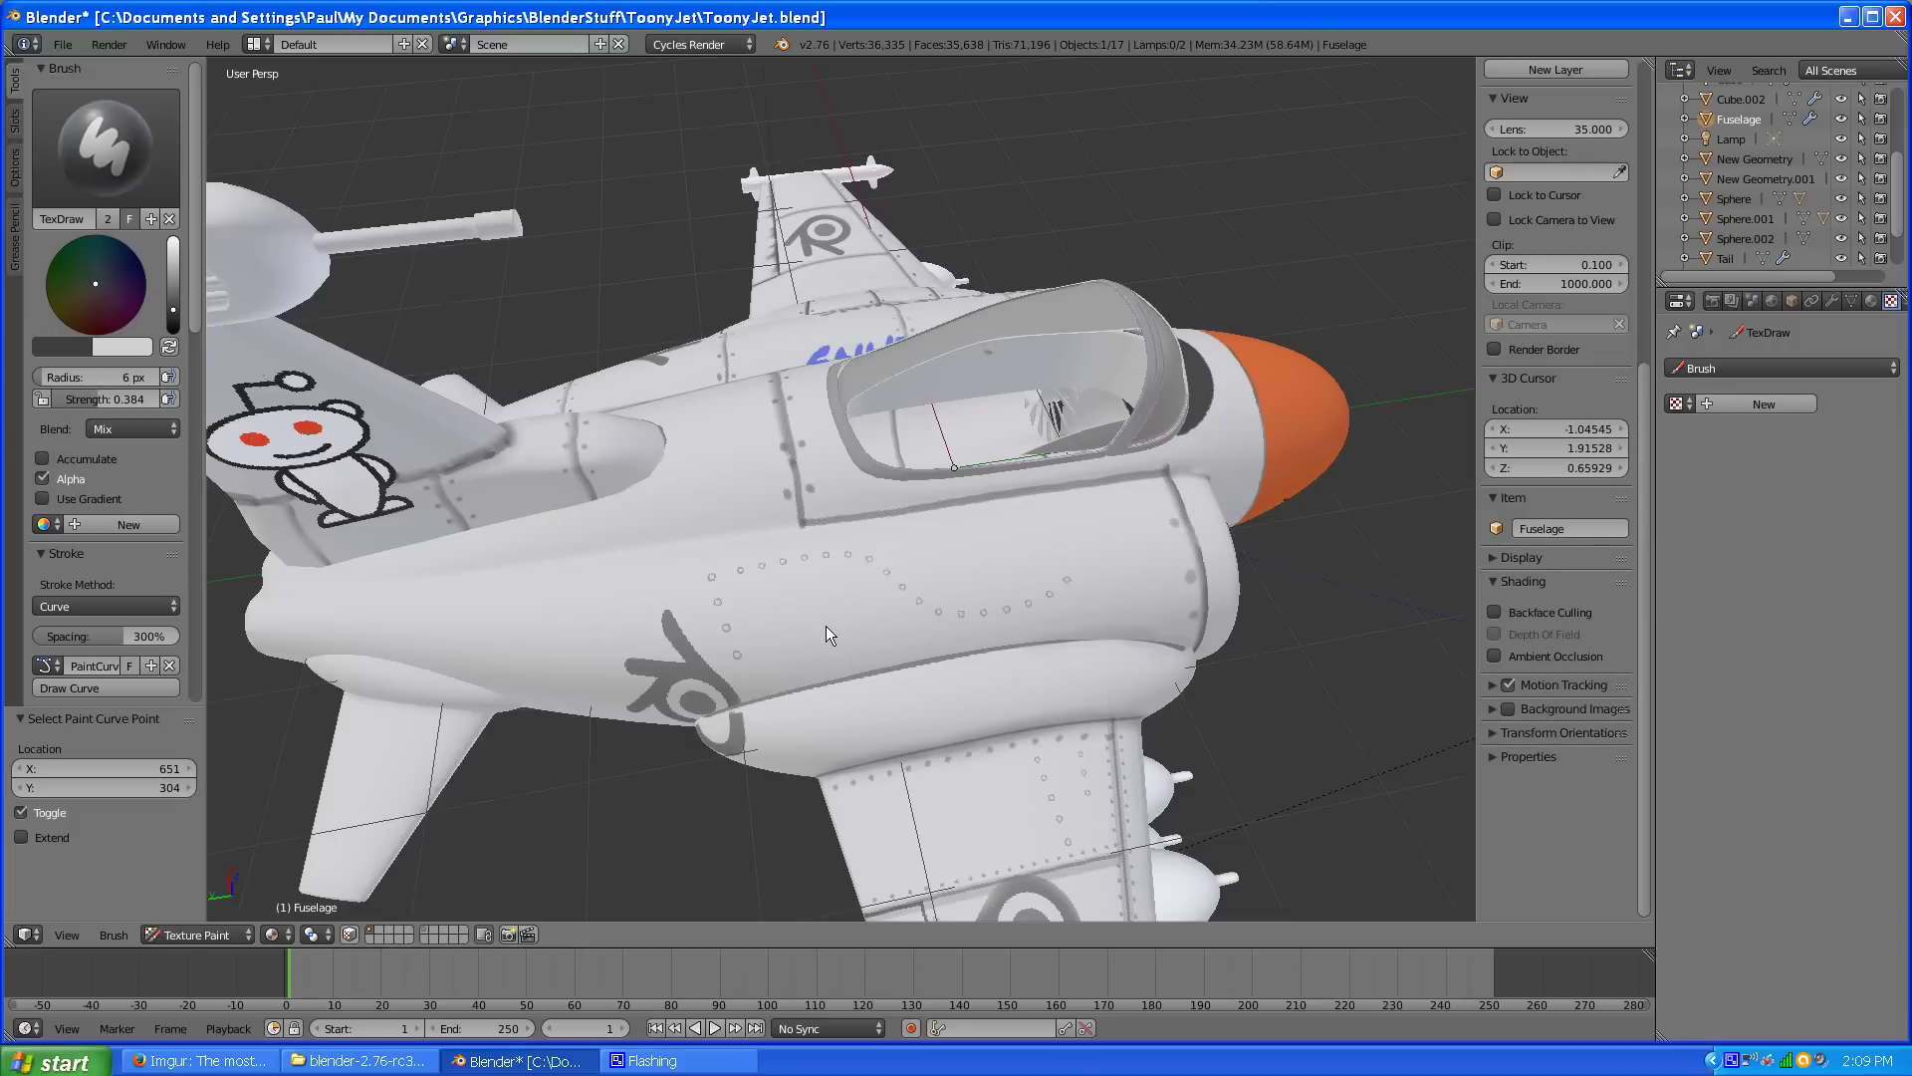
pyautogui.moveTo(832, 625); pyautogui.dragTo(841, 596, button='middle')
pyautogui.scroll(-6, 68, 430)
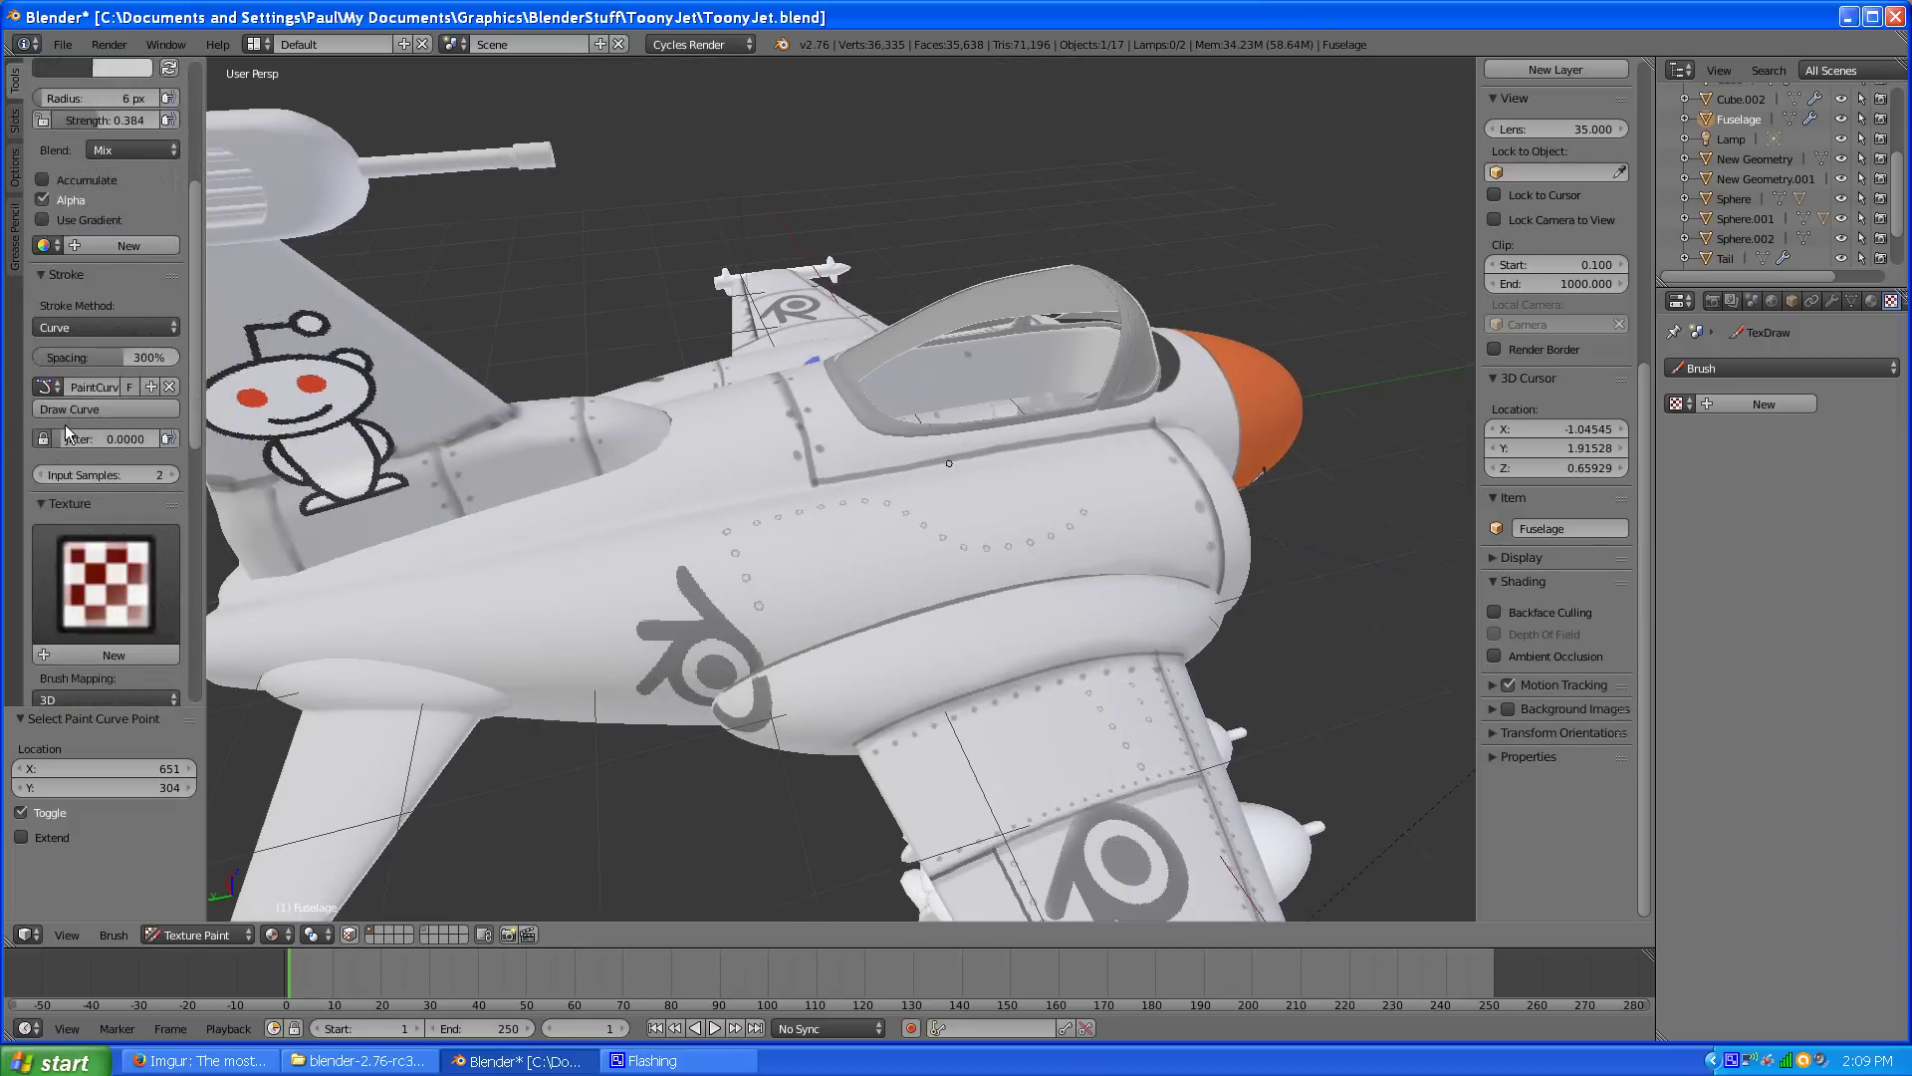
pyautogui.scroll(5, 68, 430)
pyautogui.scroll(1, 67, 430)
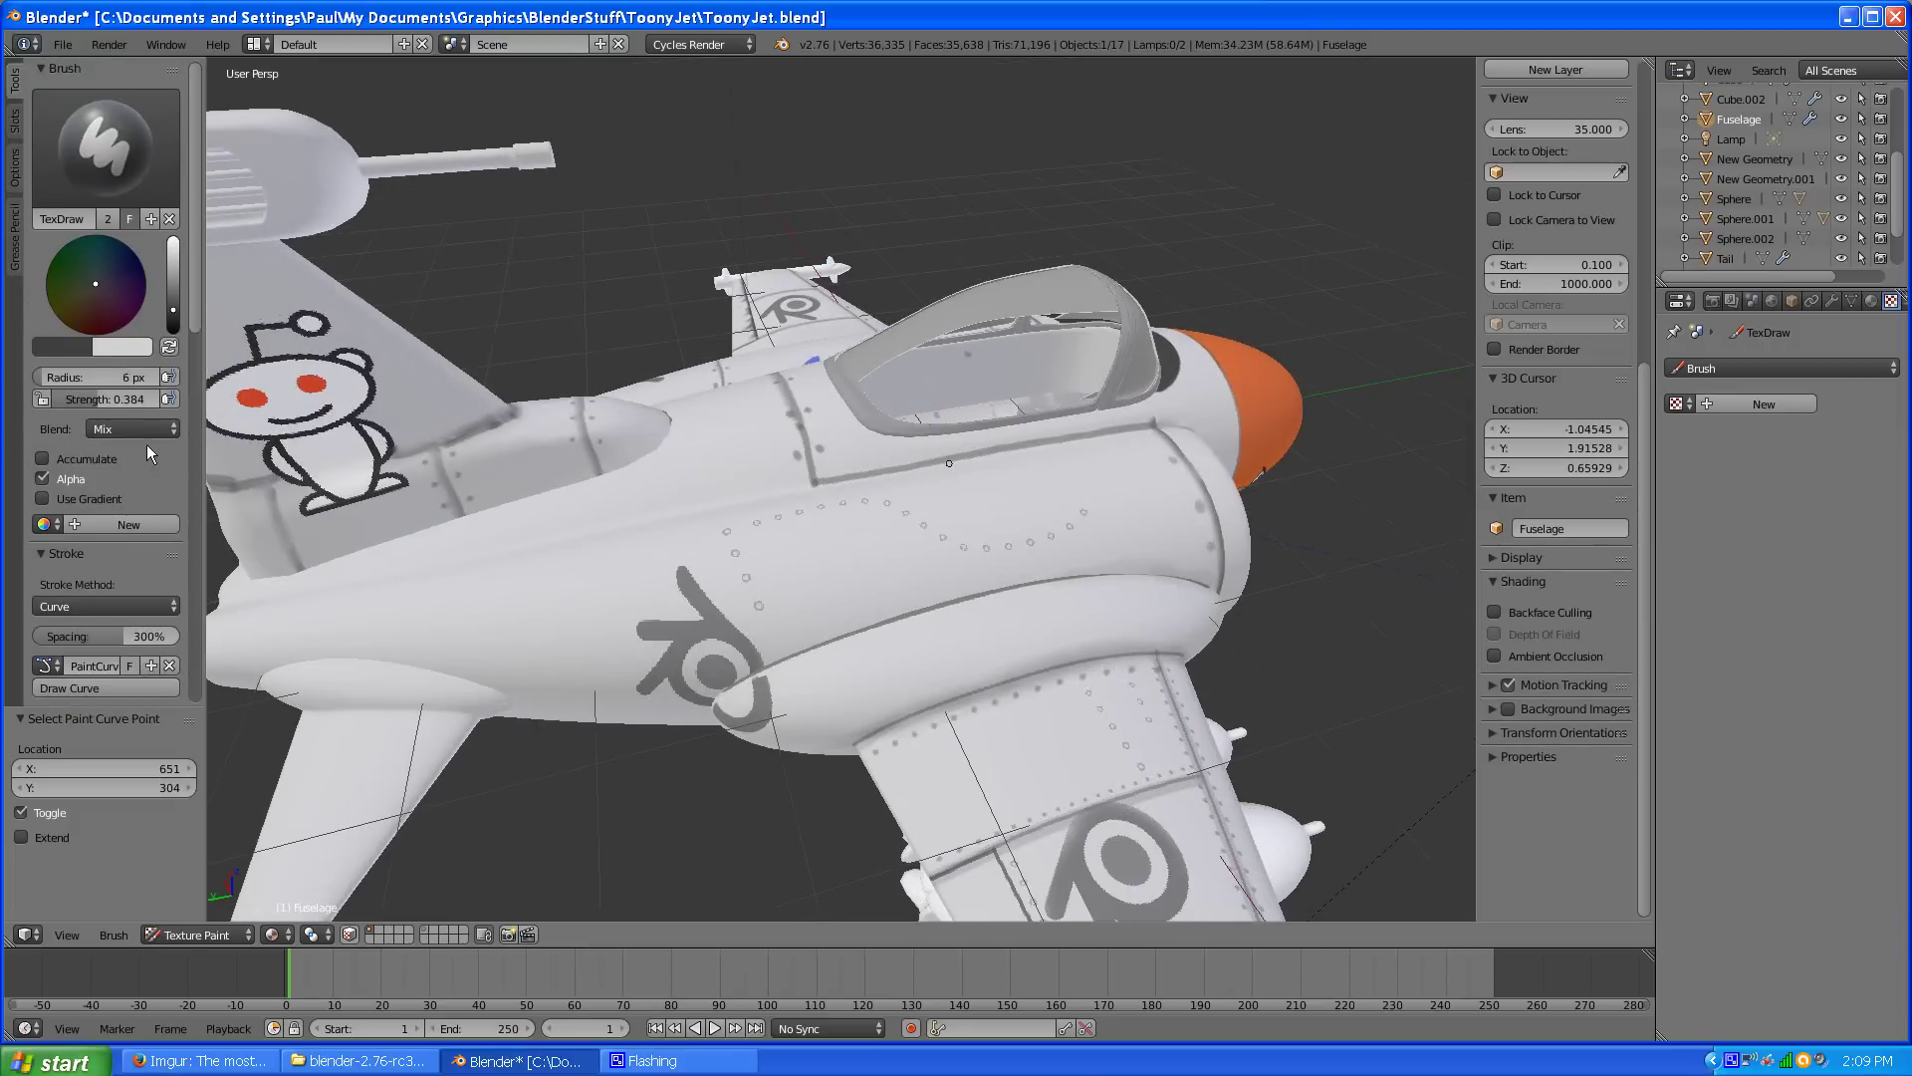
# Step: Switch the brush's stroke method to Space and try a stroke on the fuselage below the curved rivet row
pyautogui.click(120, 608)
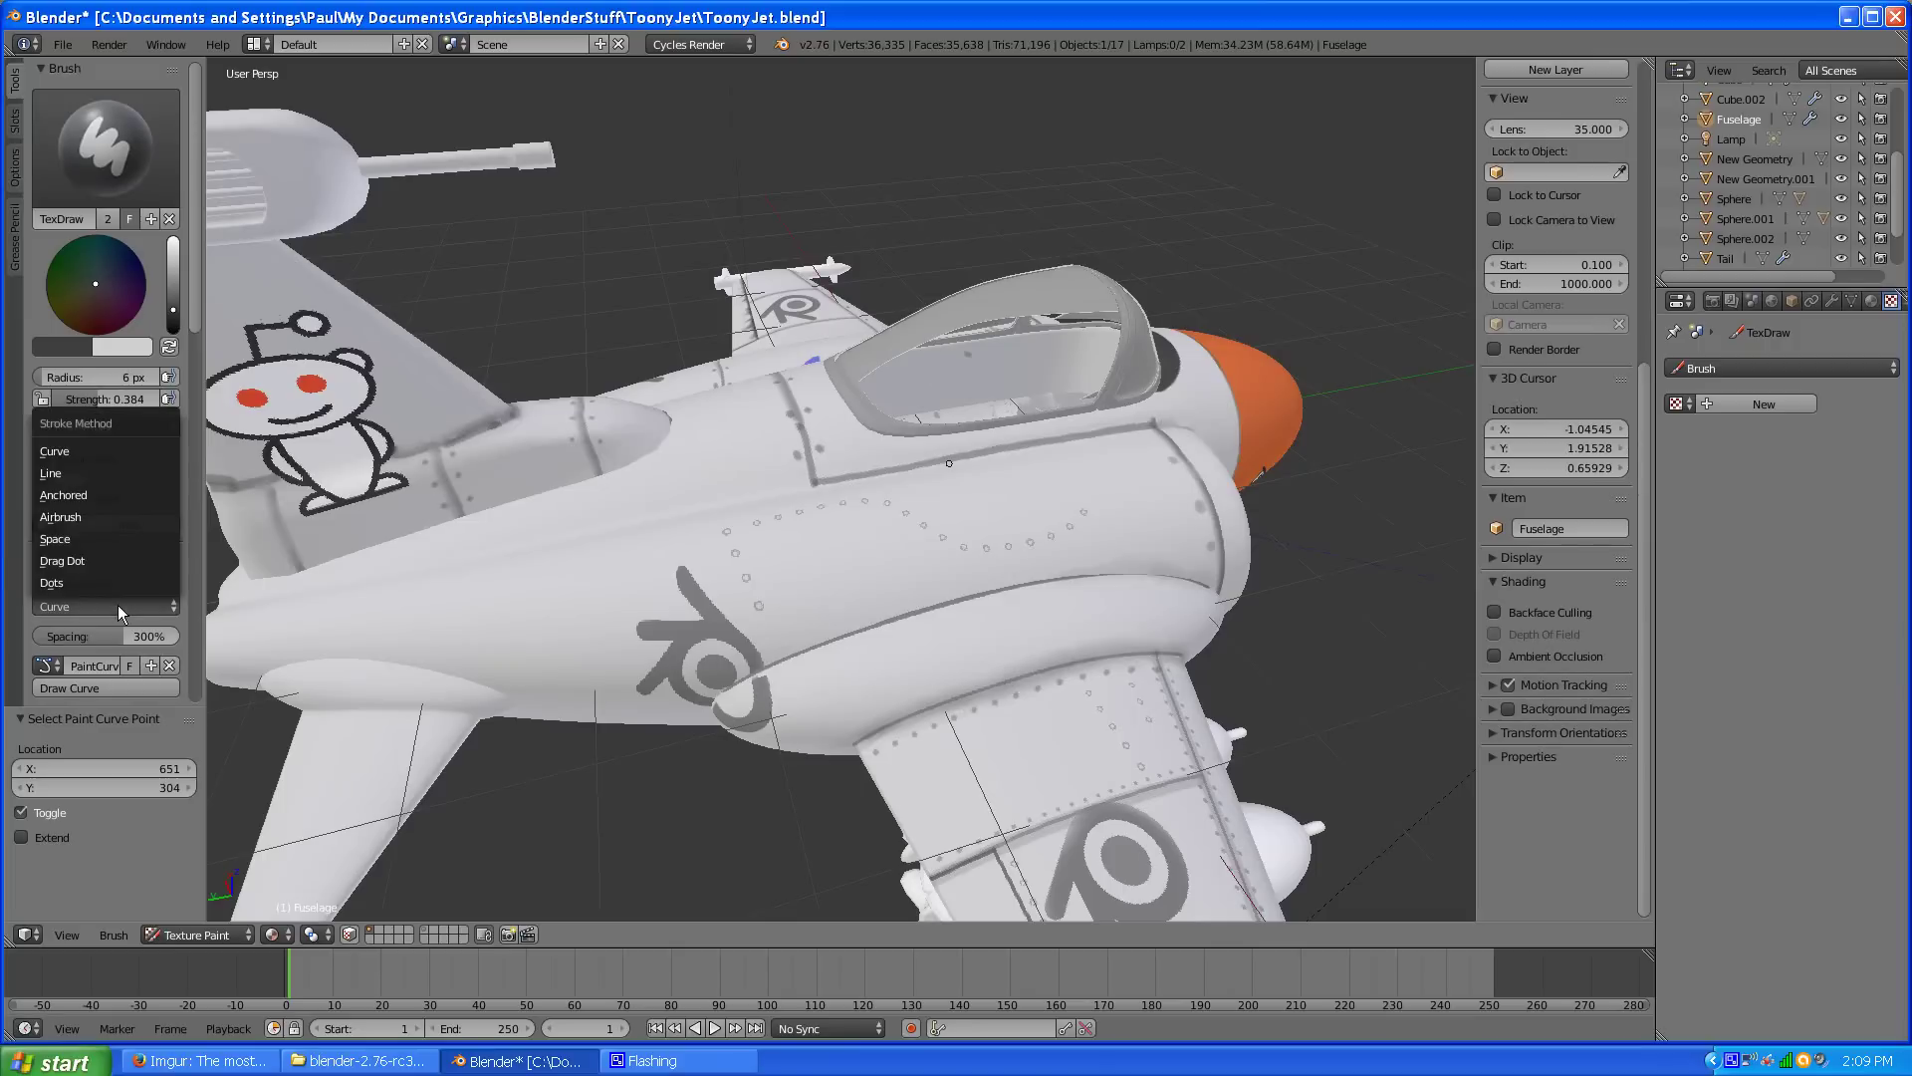
pyautogui.click(70, 539)
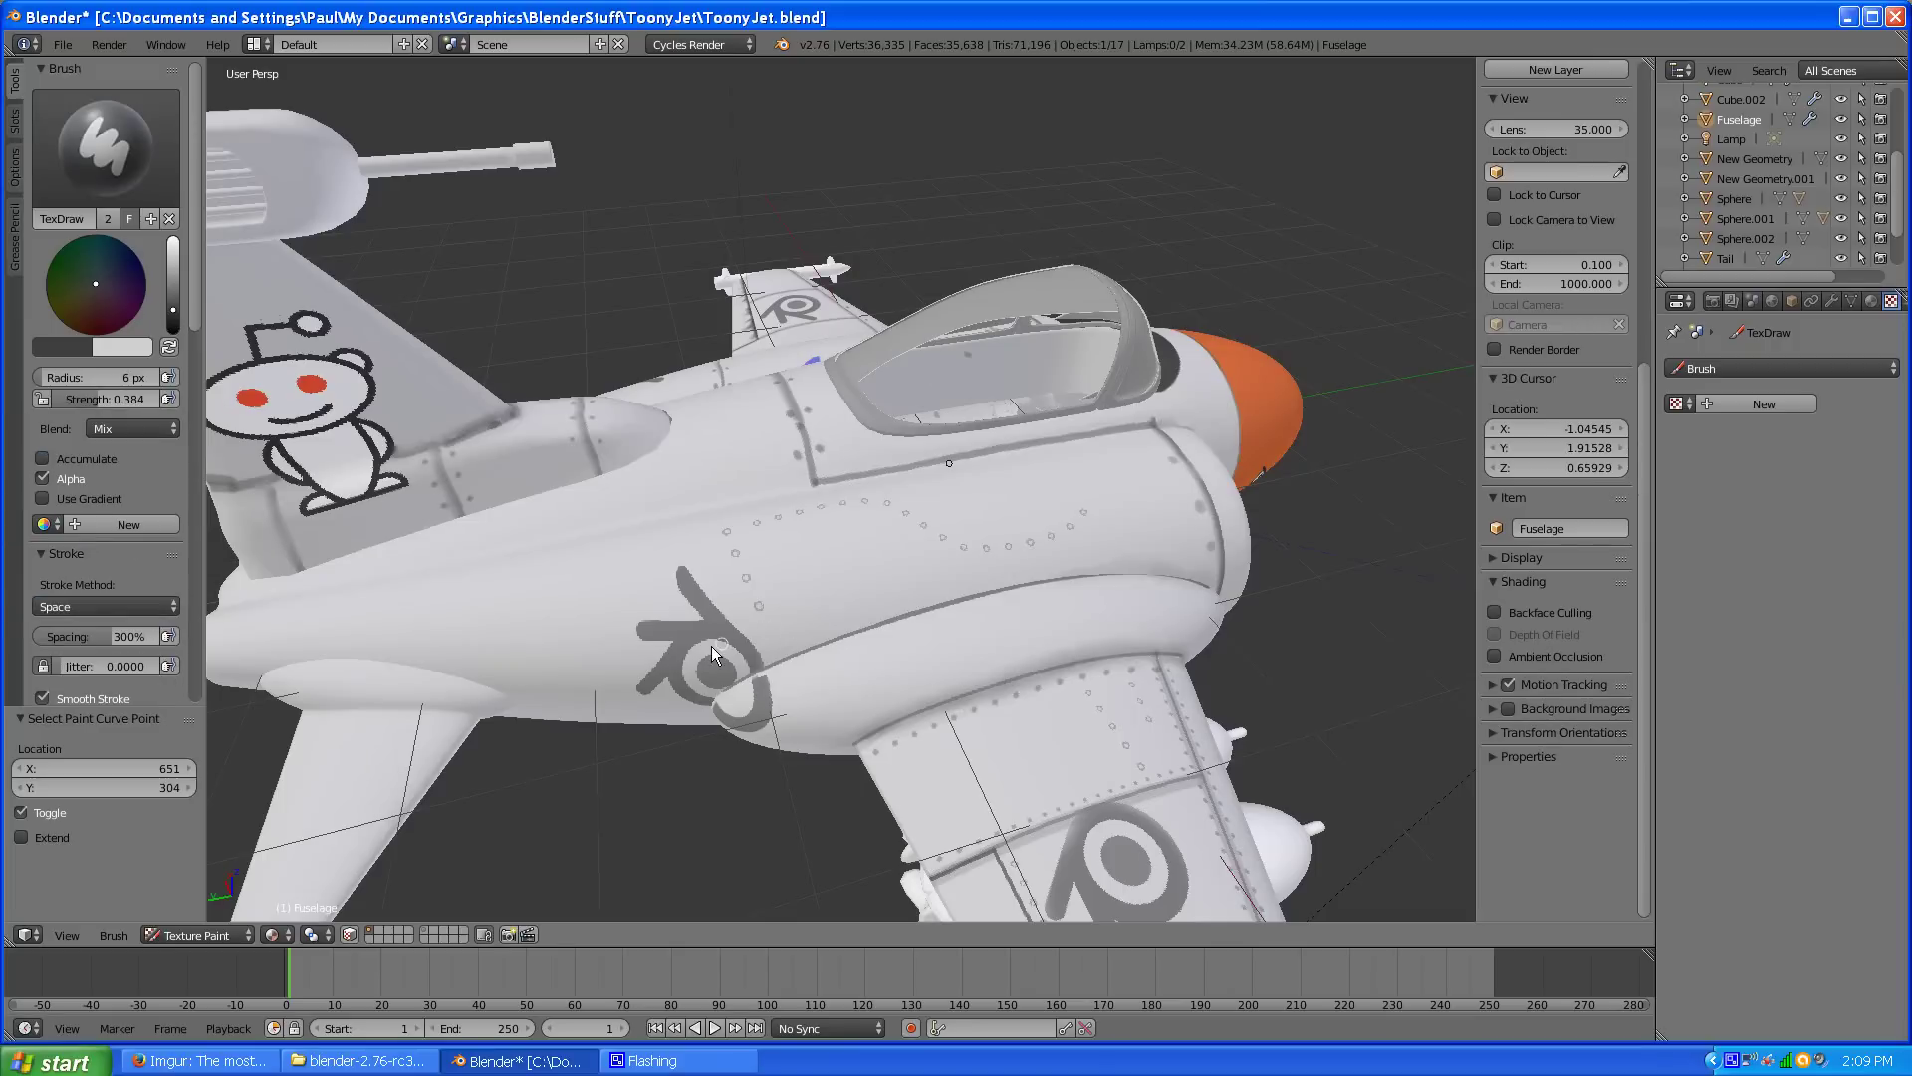
pyautogui.scroll(3, 825, 636)
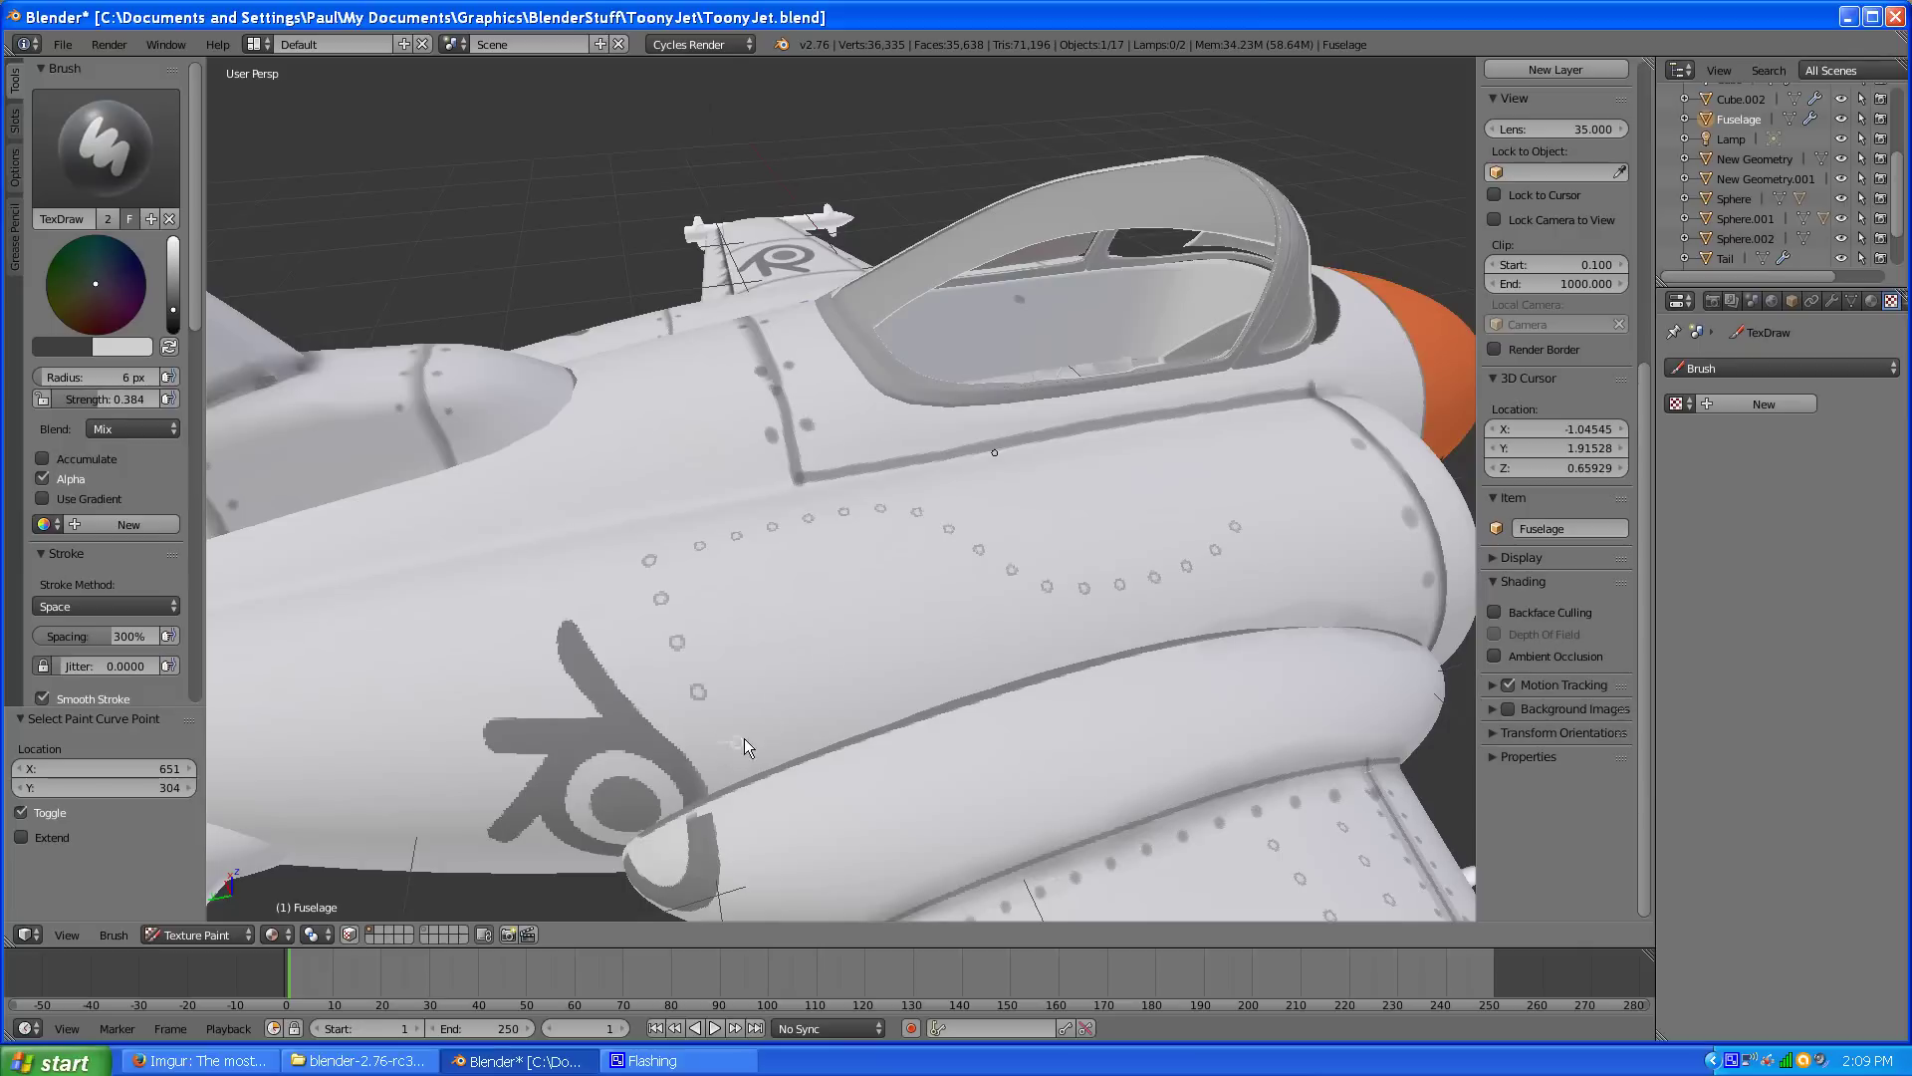
pyautogui.moveTo(745, 747); pyautogui.dragTo(897, 677)
# Step: Turn off Smooth Stroke and paint a row of ring-shaped rivets from the Blender logo toward the nose, beneath the existing curved row
pyautogui.scroll(-5, 89, 536)
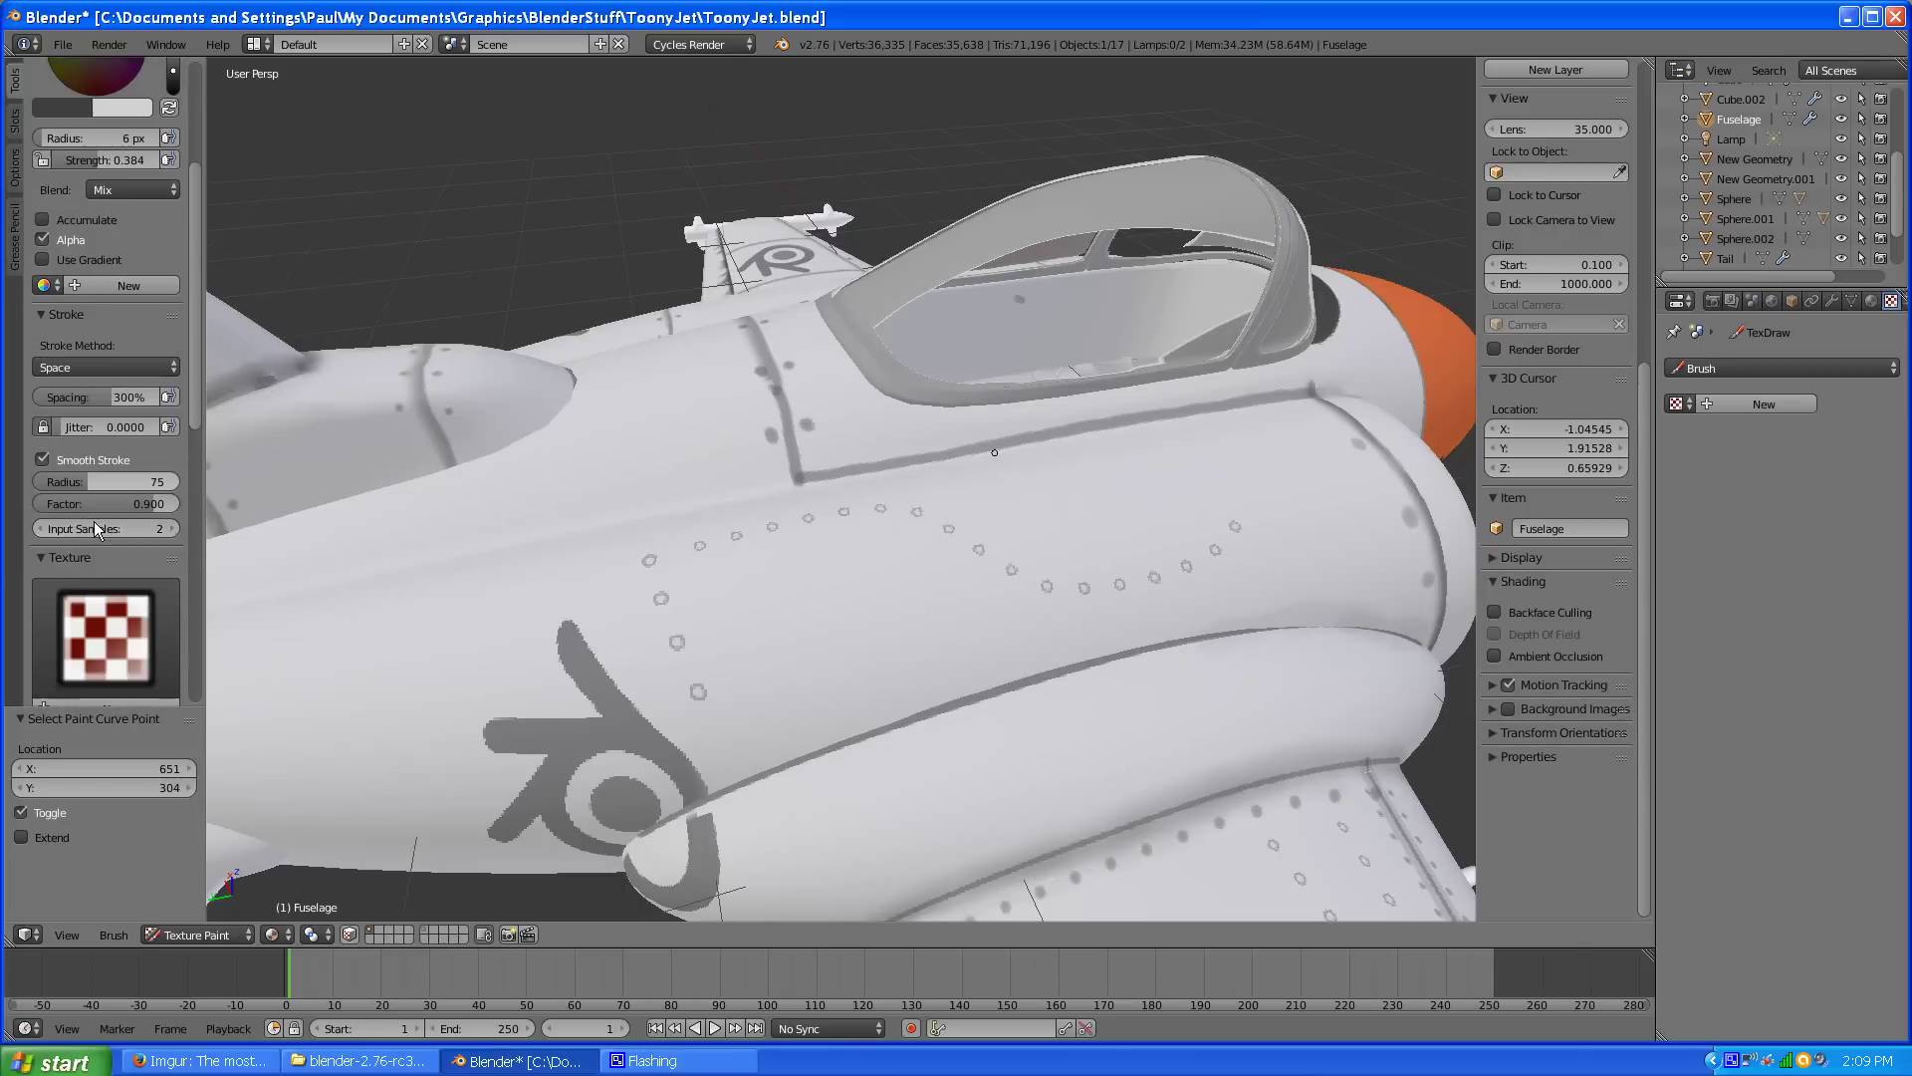
pyautogui.click(42, 460)
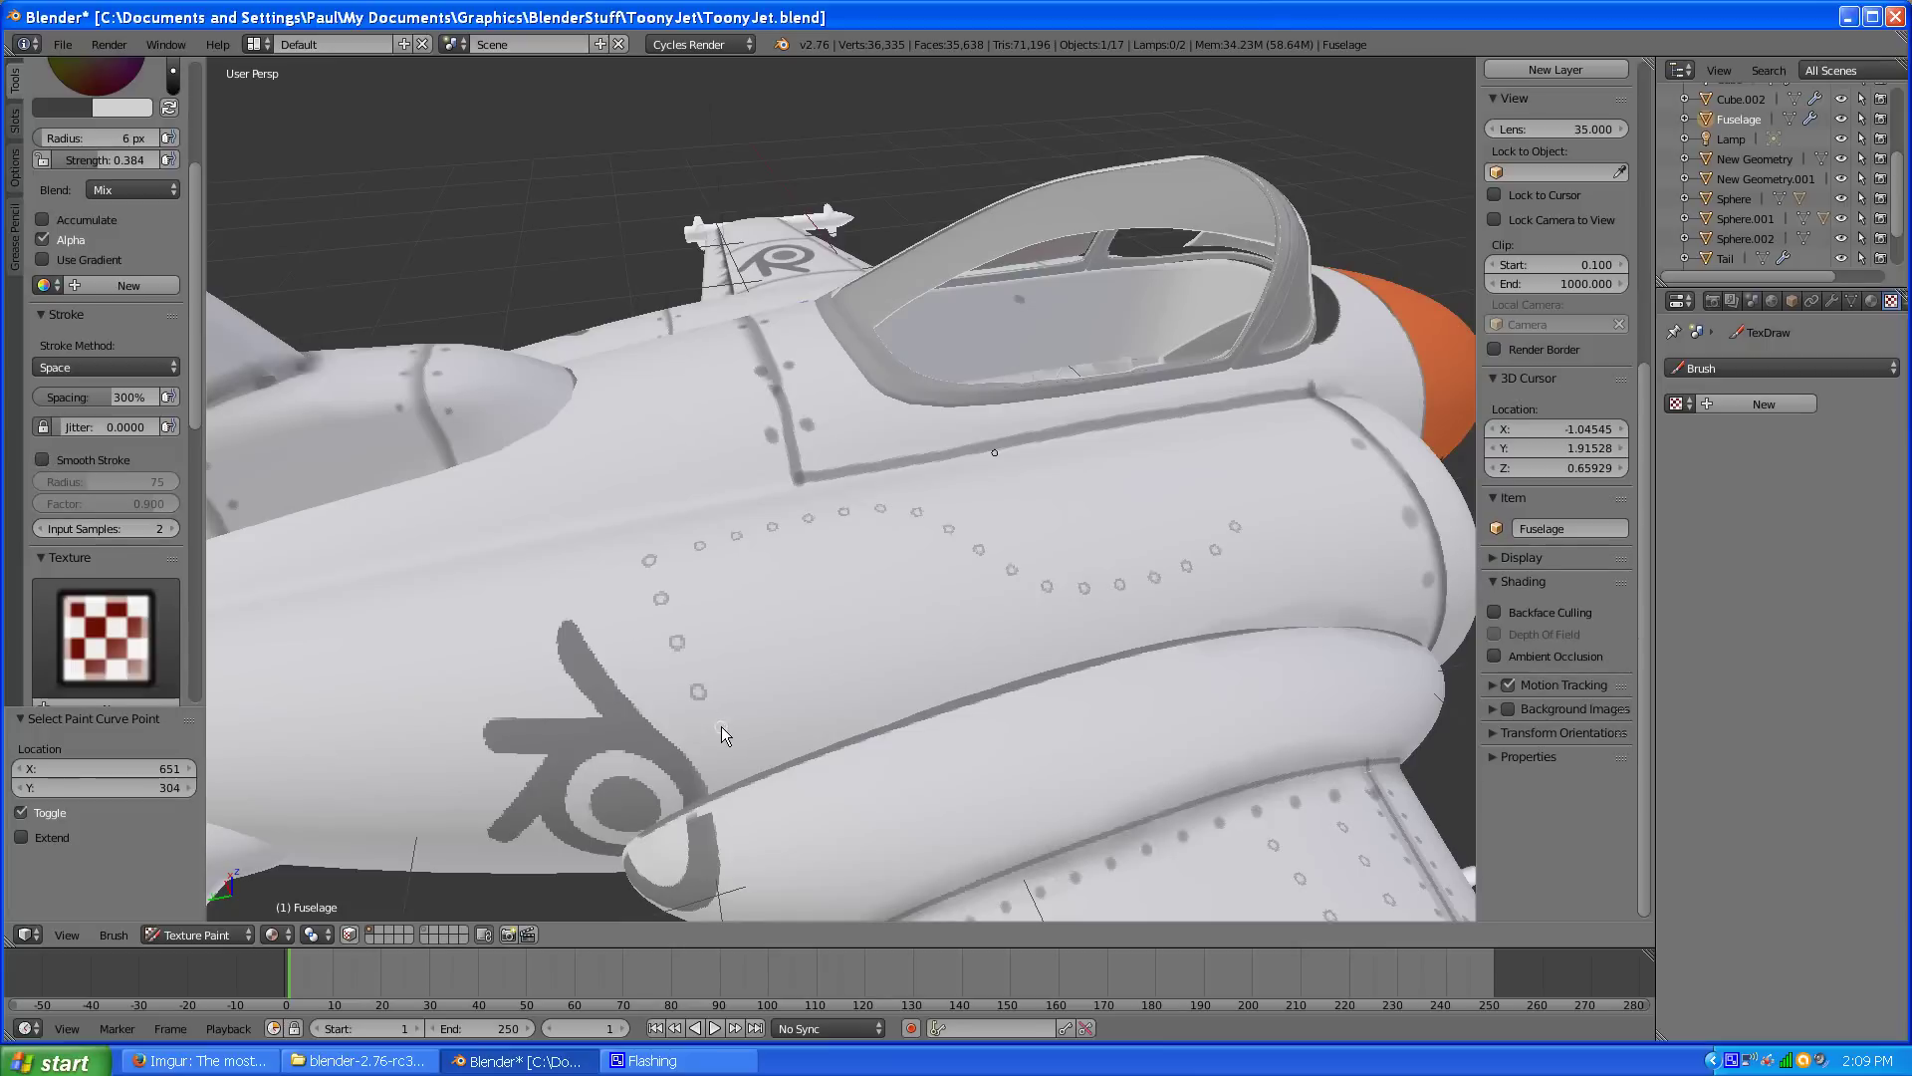
pyautogui.moveTo(721, 728)
pyautogui.mouseDown()
pyautogui.moveTo(936, 643)
pyautogui.moveTo(999, 657)
pyautogui.moveTo(1044, 638)
pyautogui.mouseUp()
# Step: Apply the round preset to the brush falloff curve and paint a few solid dots between the two rivet rows
pyautogui.scroll(6, 107, 296)
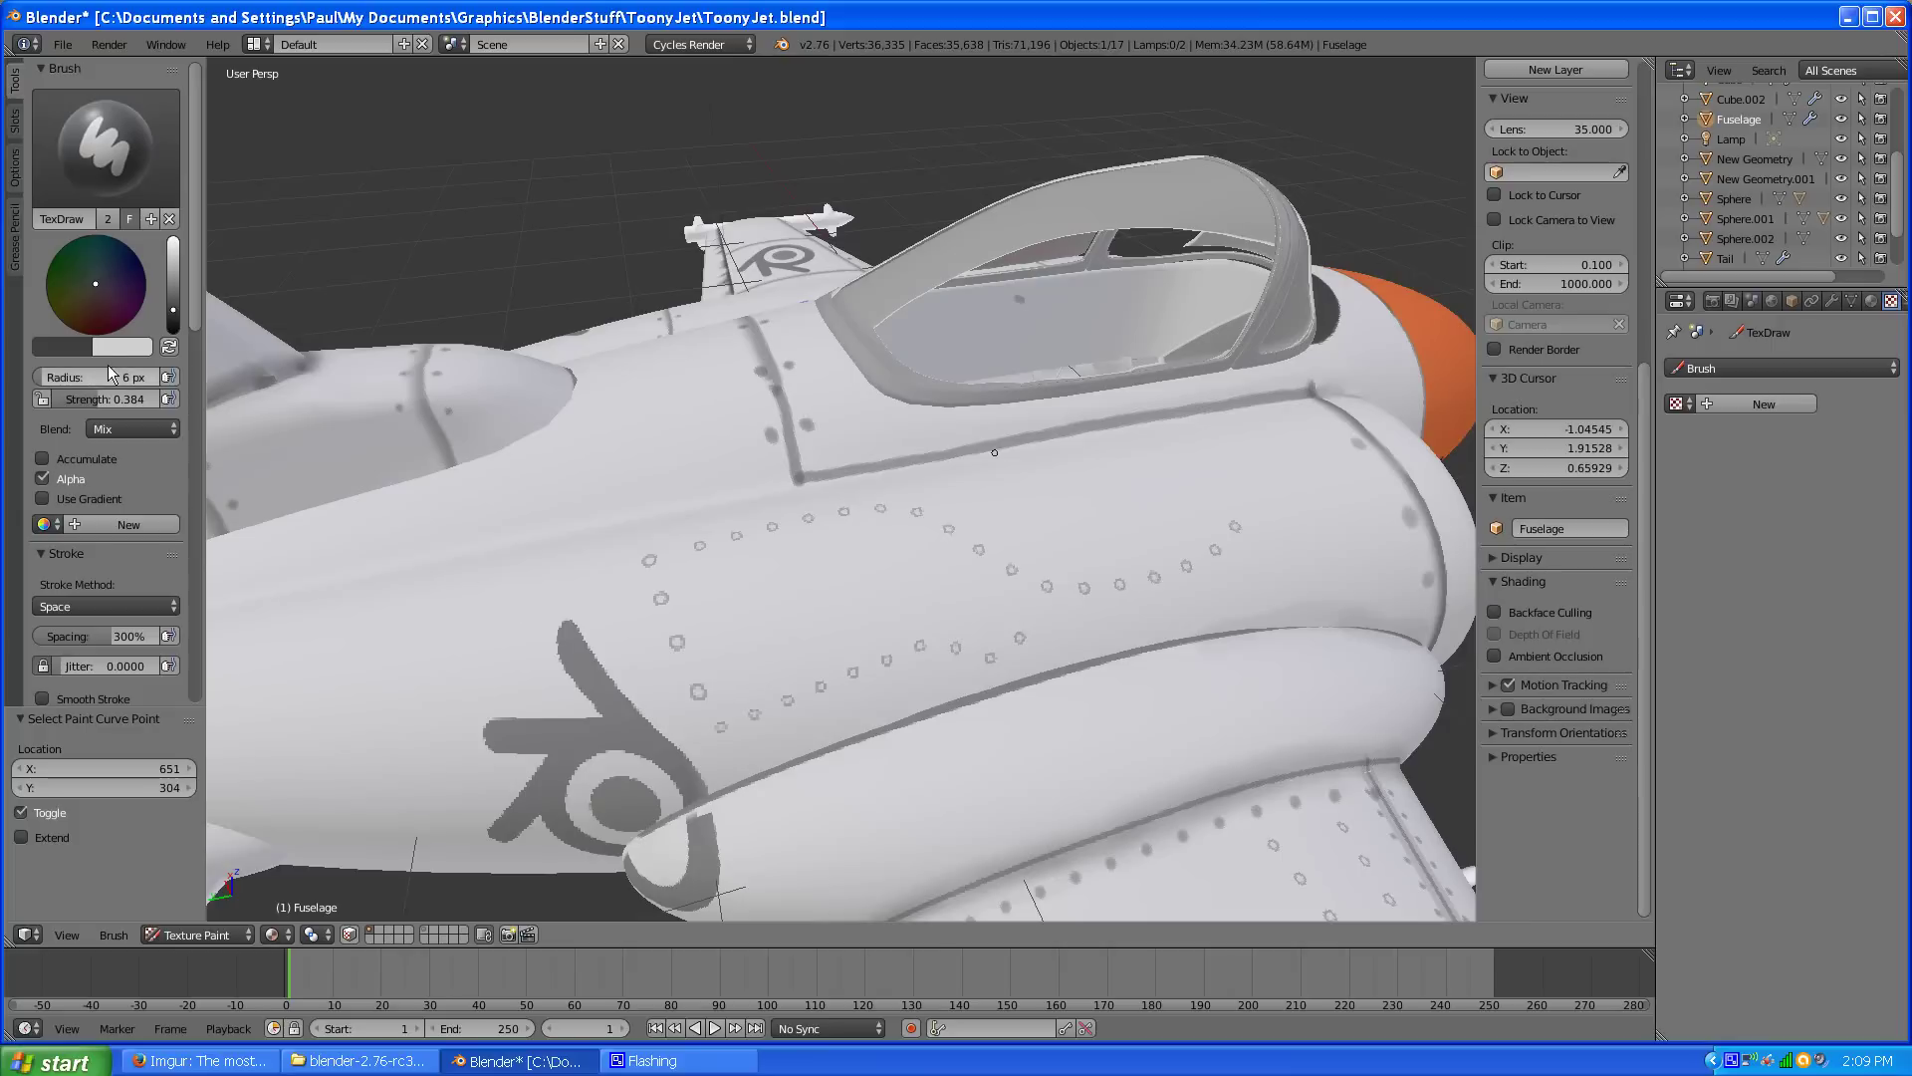
pyautogui.scroll(-15, 92, 438)
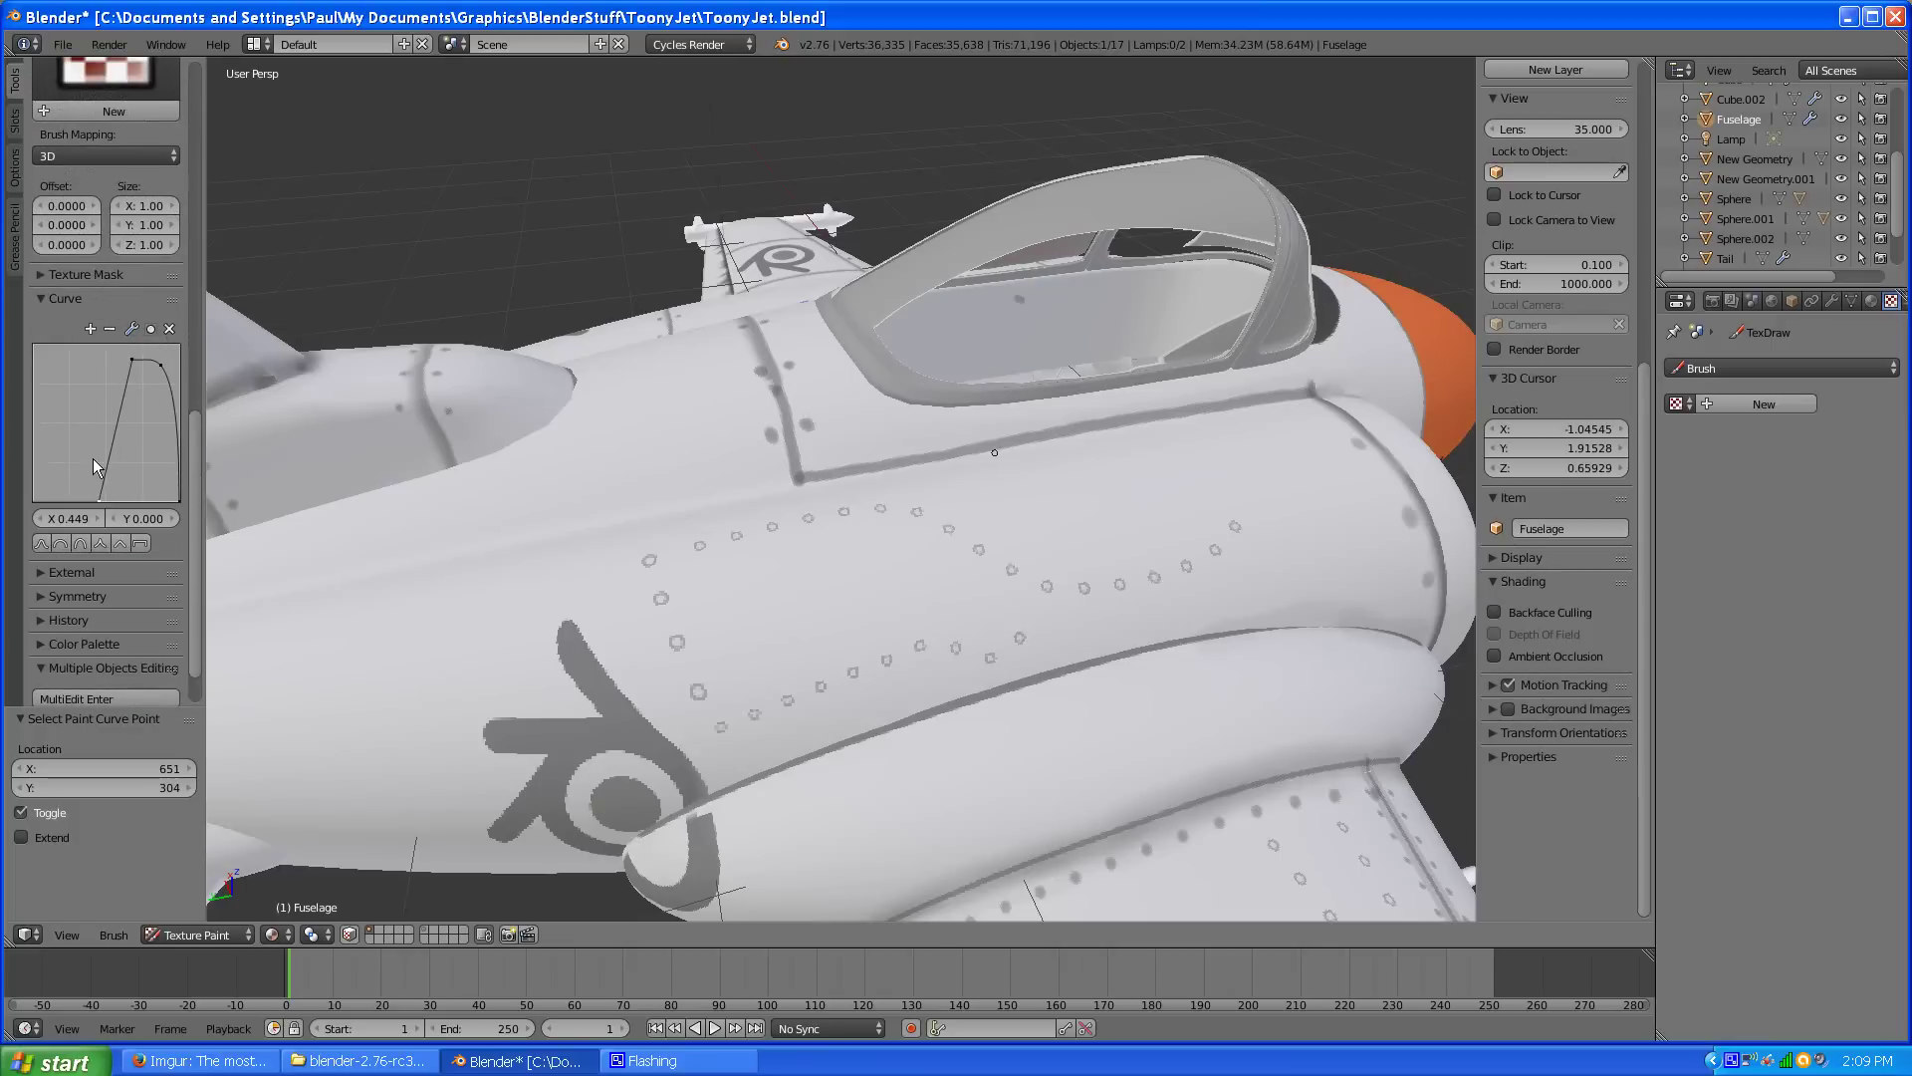
pyautogui.click(53, 542)
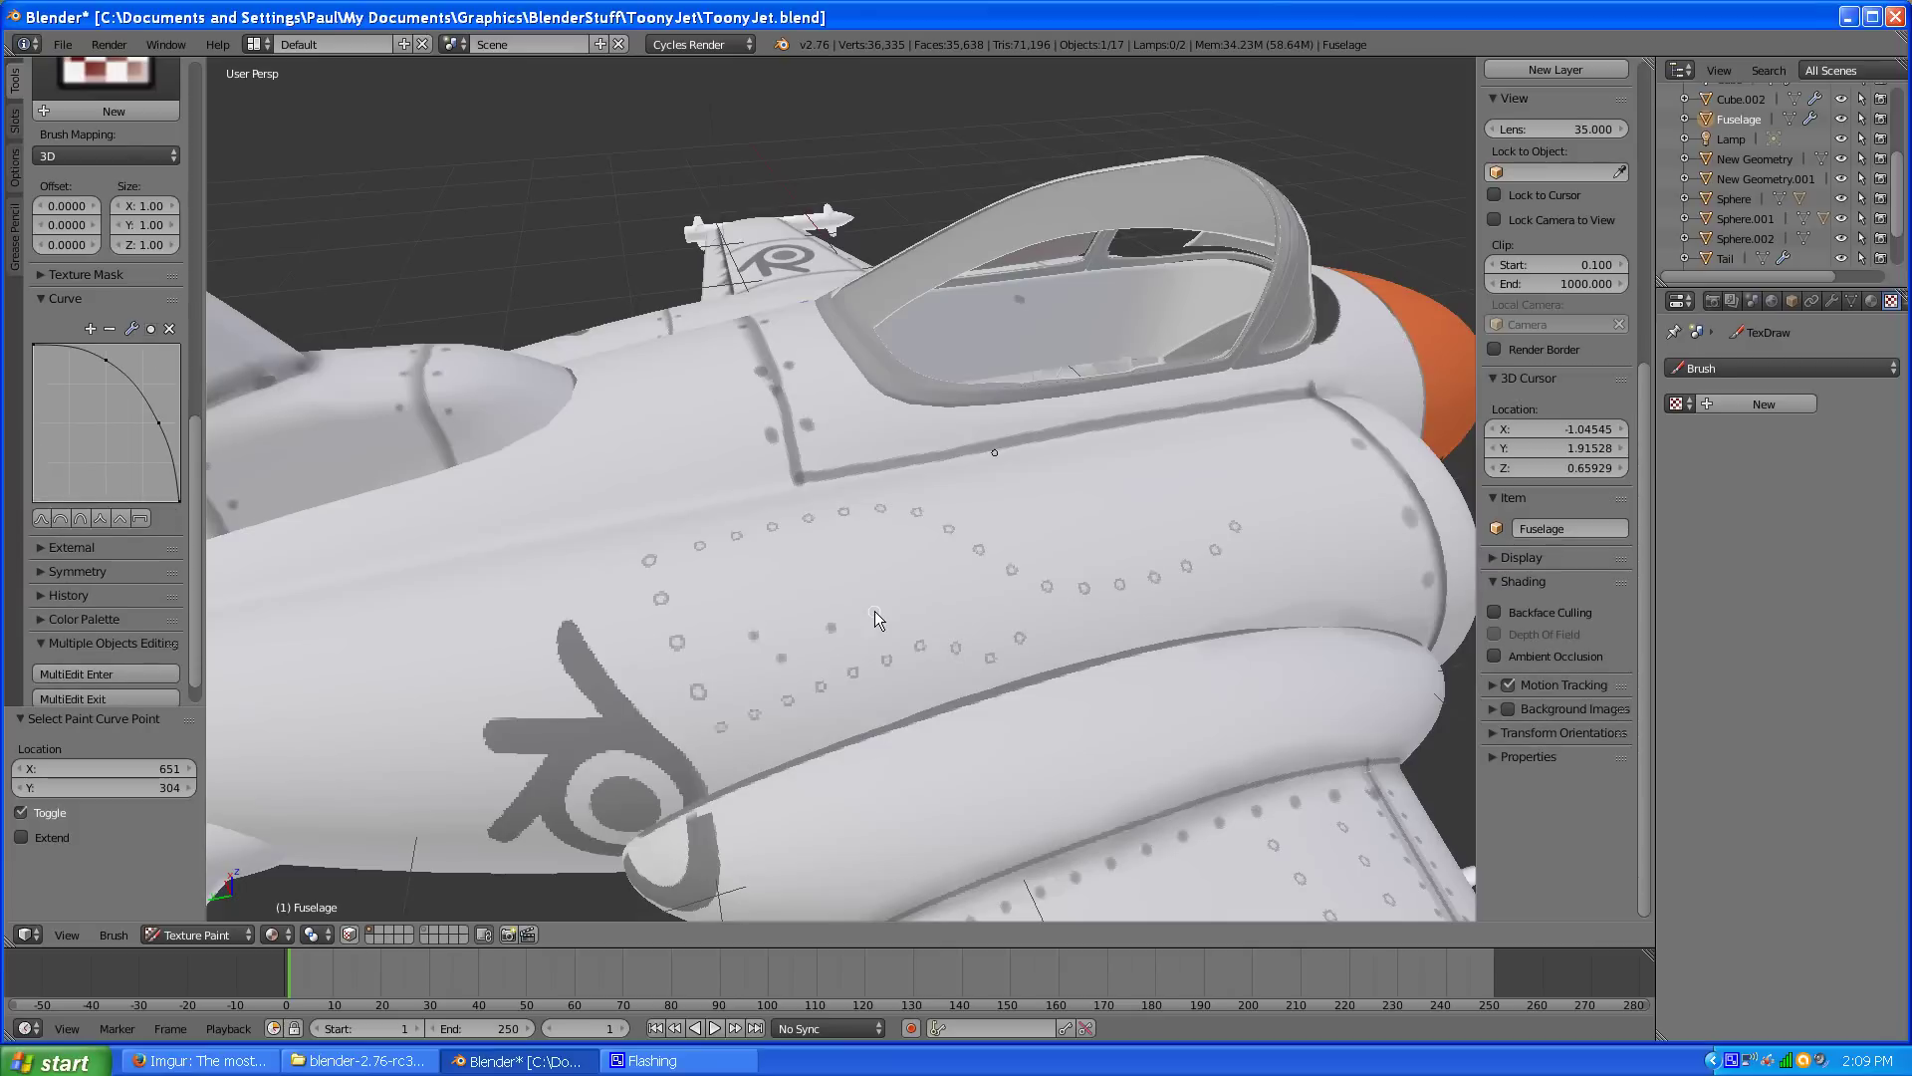
# Step: Set the brush spacing to 10% and paint a short continuous line between the rivet rows
pyautogui.scroll(12, 46, 305)
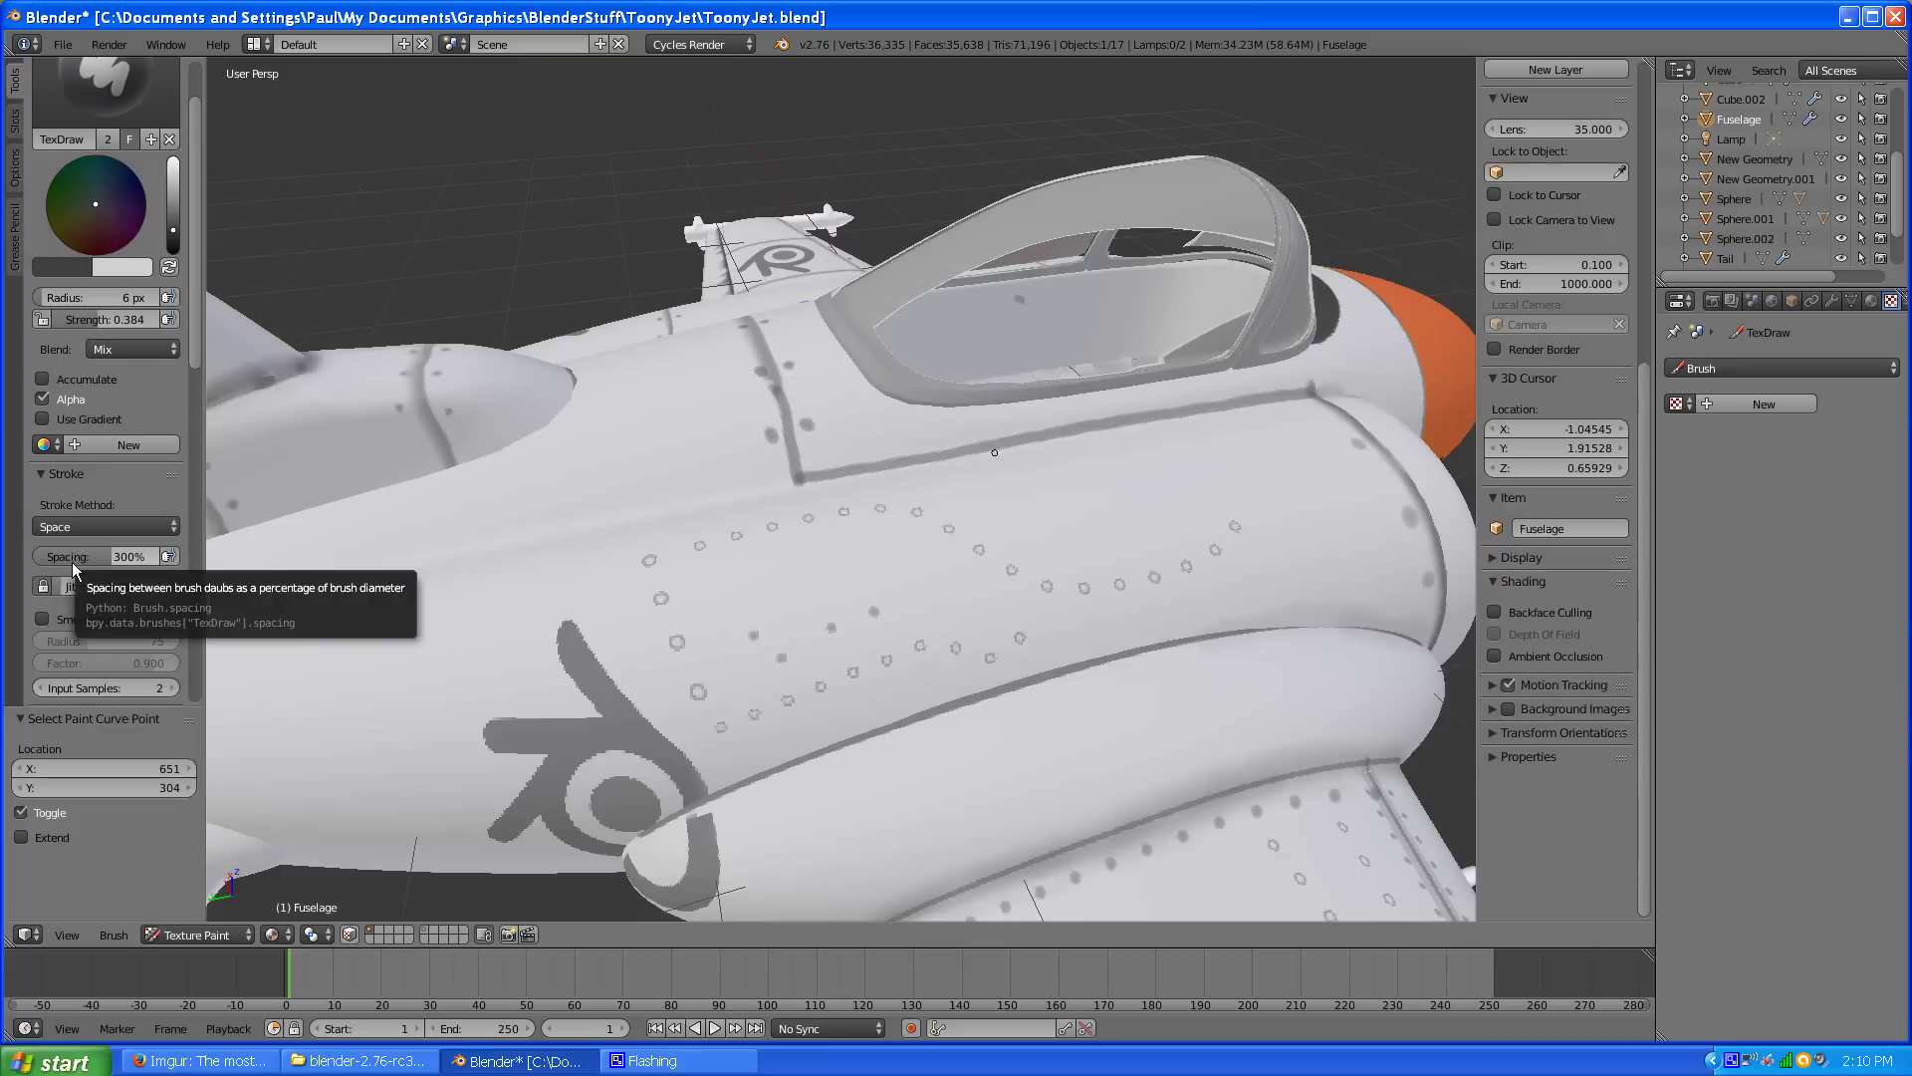
pyautogui.click(96, 556)
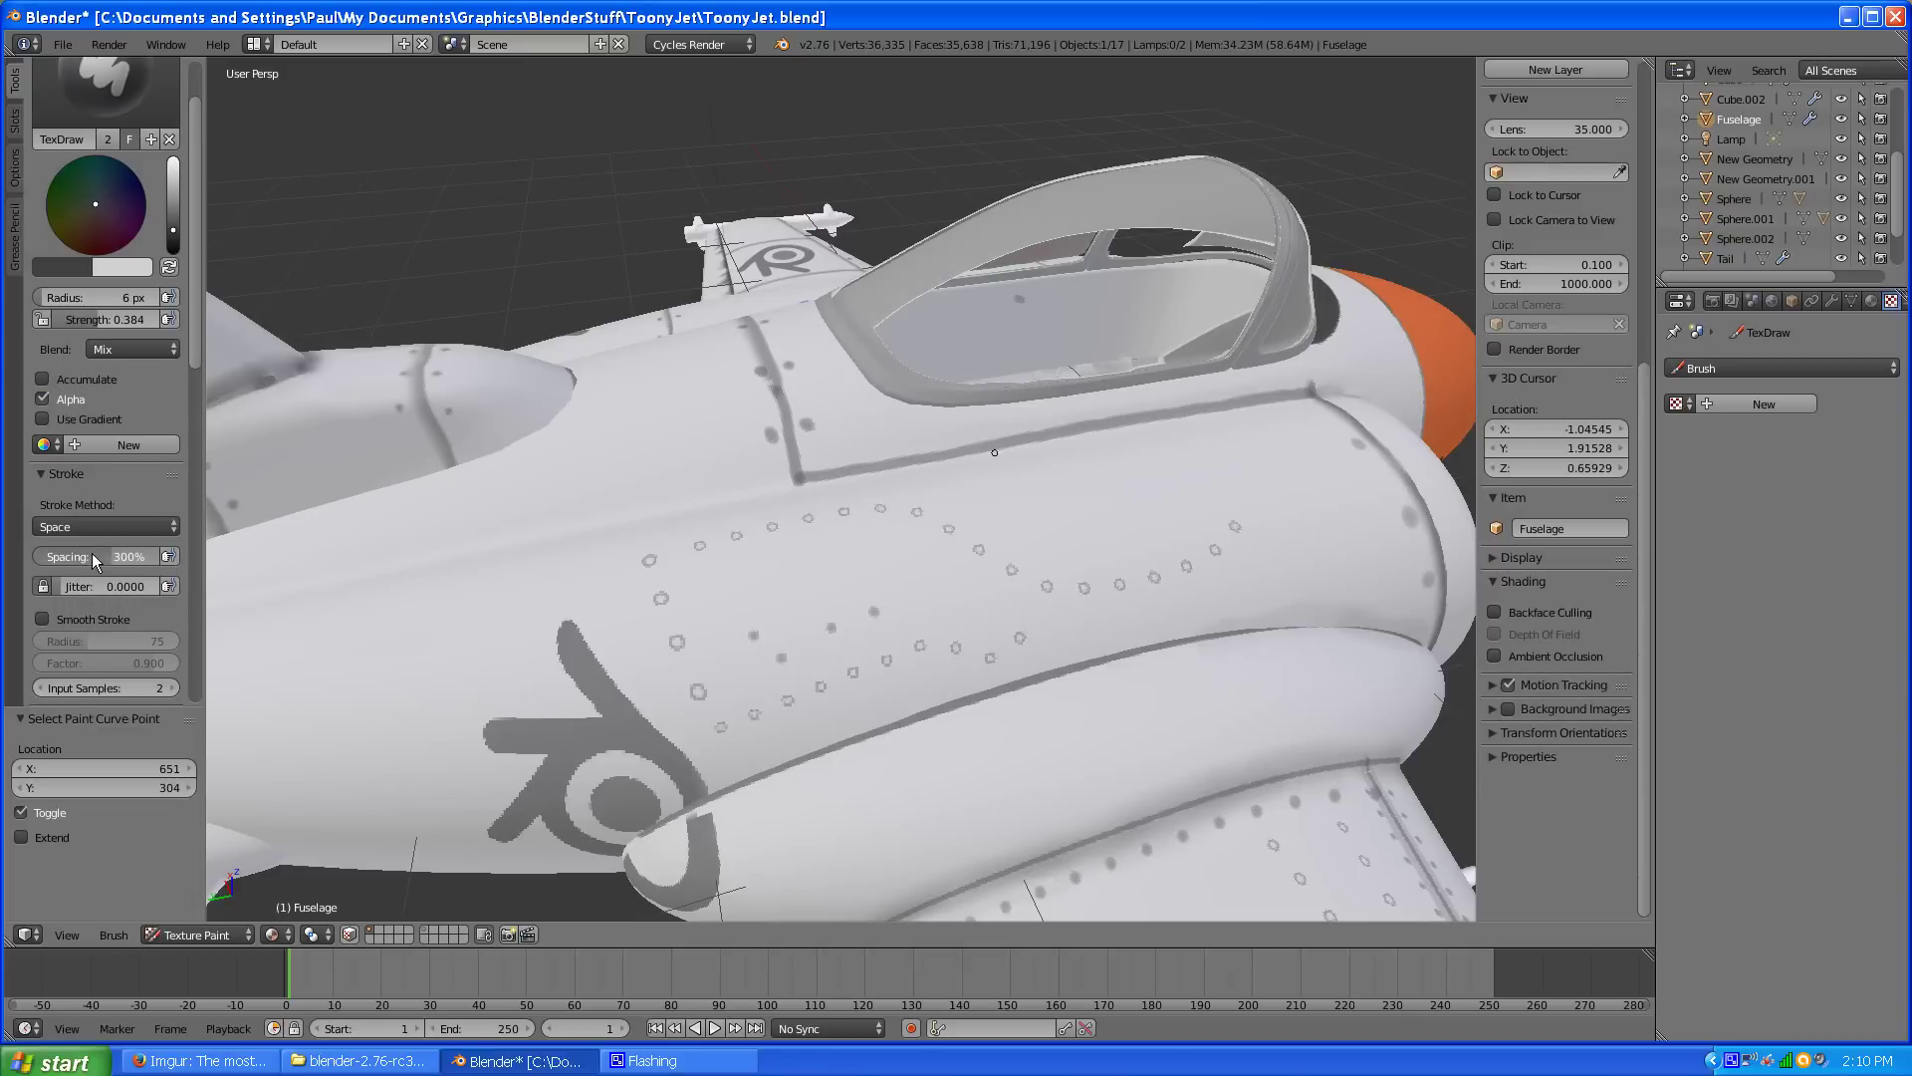
pyautogui.press('Return')
pyautogui.moveTo(716, 645); pyautogui.dragTo(833, 598)
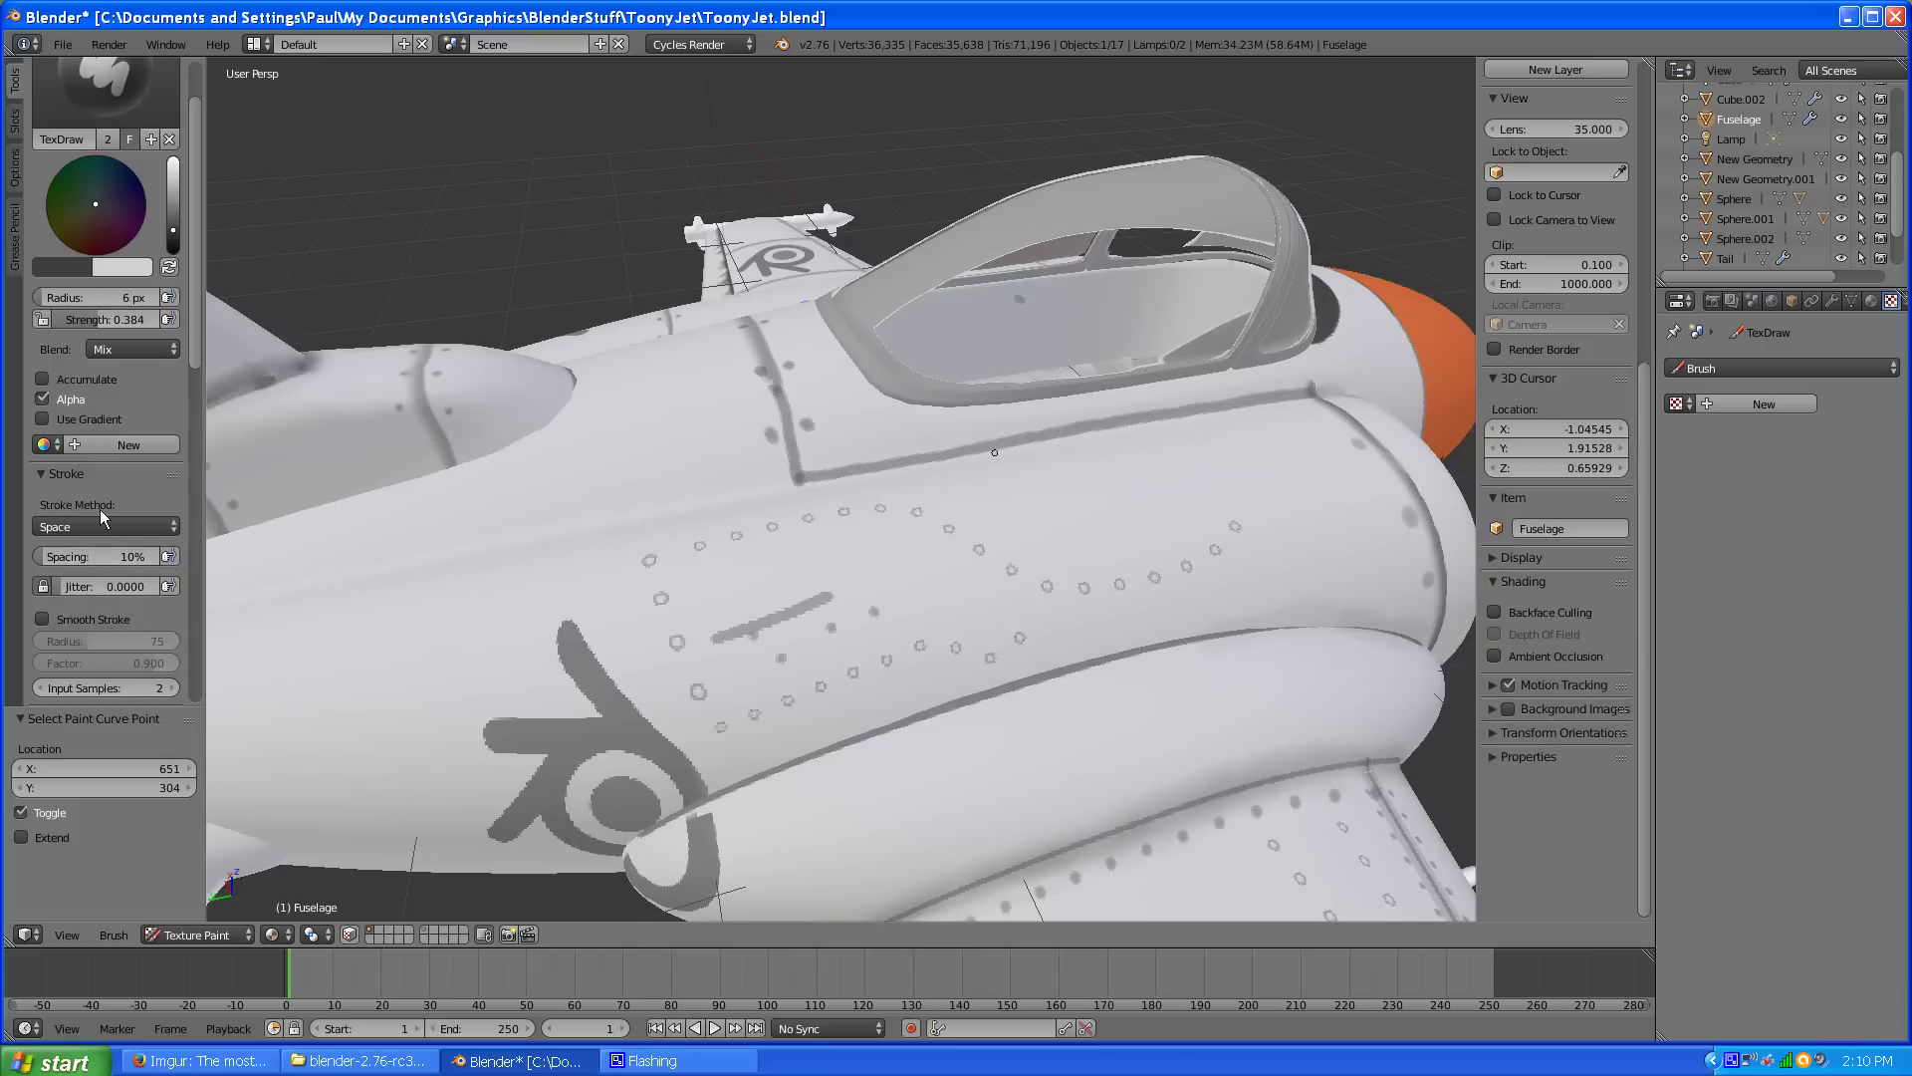
# Step: Set the brush spacing to 300% and paint a row of solid dots just below the lower ring-shaped rivets
pyautogui.click(102, 557)
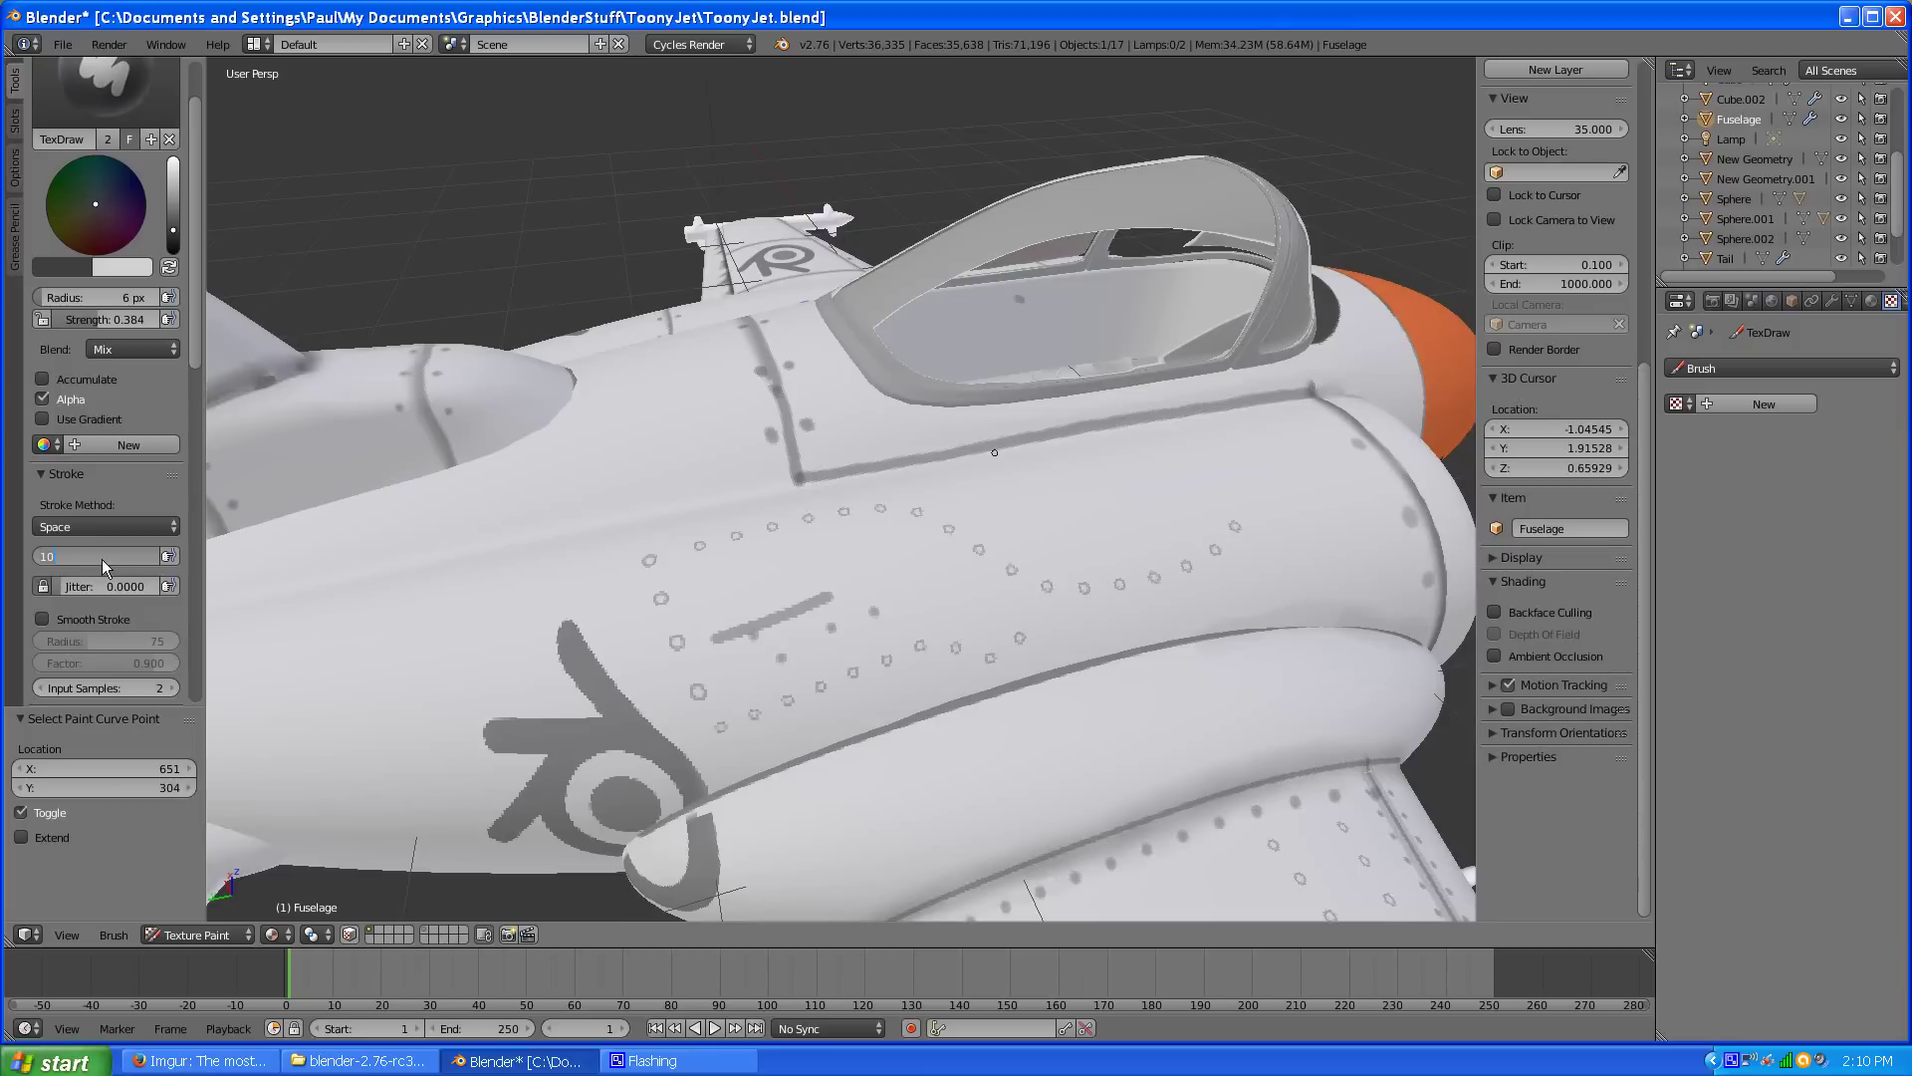
pyautogui.press('Return')
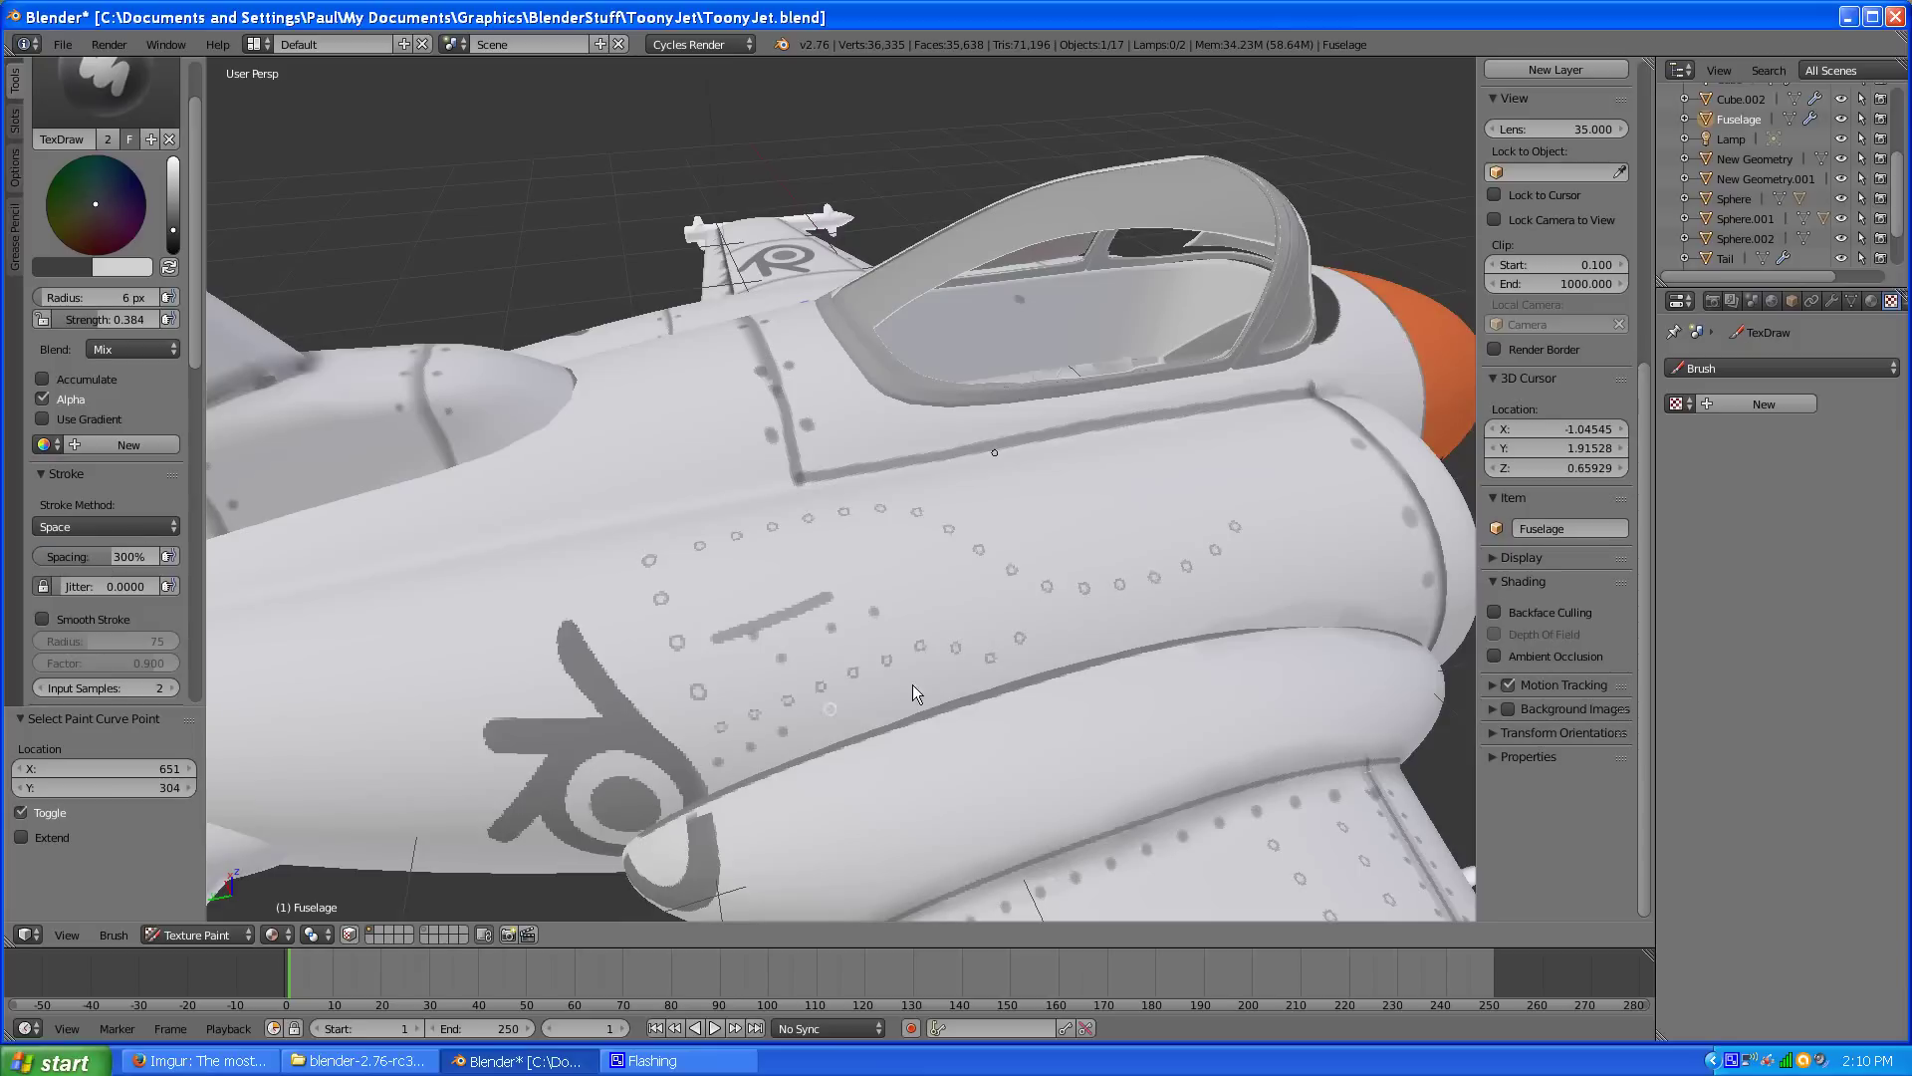
pyautogui.moveTo(886, 691)
pyautogui.mouseDown()
pyautogui.moveTo(837, 700)
pyautogui.moveTo(795, 755)
pyautogui.mouseUp()
pyautogui.scroll(-3, 897, 714)
pyautogui.scroll(4, 896, 714)
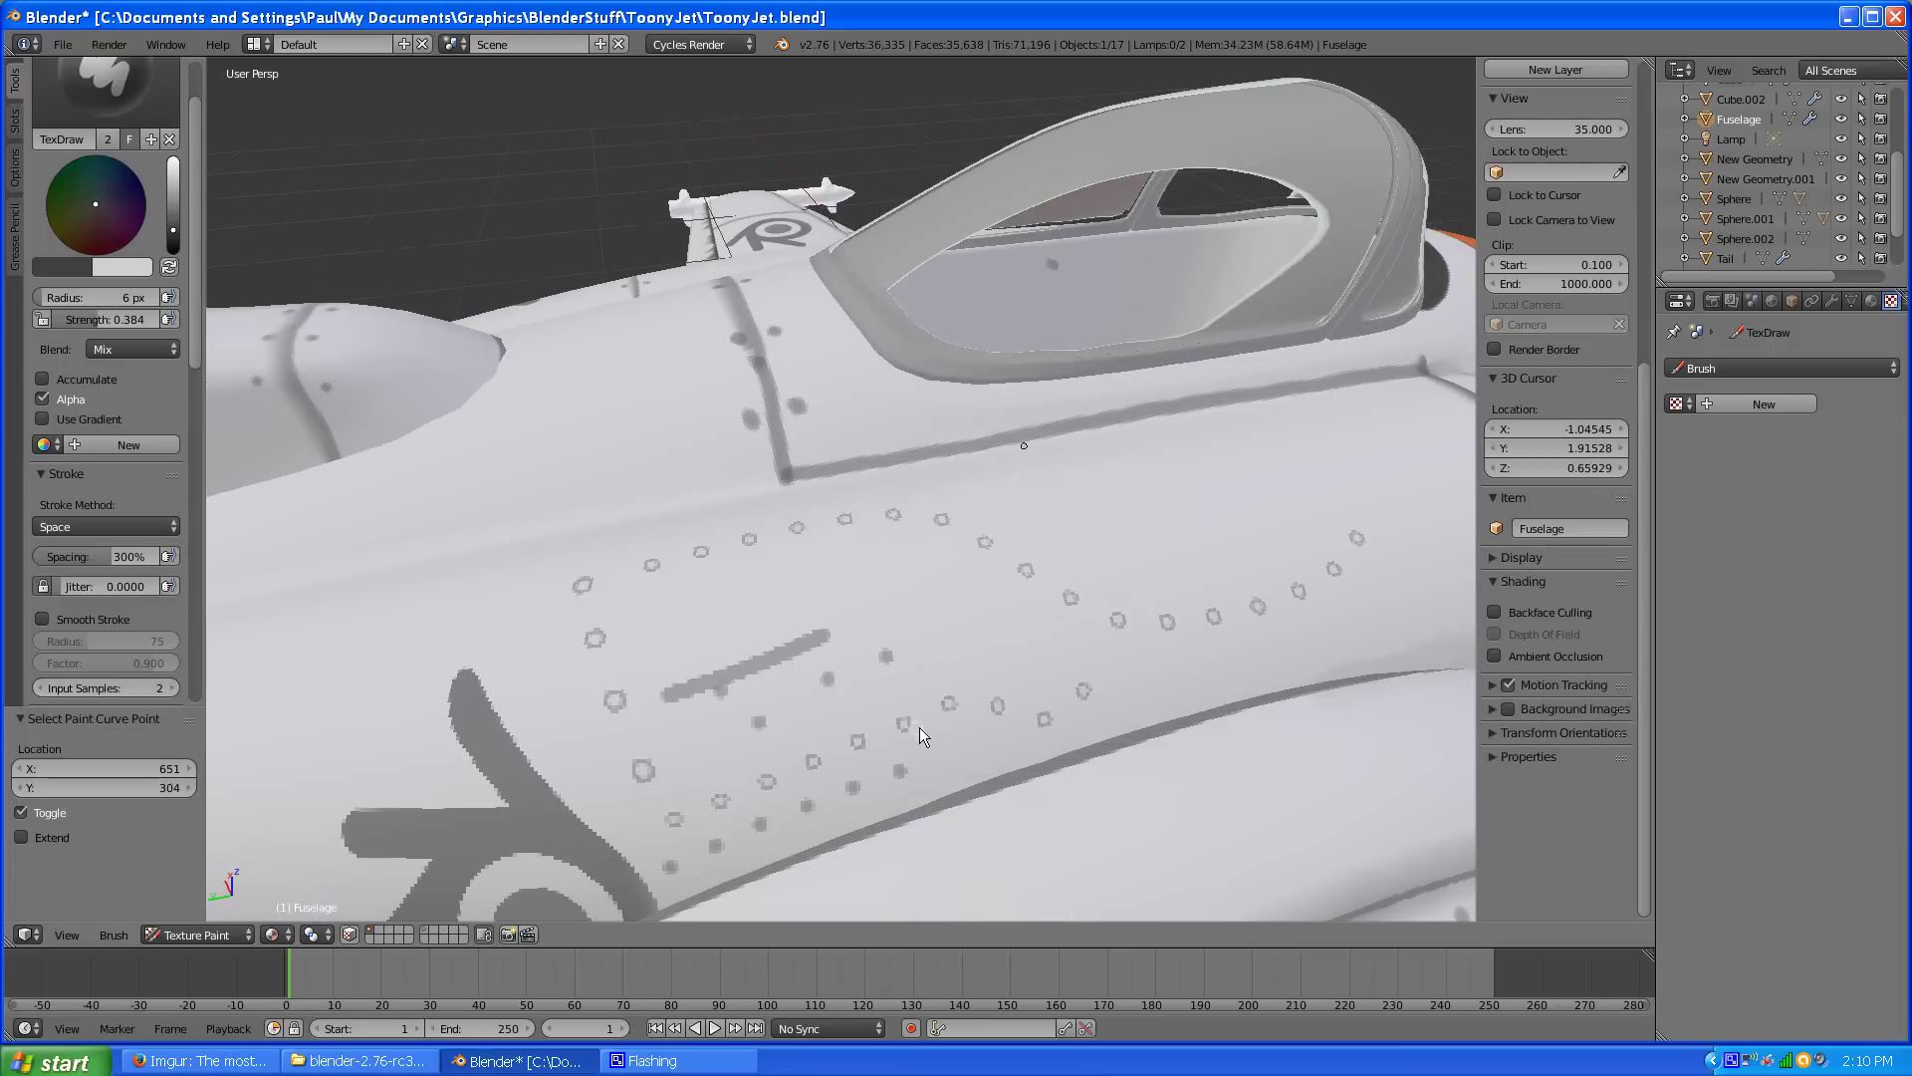
pyautogui.scroll(-2, 909, 734)
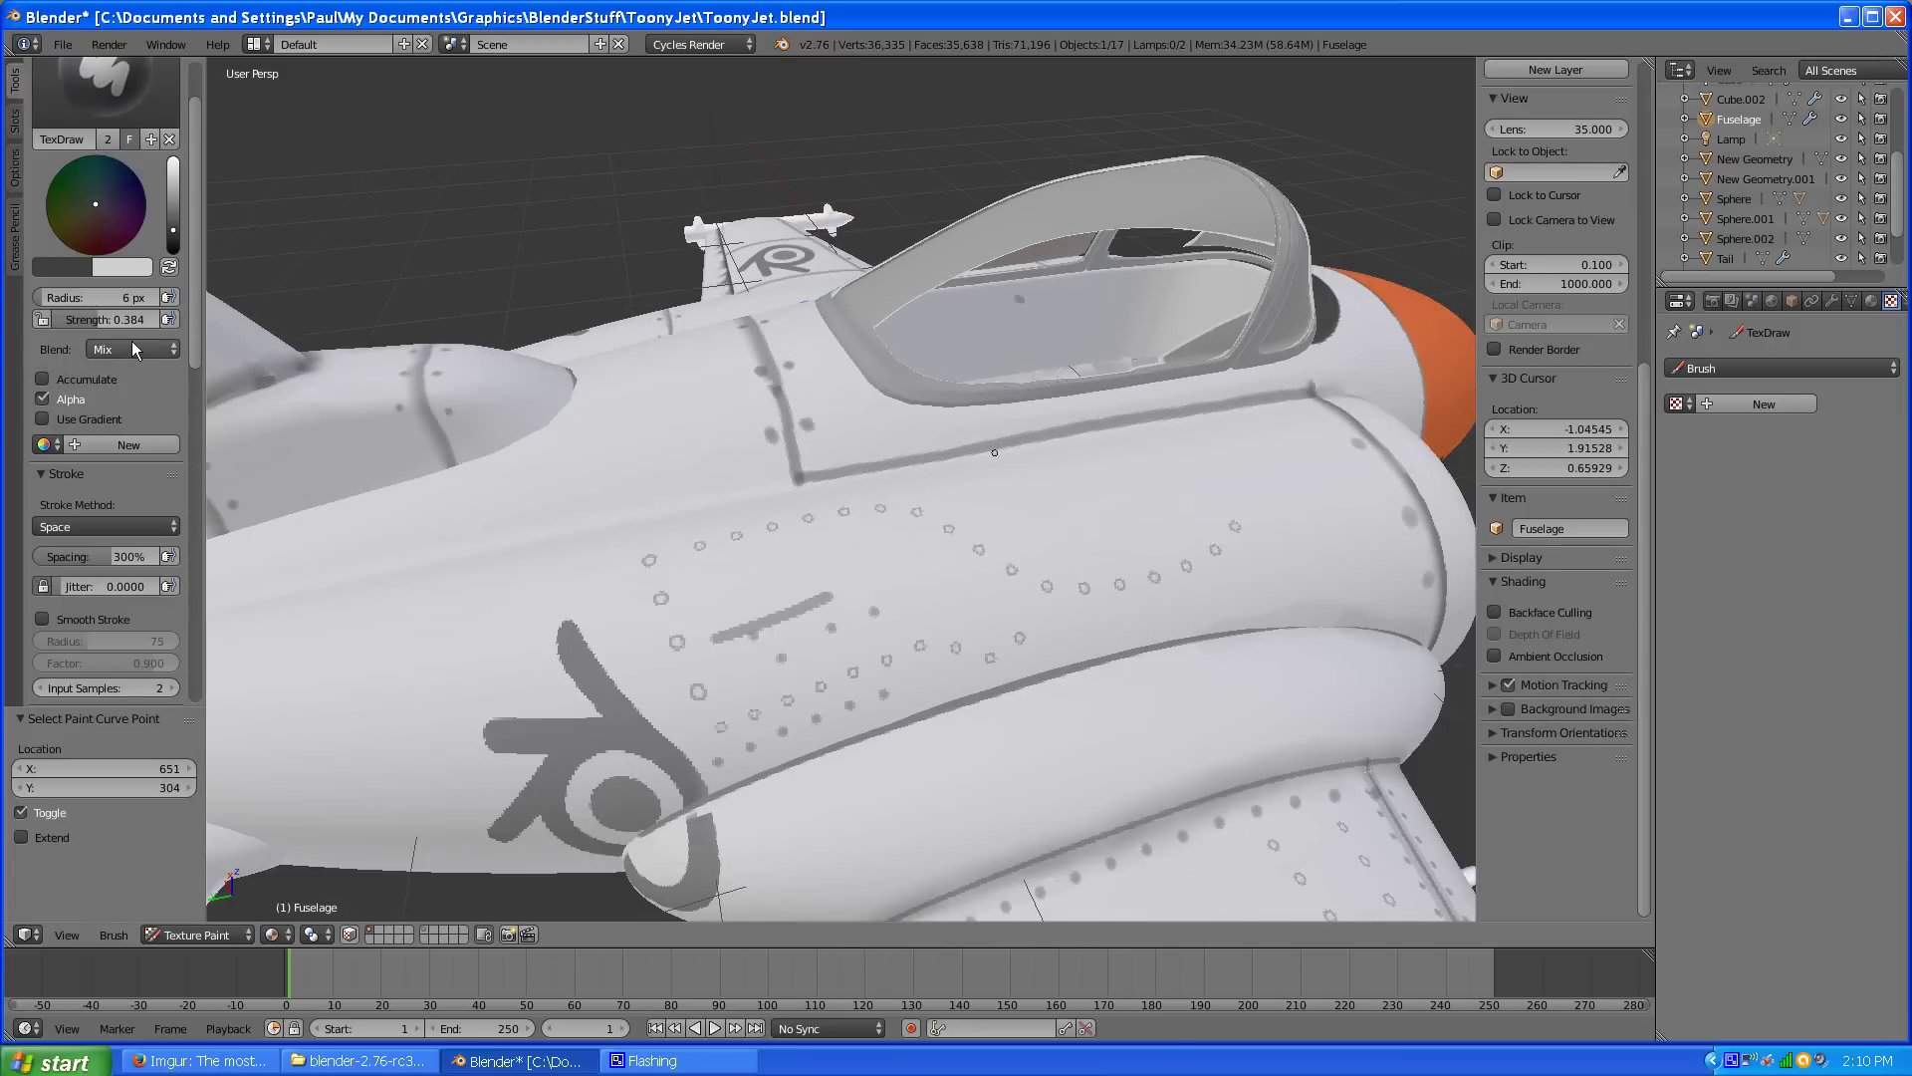
pyautogui.scroll(-6, 160, 331)
pyautogui.scroll(8, 146, 327)
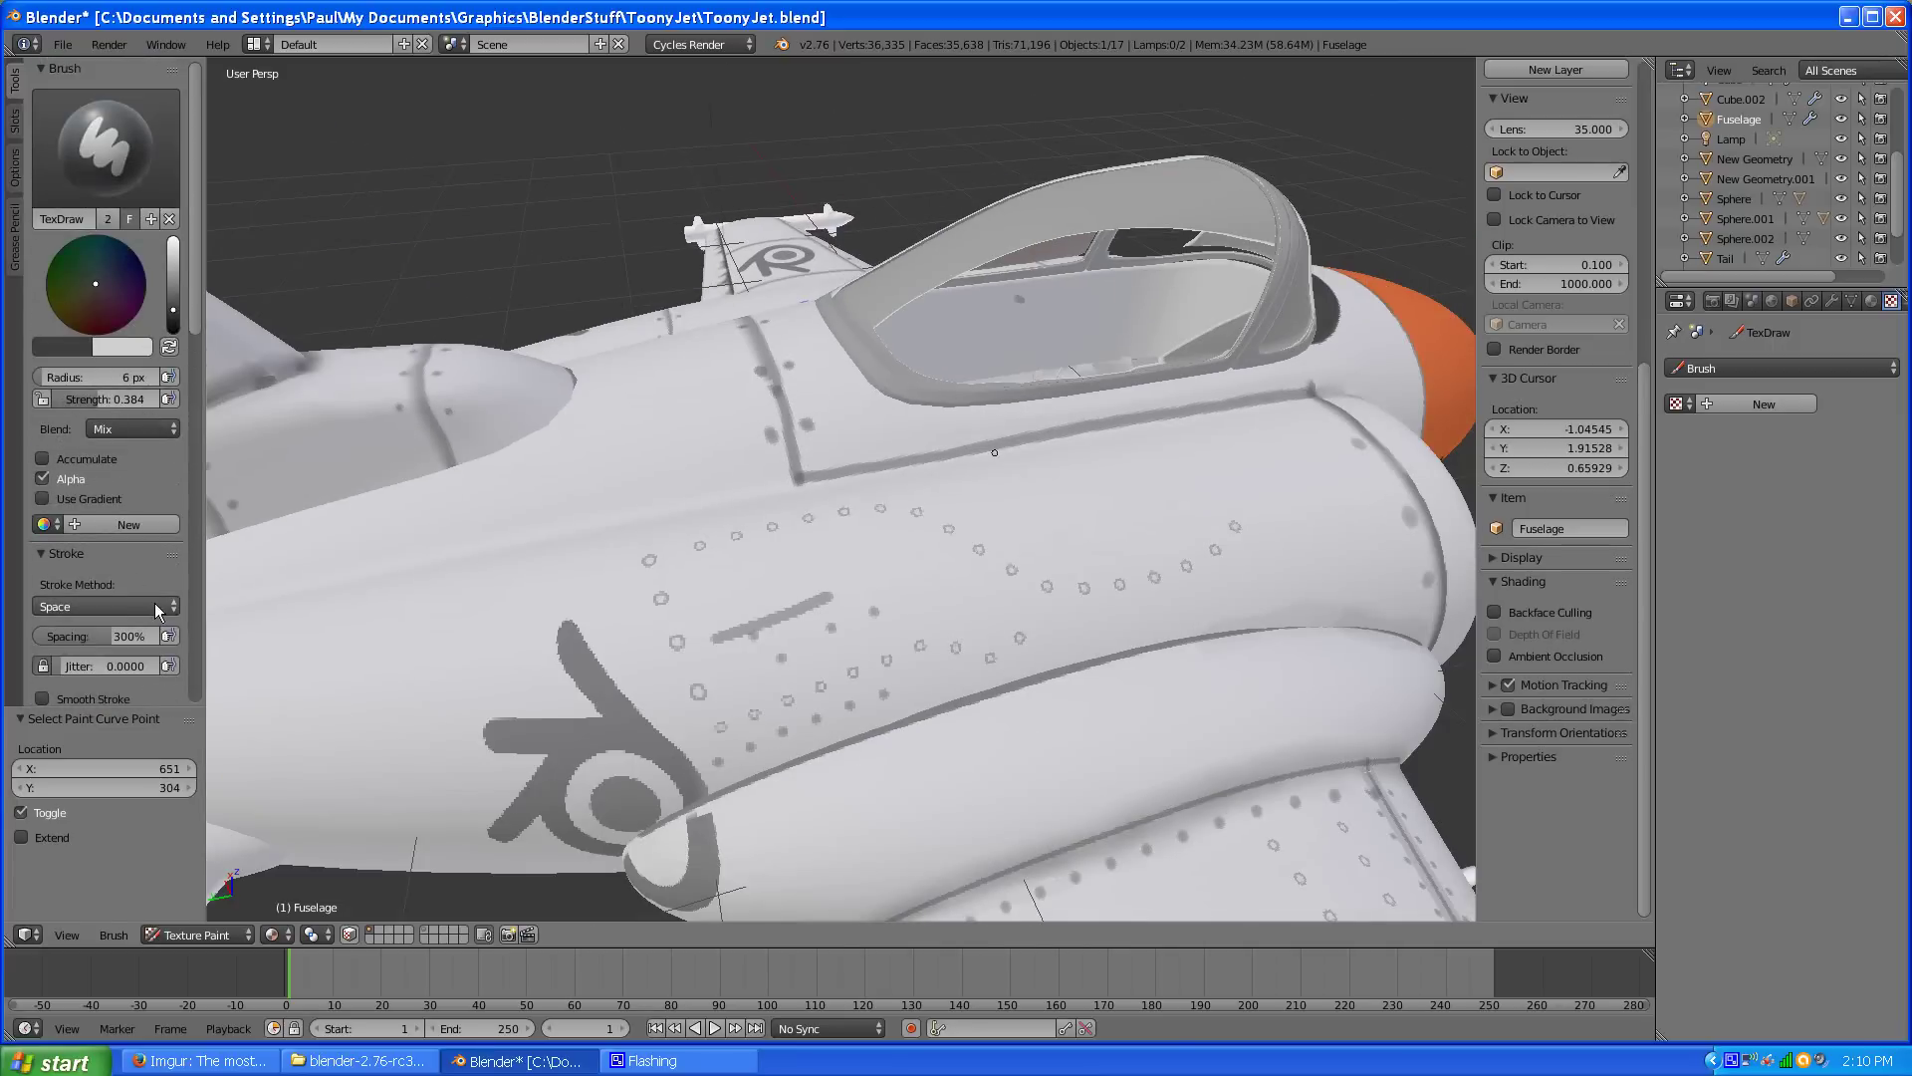
# Step: Set the stroke method to Line and paint a straight row of solid dots along the fuselage from behind the Blender logo toward the curved rivet row
pyautogui.click(105, 605)
pyautogui.click(120, 474)
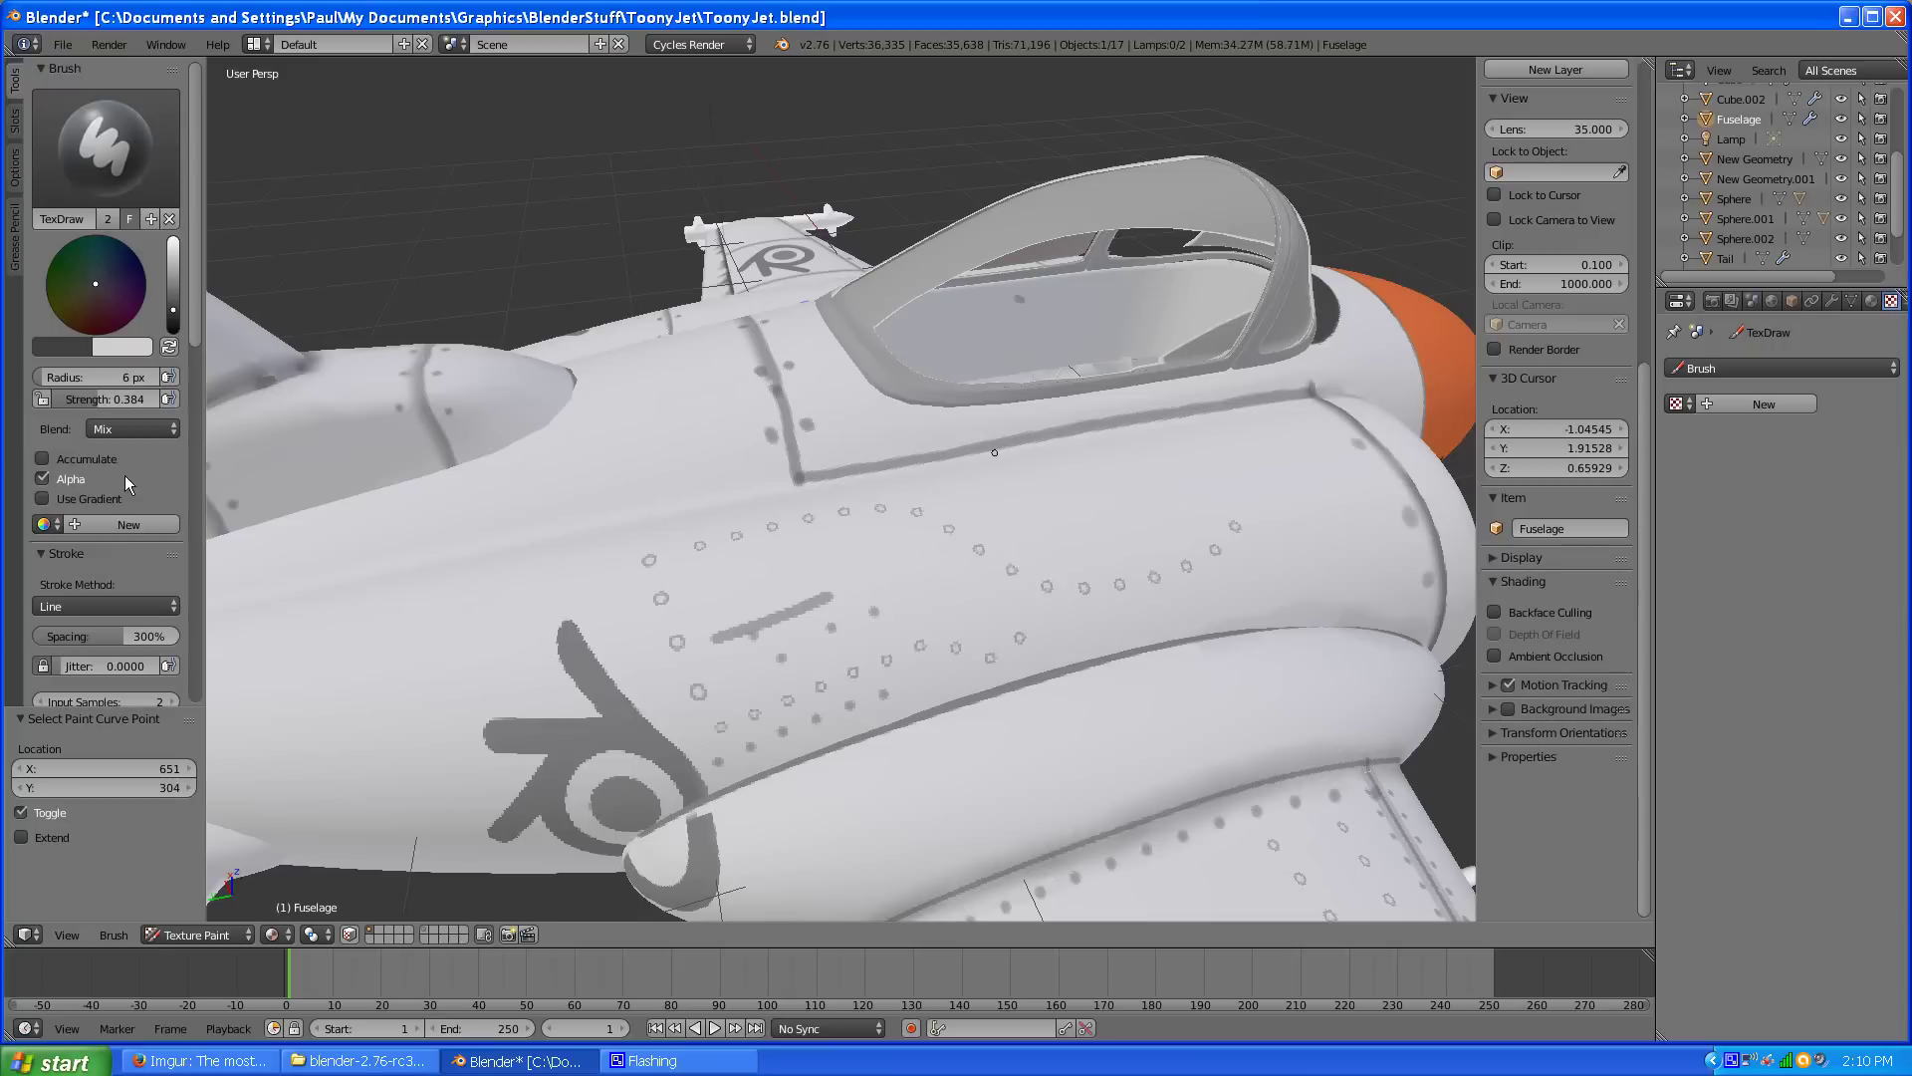
pyautogui.scroll(-3, 1036, 637)
pyautogui.scroll(1, 1020, 701)
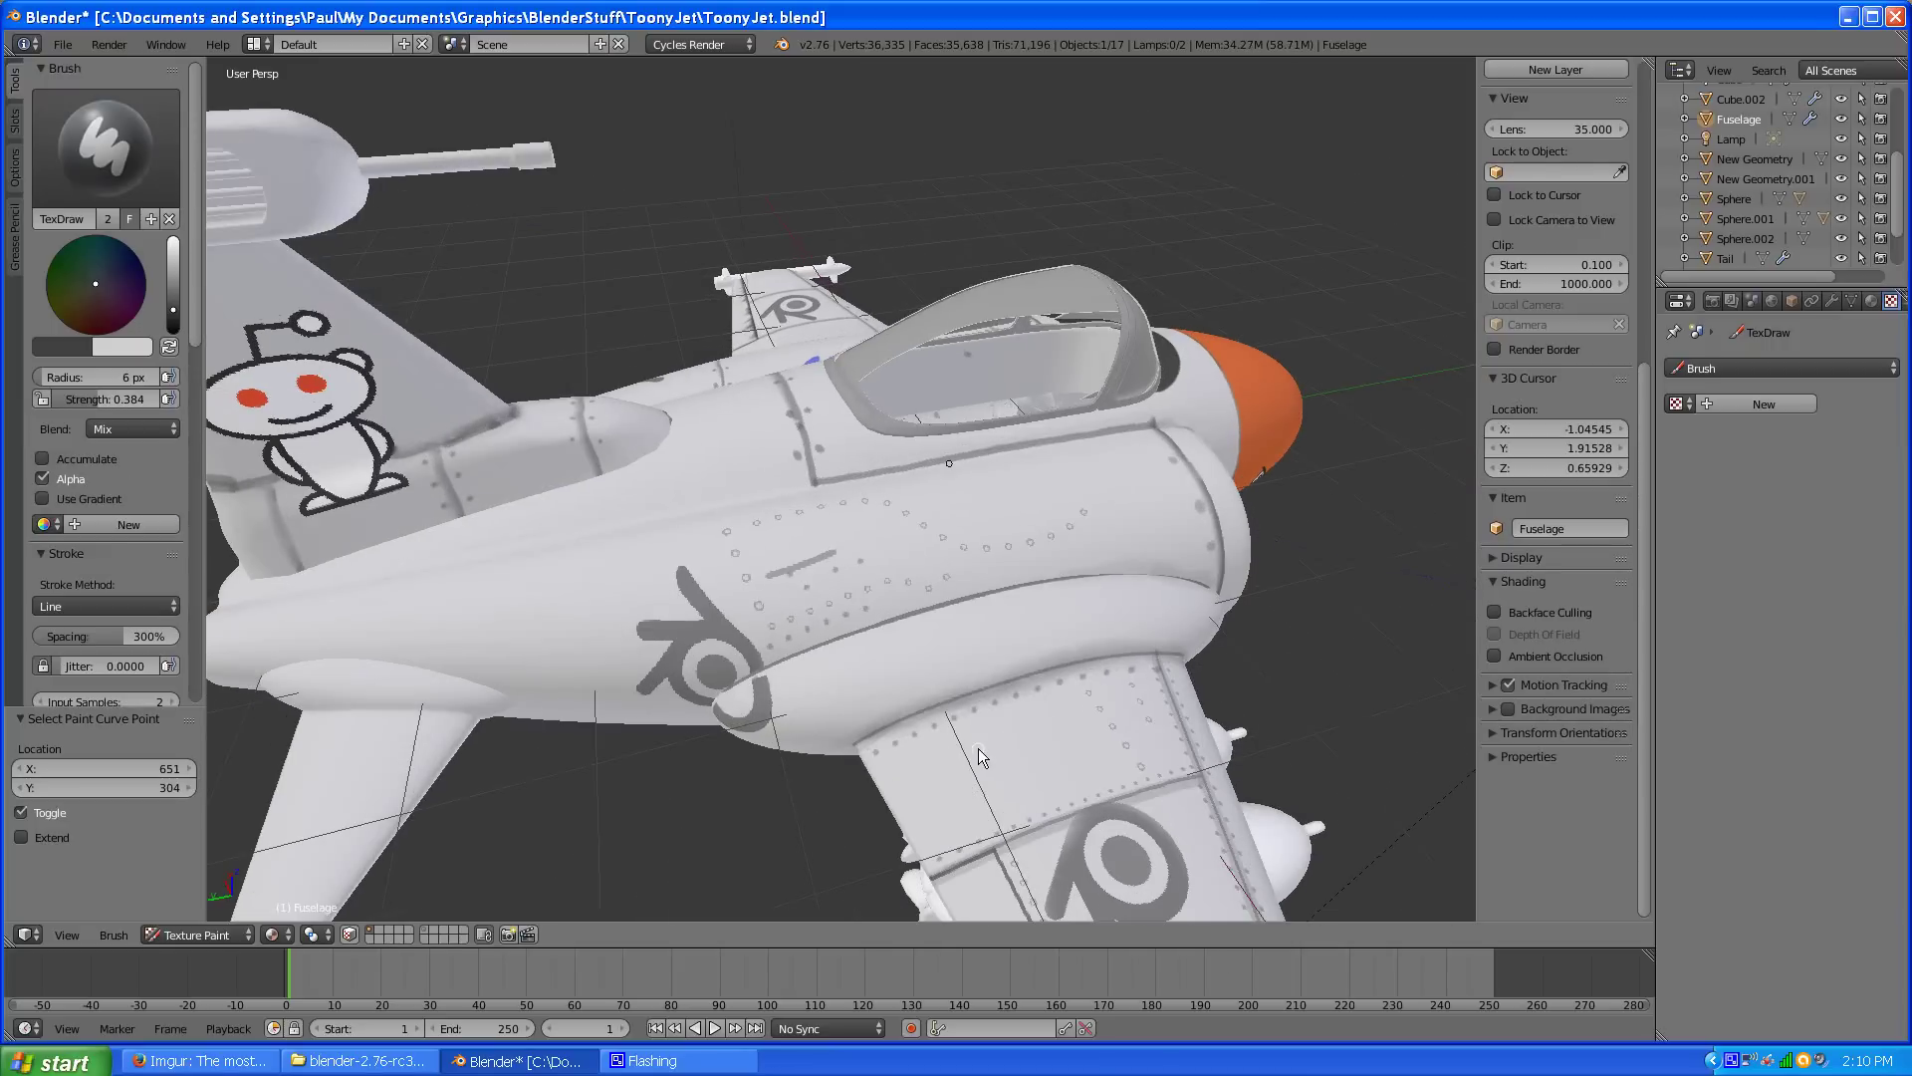
pyautogui.moveTo(941, 738); pyautogui.dragTo(986, 826)
pyautogui.moveTo(846, 724); pyautogui.dragTo(937, 790, button='middle')
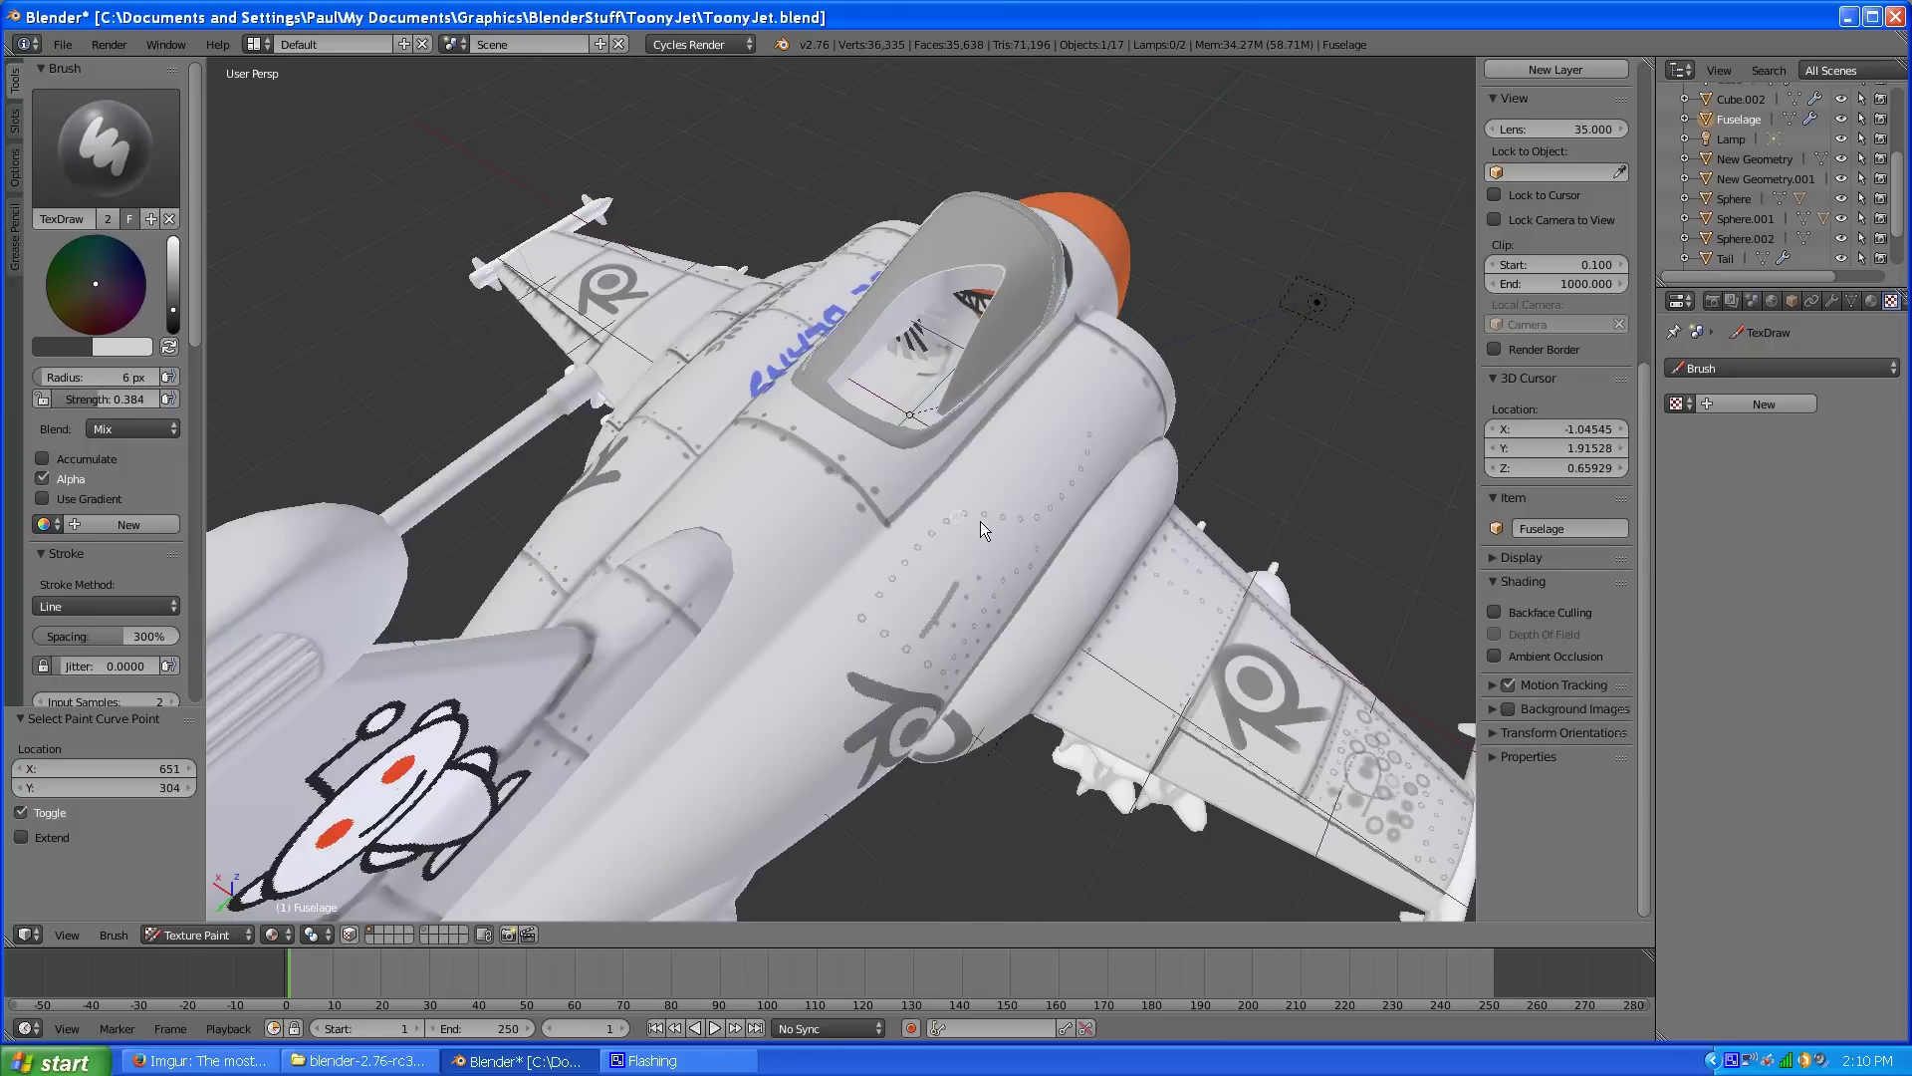
pyautogui.moveTo(1025, 612)
pyautogui.mouseDown(button='middle')
pyautogui.moveTo(917, 598)
pyautogui.moveTo(981, 570)
pyautogui.mouseUp(button='middle')
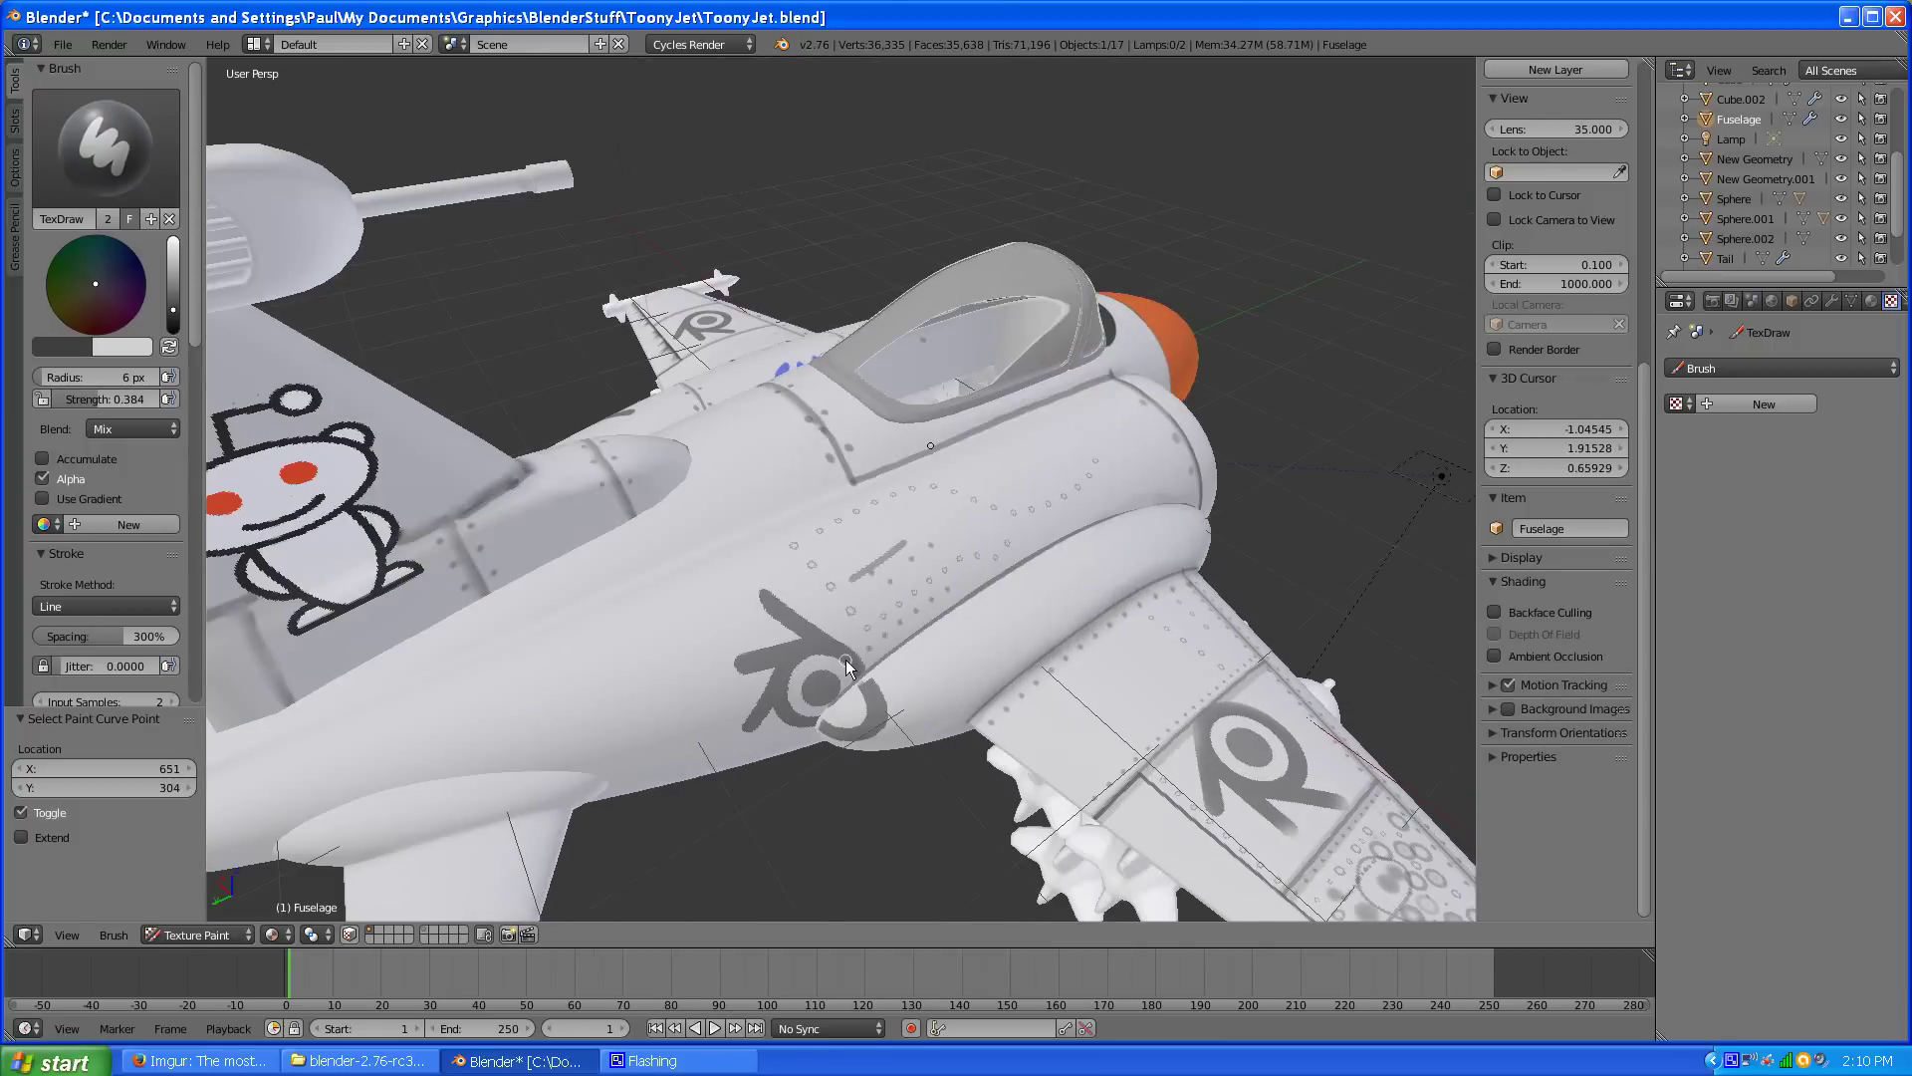
pyautogui.scroll(2, 846, 654)
pyautogui.scroll(-1, 562, 656)
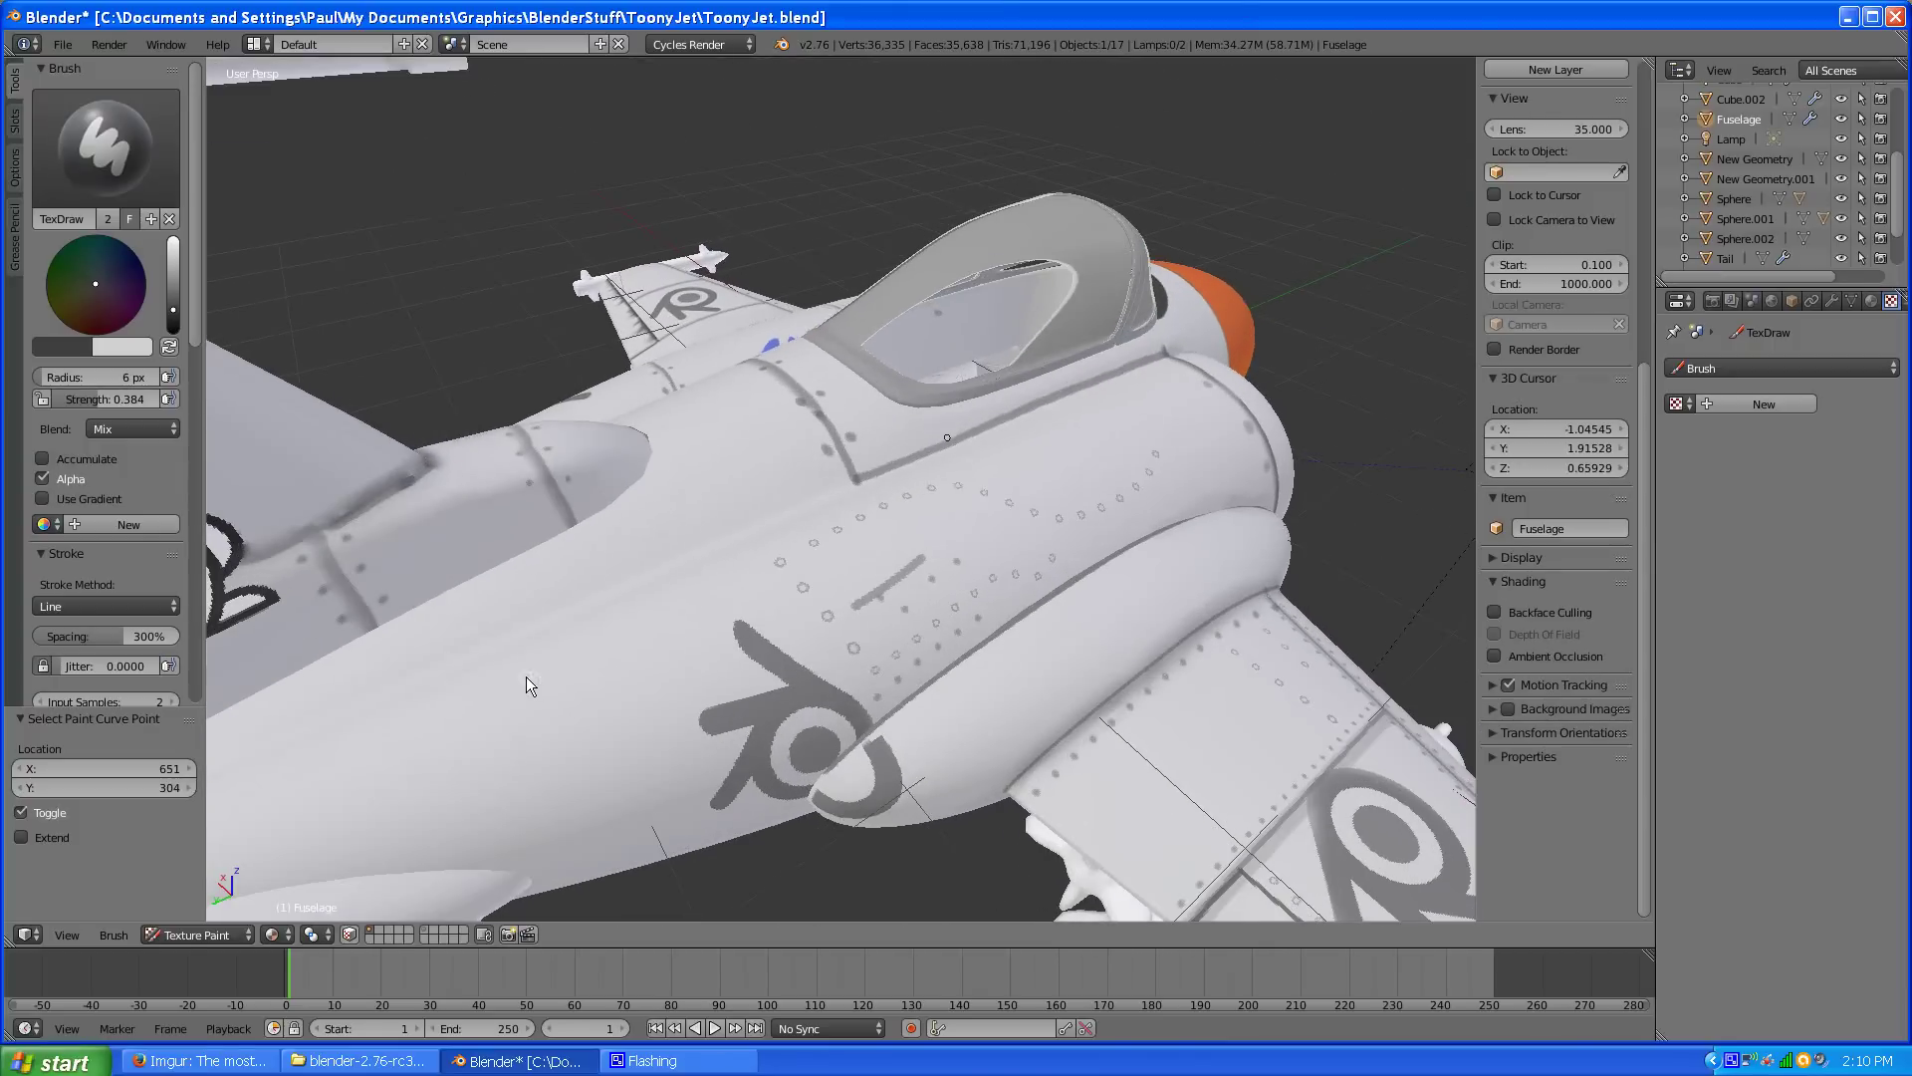
pyautogui.moveTo(510, 686); pyautogui.dragTo(754, 580)
# Step: Reshape the falloff curve with points at X 0.134, Y 0.000 and X 0.813, Y 0.906, and paint a ring-shaped rivet row beneath the solid dots
pyautogui.scroll(-10, 60, 345)
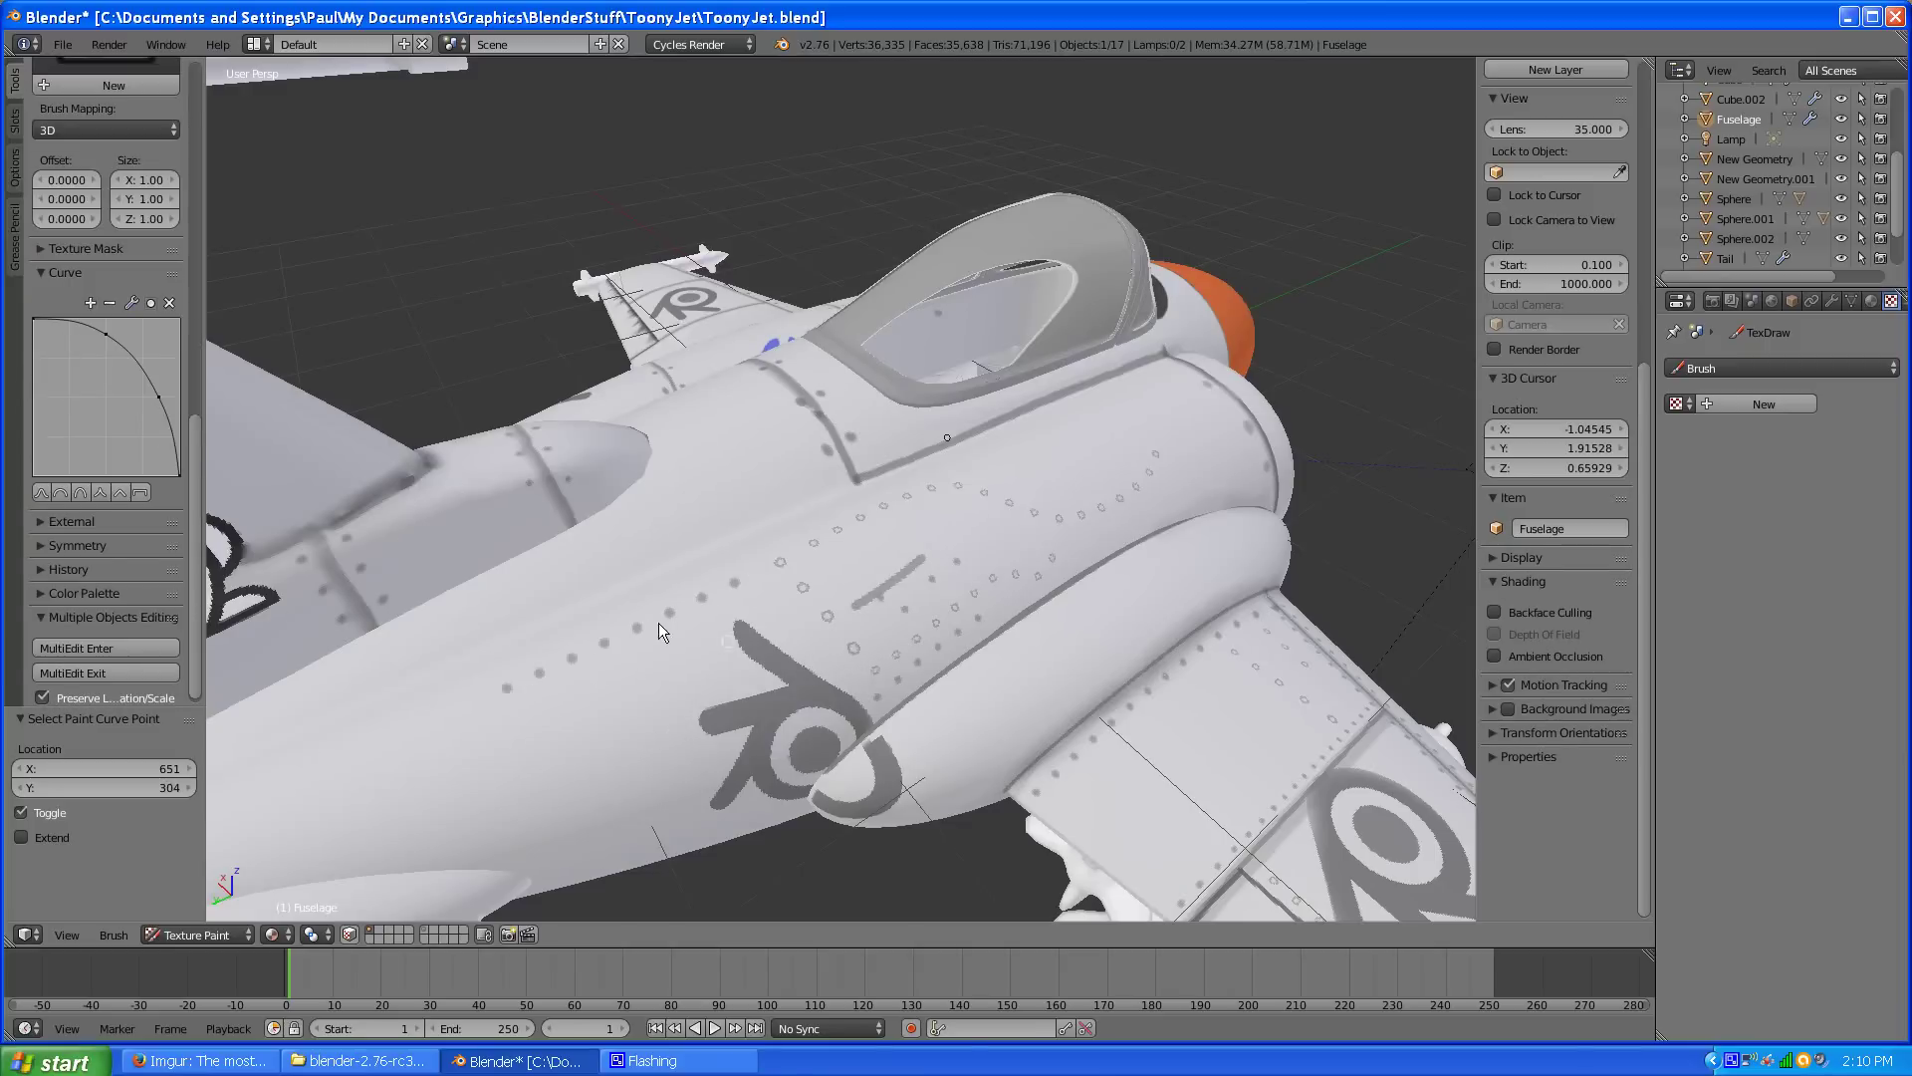
pyautogui.moveTo(37, 319); pyautogui.dragTo(53, 496)
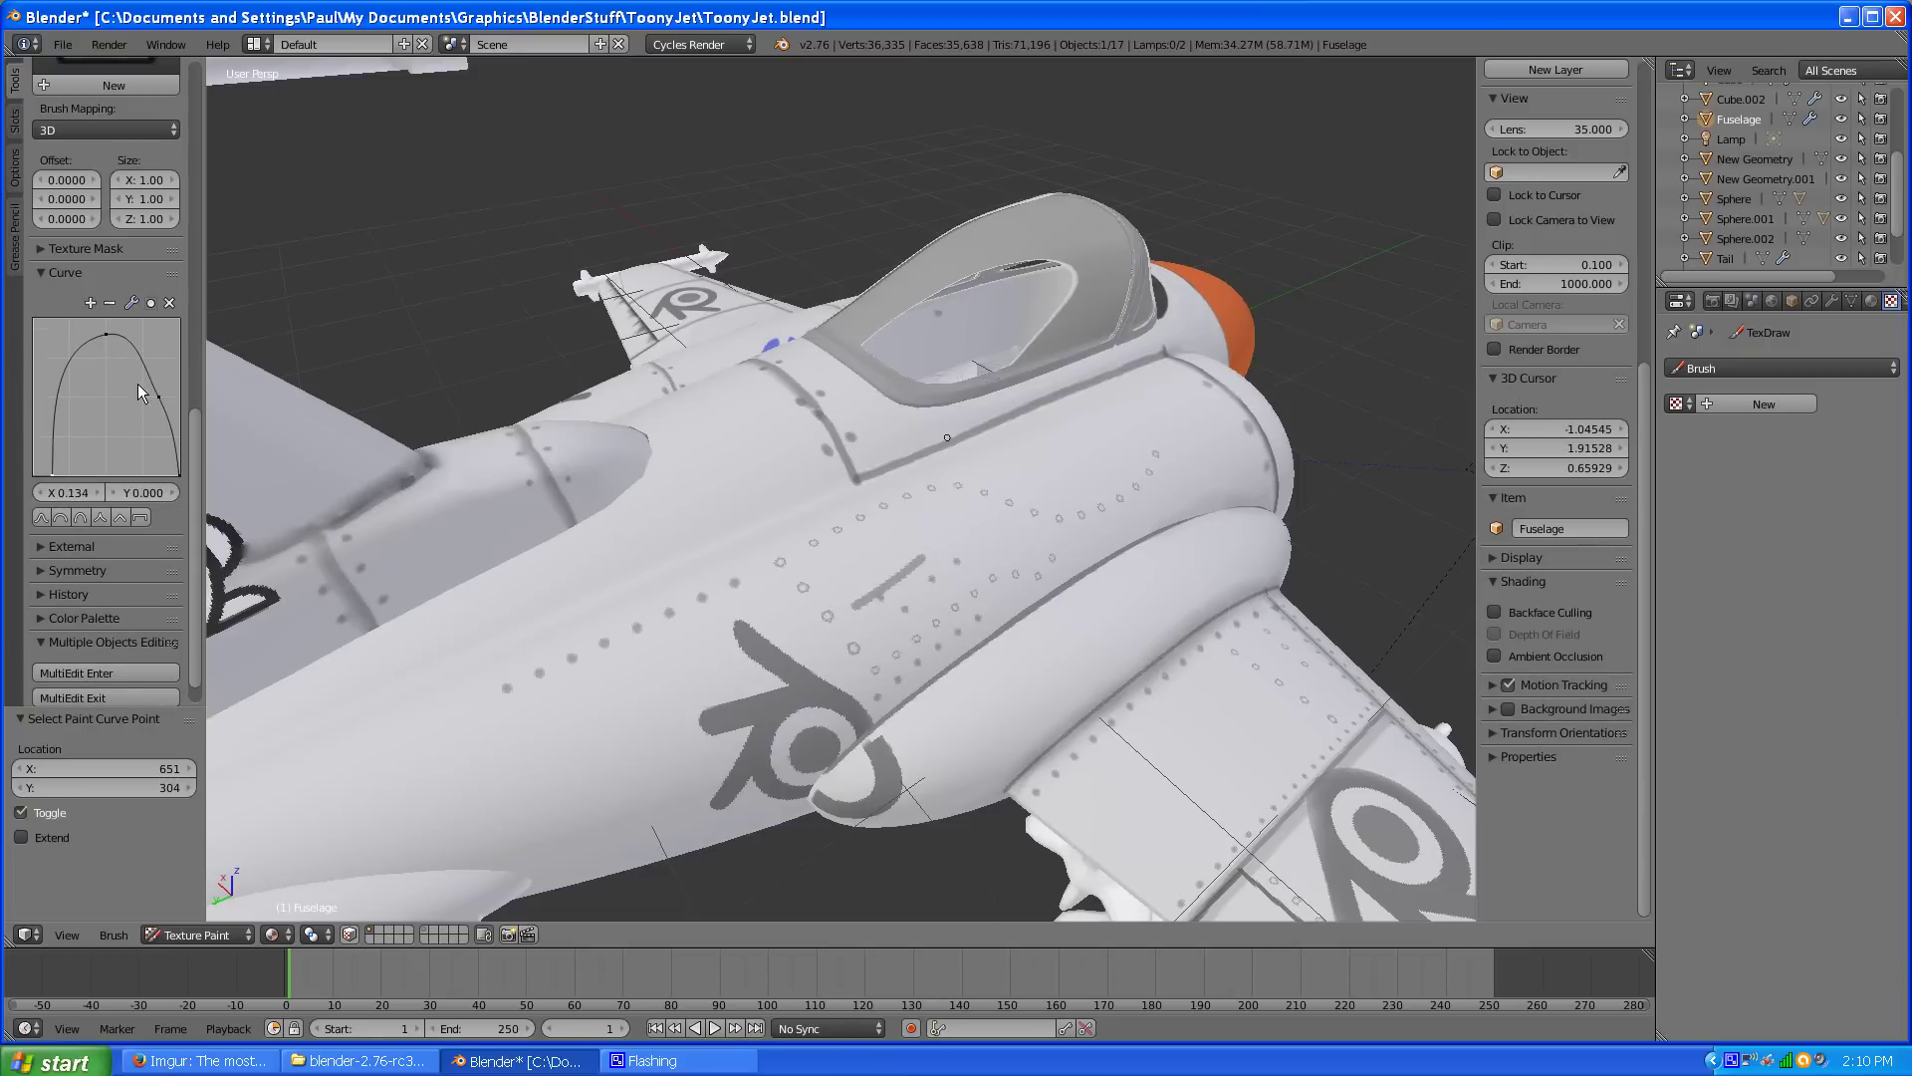
pyautogui.moveTo(103, 338); pyautogui.dragTo(147, 335)
pyautogui.moveTo(672, 665); pyautogui.dragTo(767, 602)
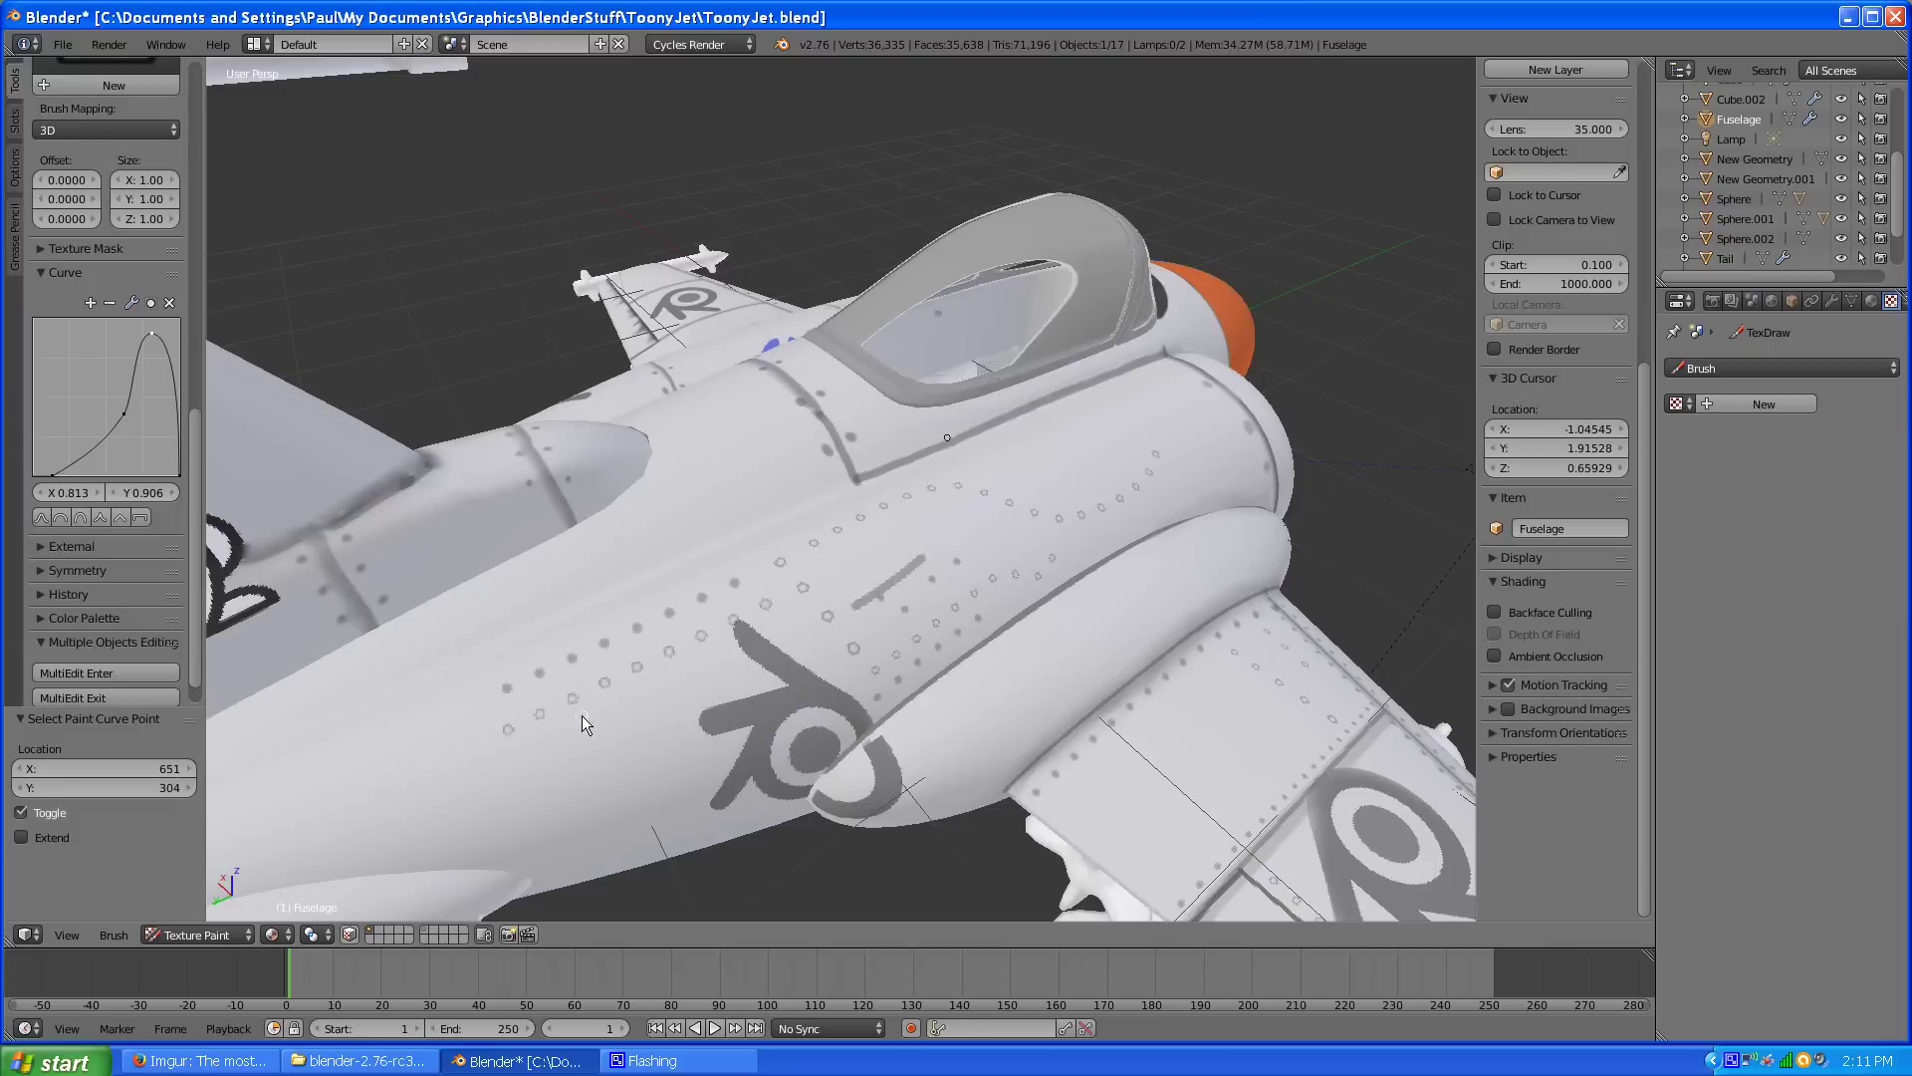
# Step: Paint a straight row of tiny rivets on the fuselage between the cockpit panel line and the curved rivet row
pyautogui.scroll(3, 594, 738)
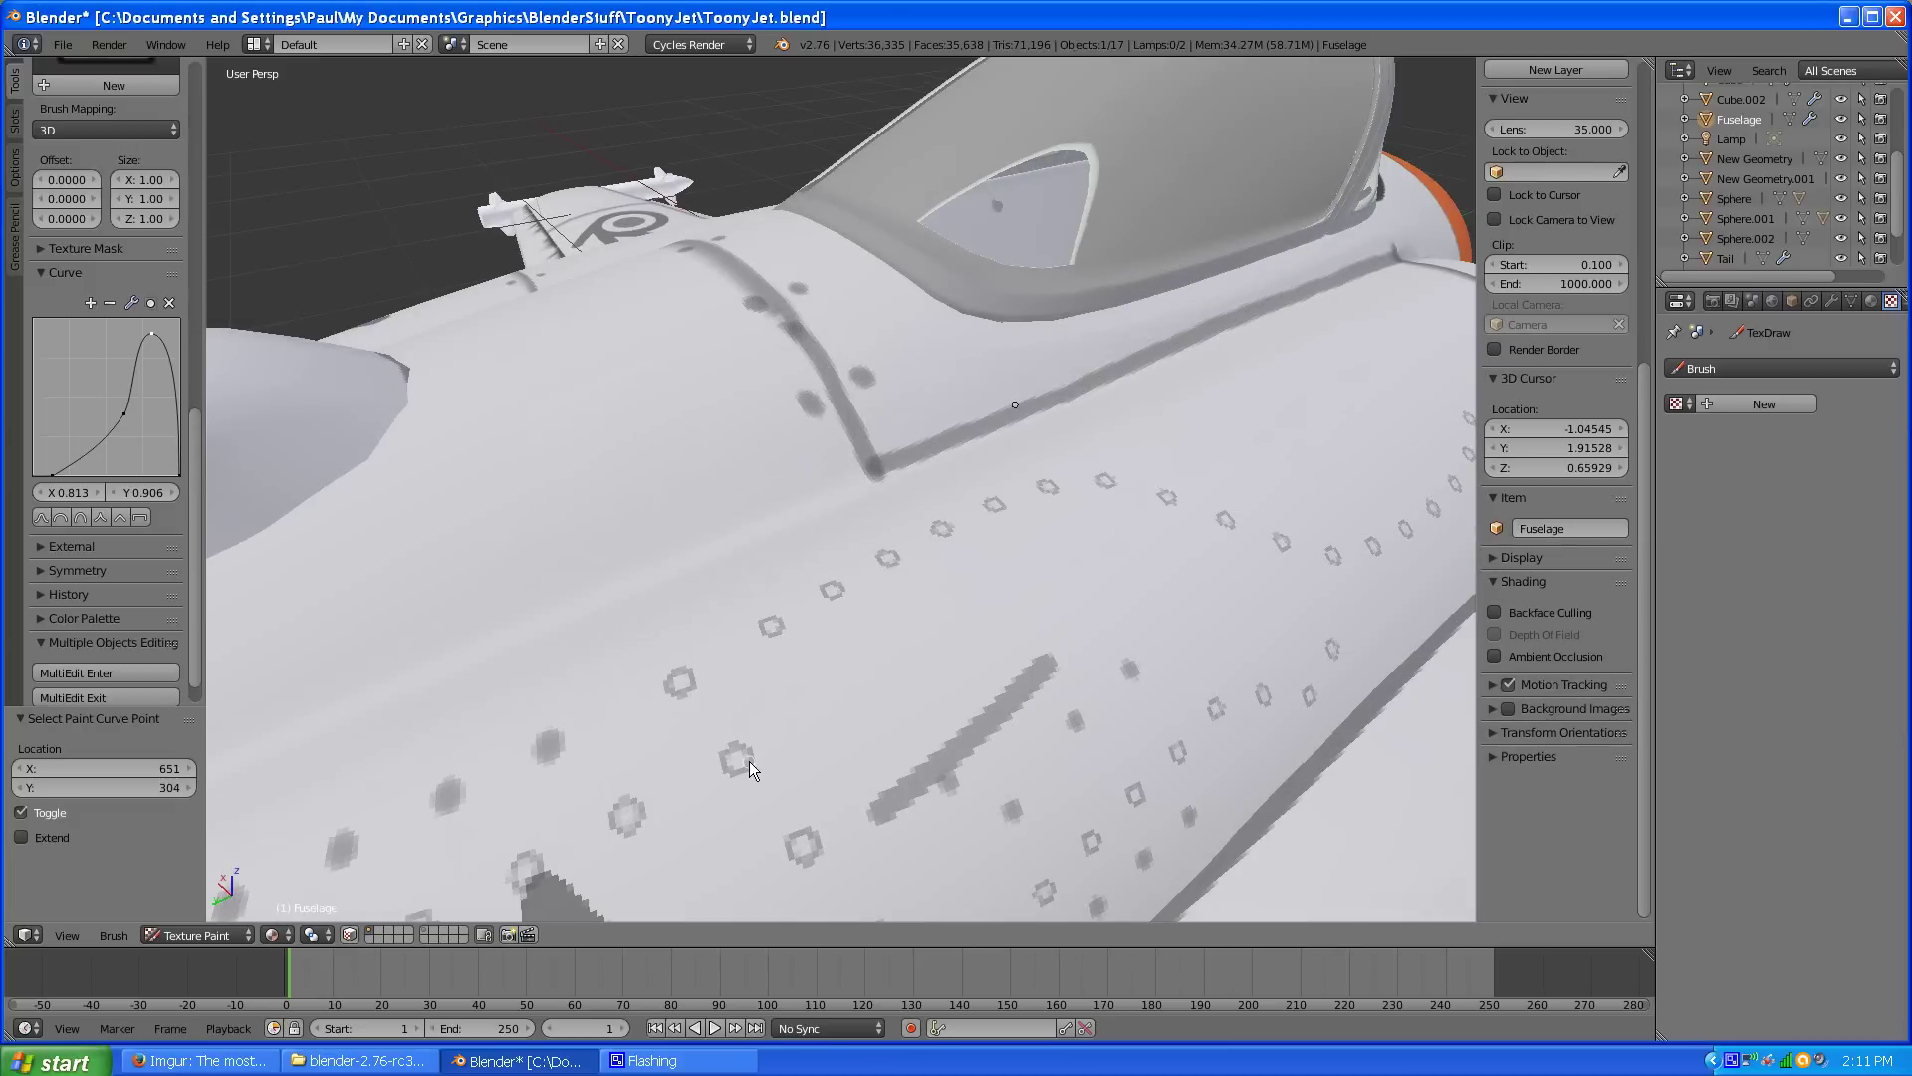
pyautogui.scroll(-9, 749, 761)
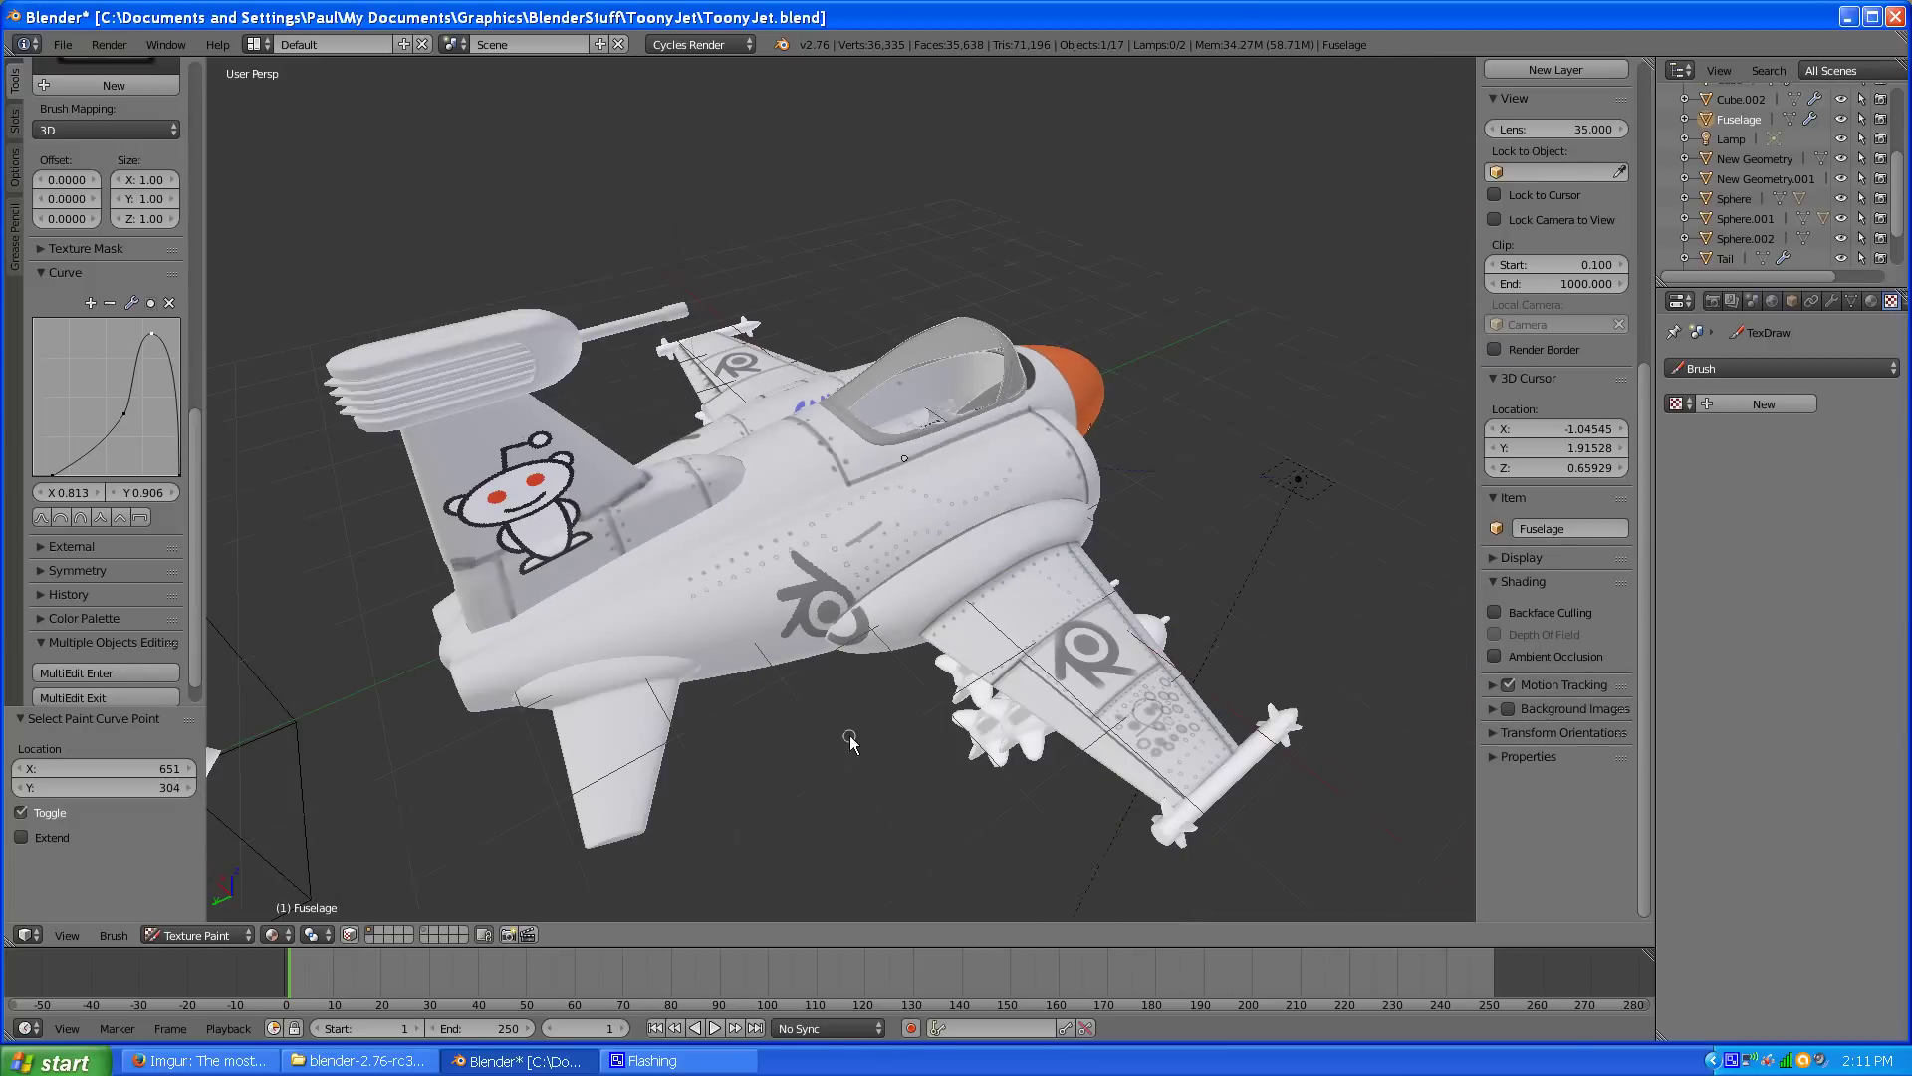
pyautogui.scroll(1, 951, 707)
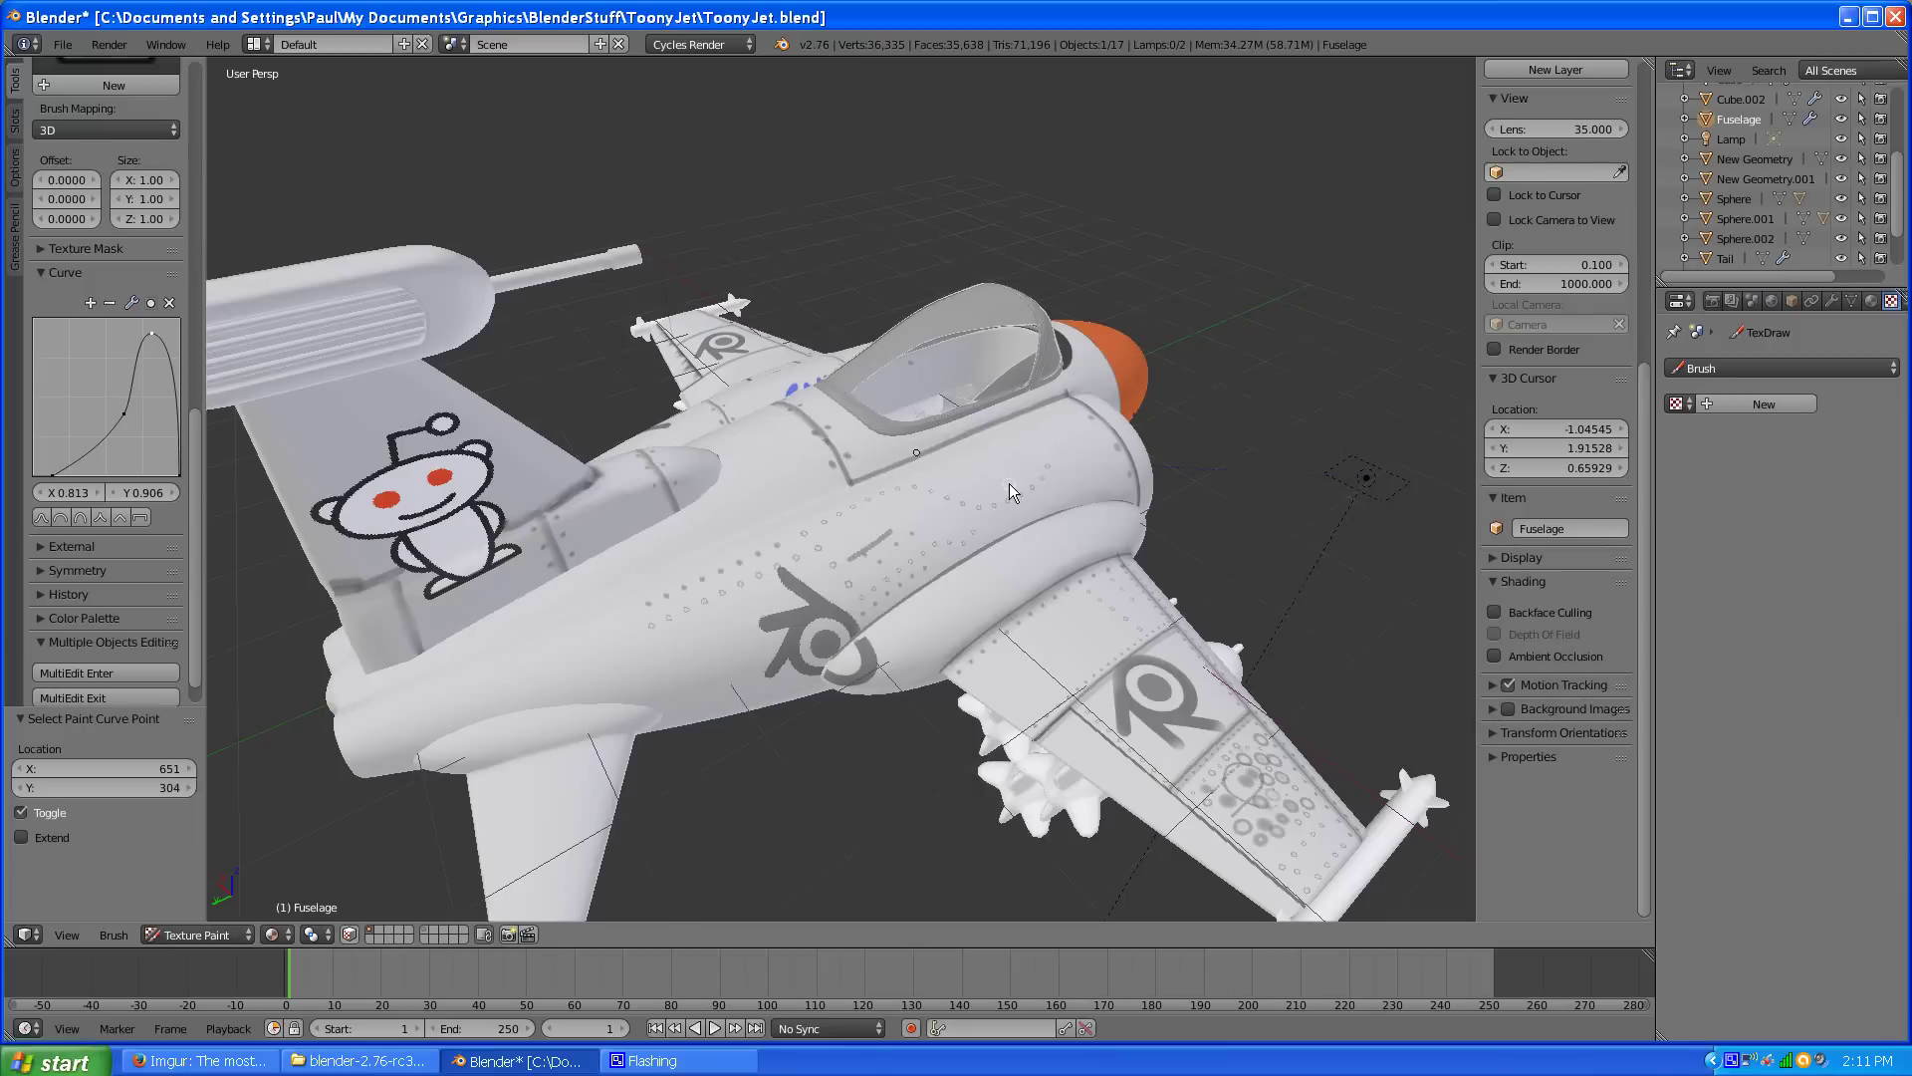
pyautogui.scroll(2, 1038, 484)
pyautogui.moveTo(1038, 486); pyautogui.dragTo(945, 557, button='middle')
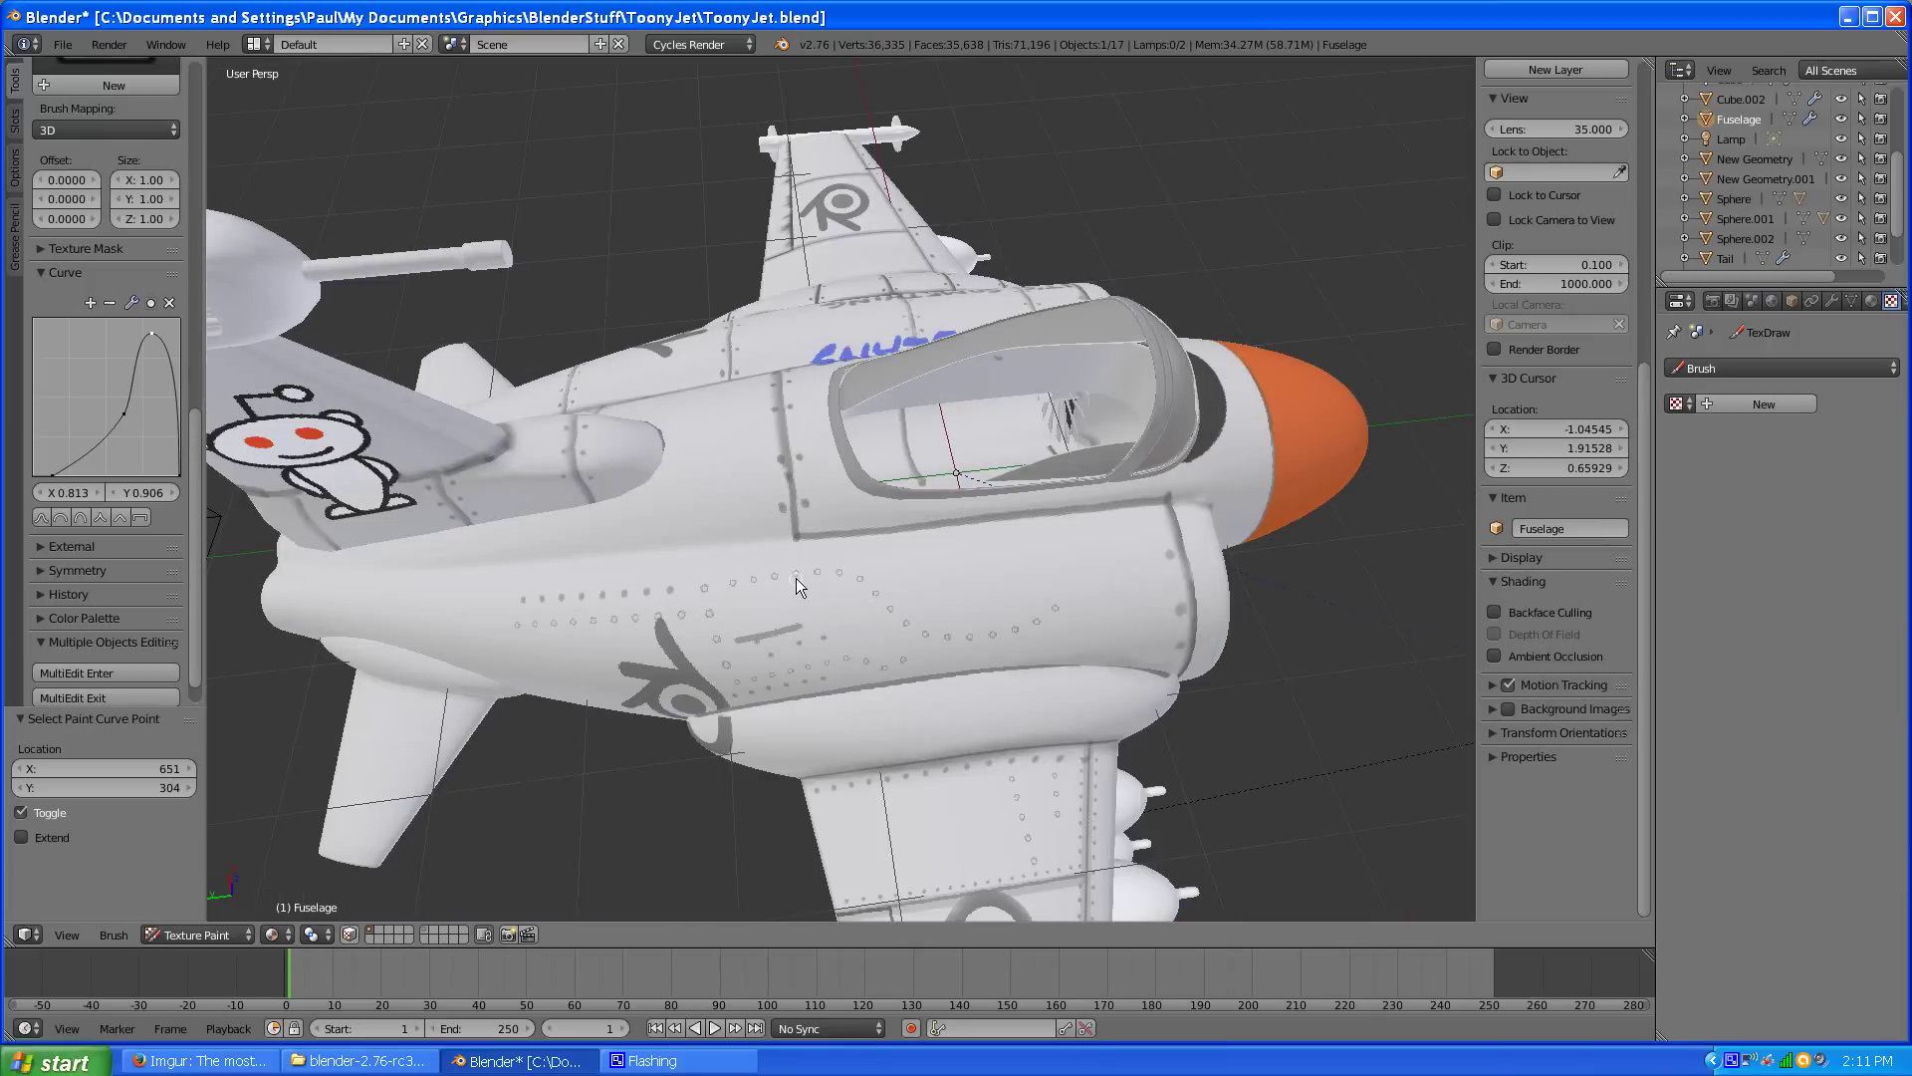
pyautogui.scroll(2, 797, 586)
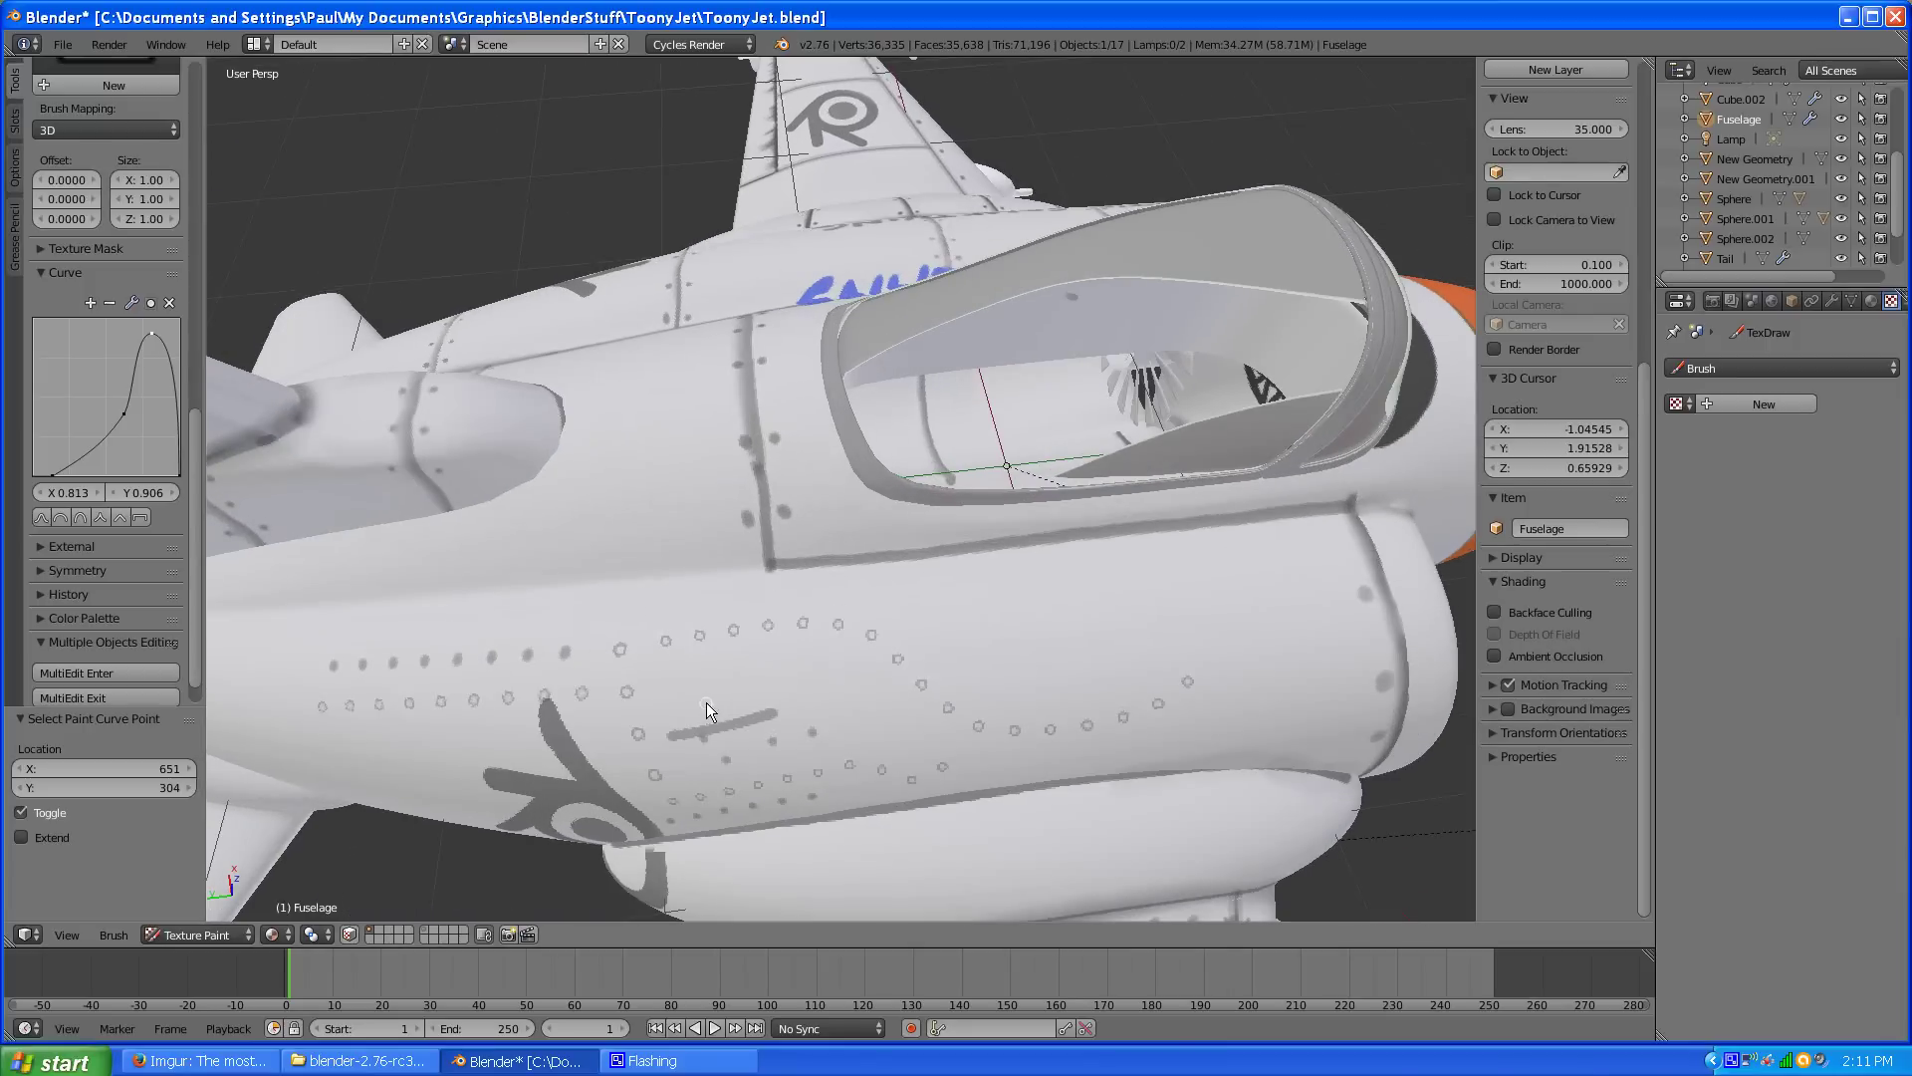
pyautogui.scroll(2, 709, 704)
pyautogui.moveTo(781, 753); pyautogui.dragTo(1182, 704)
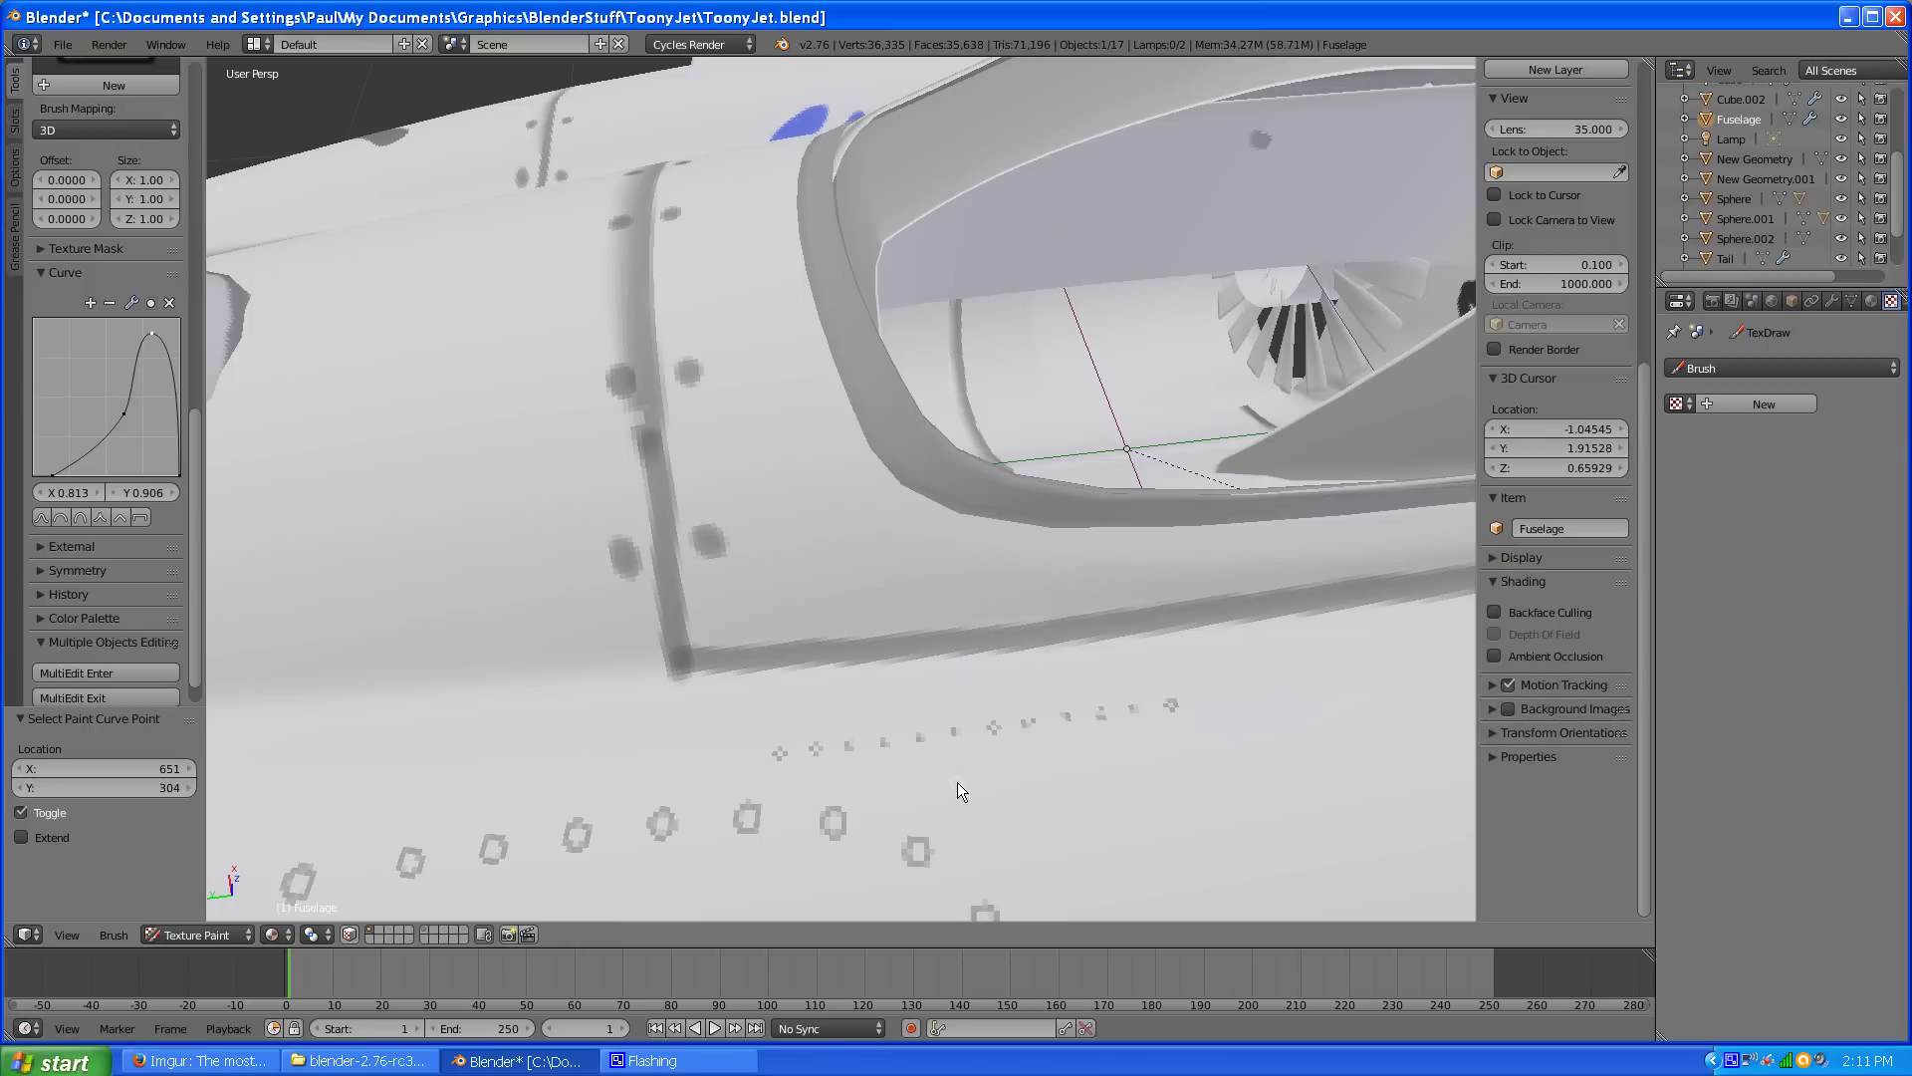
pyautogui.scroll(-5, 958, 781)
pyautogui.scroll(2, 725, 611)
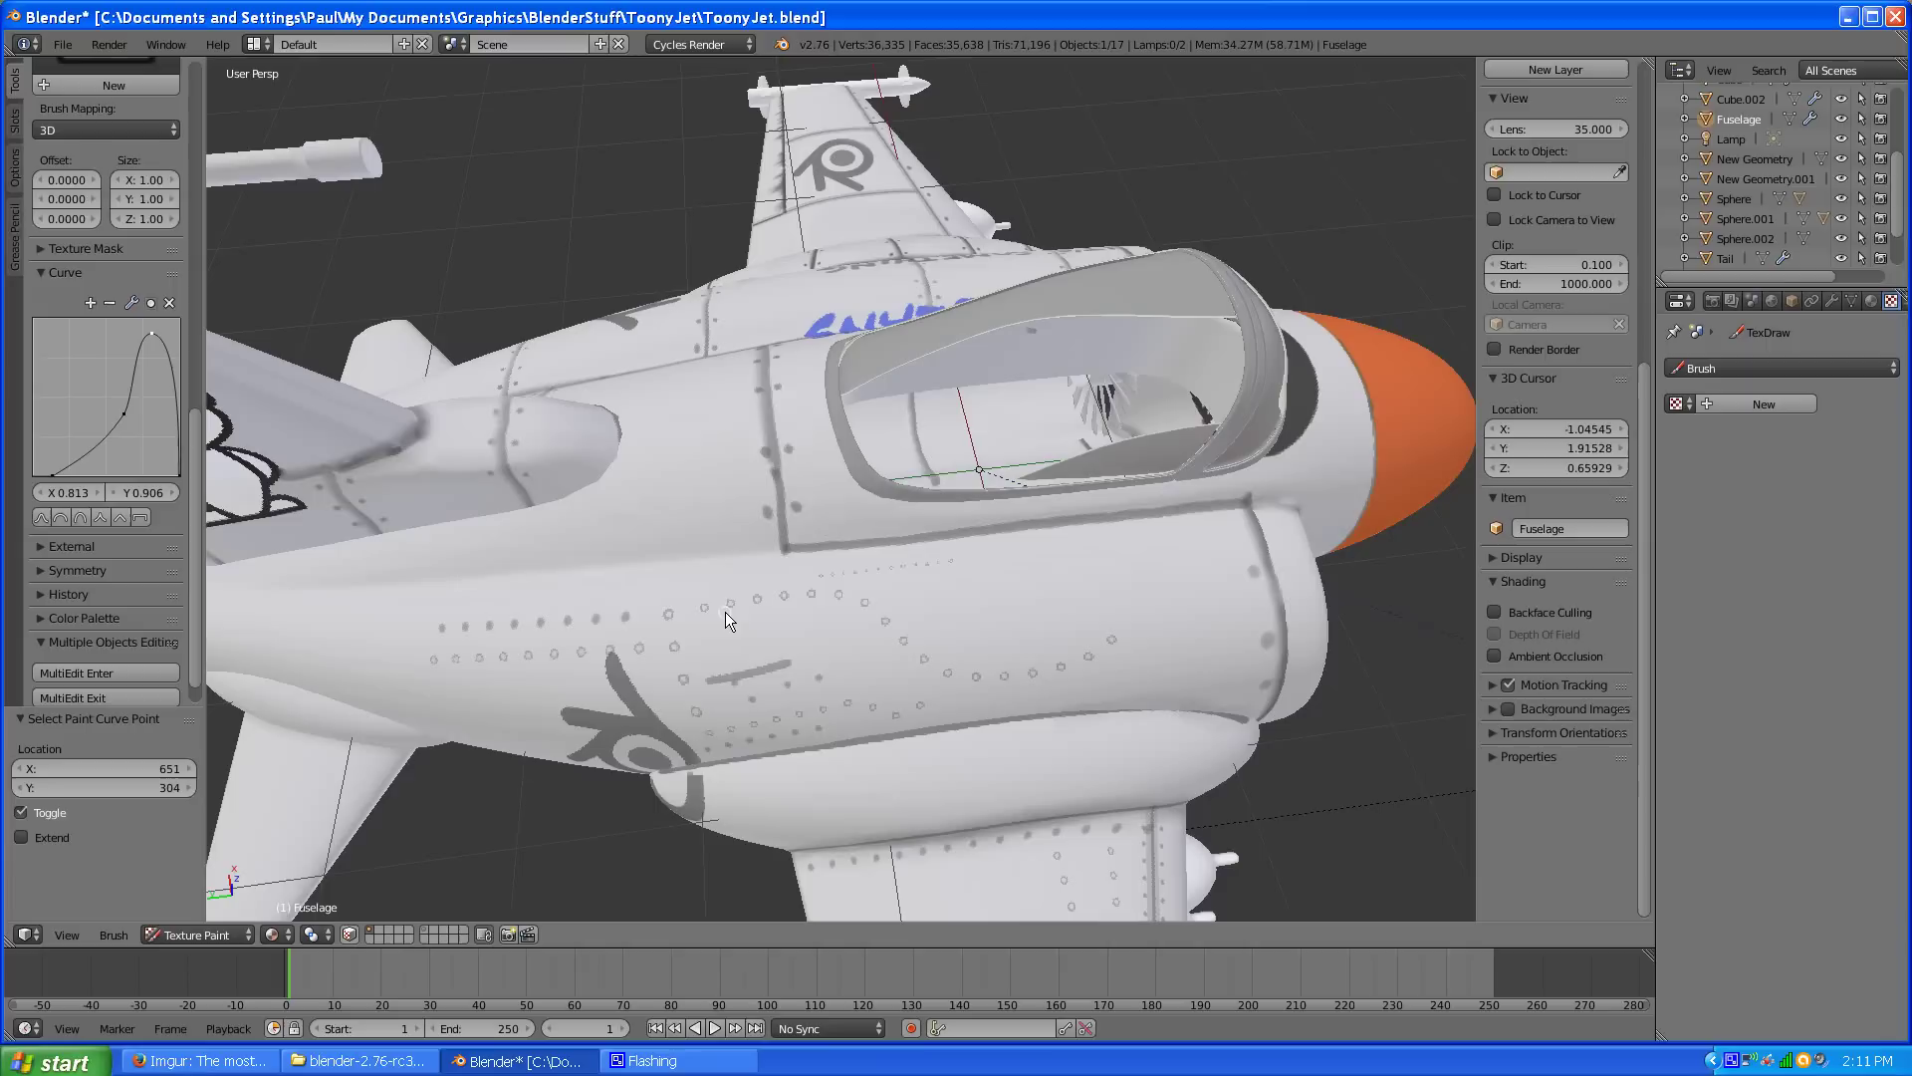
# Step: Set the stroke method to Curve and paint ring-shaped rivets along a three-point curve on the fuselage behind the Blender logo
pyautogui.scroll(2, 62, 207)
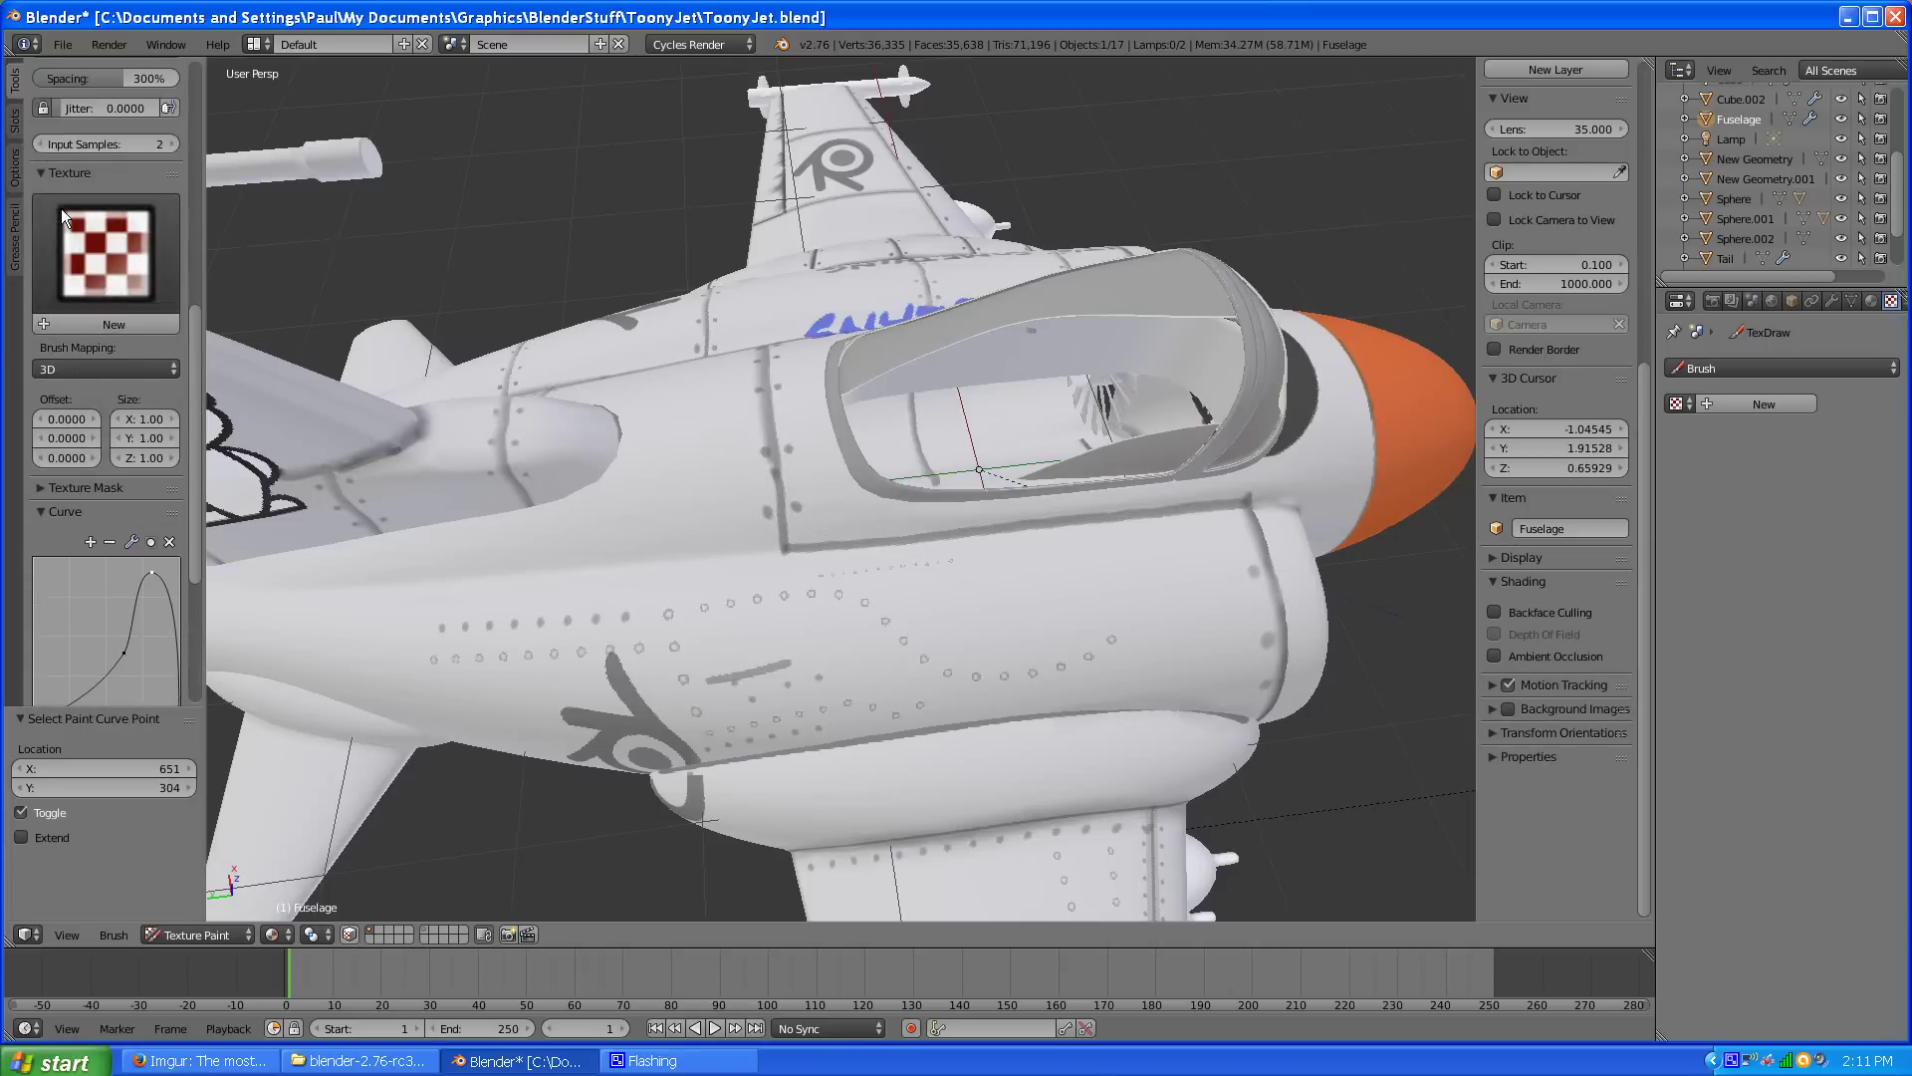
pyautogui.moveTo(837, 667); pyautogui.dragTo(871, 579, button='middle')
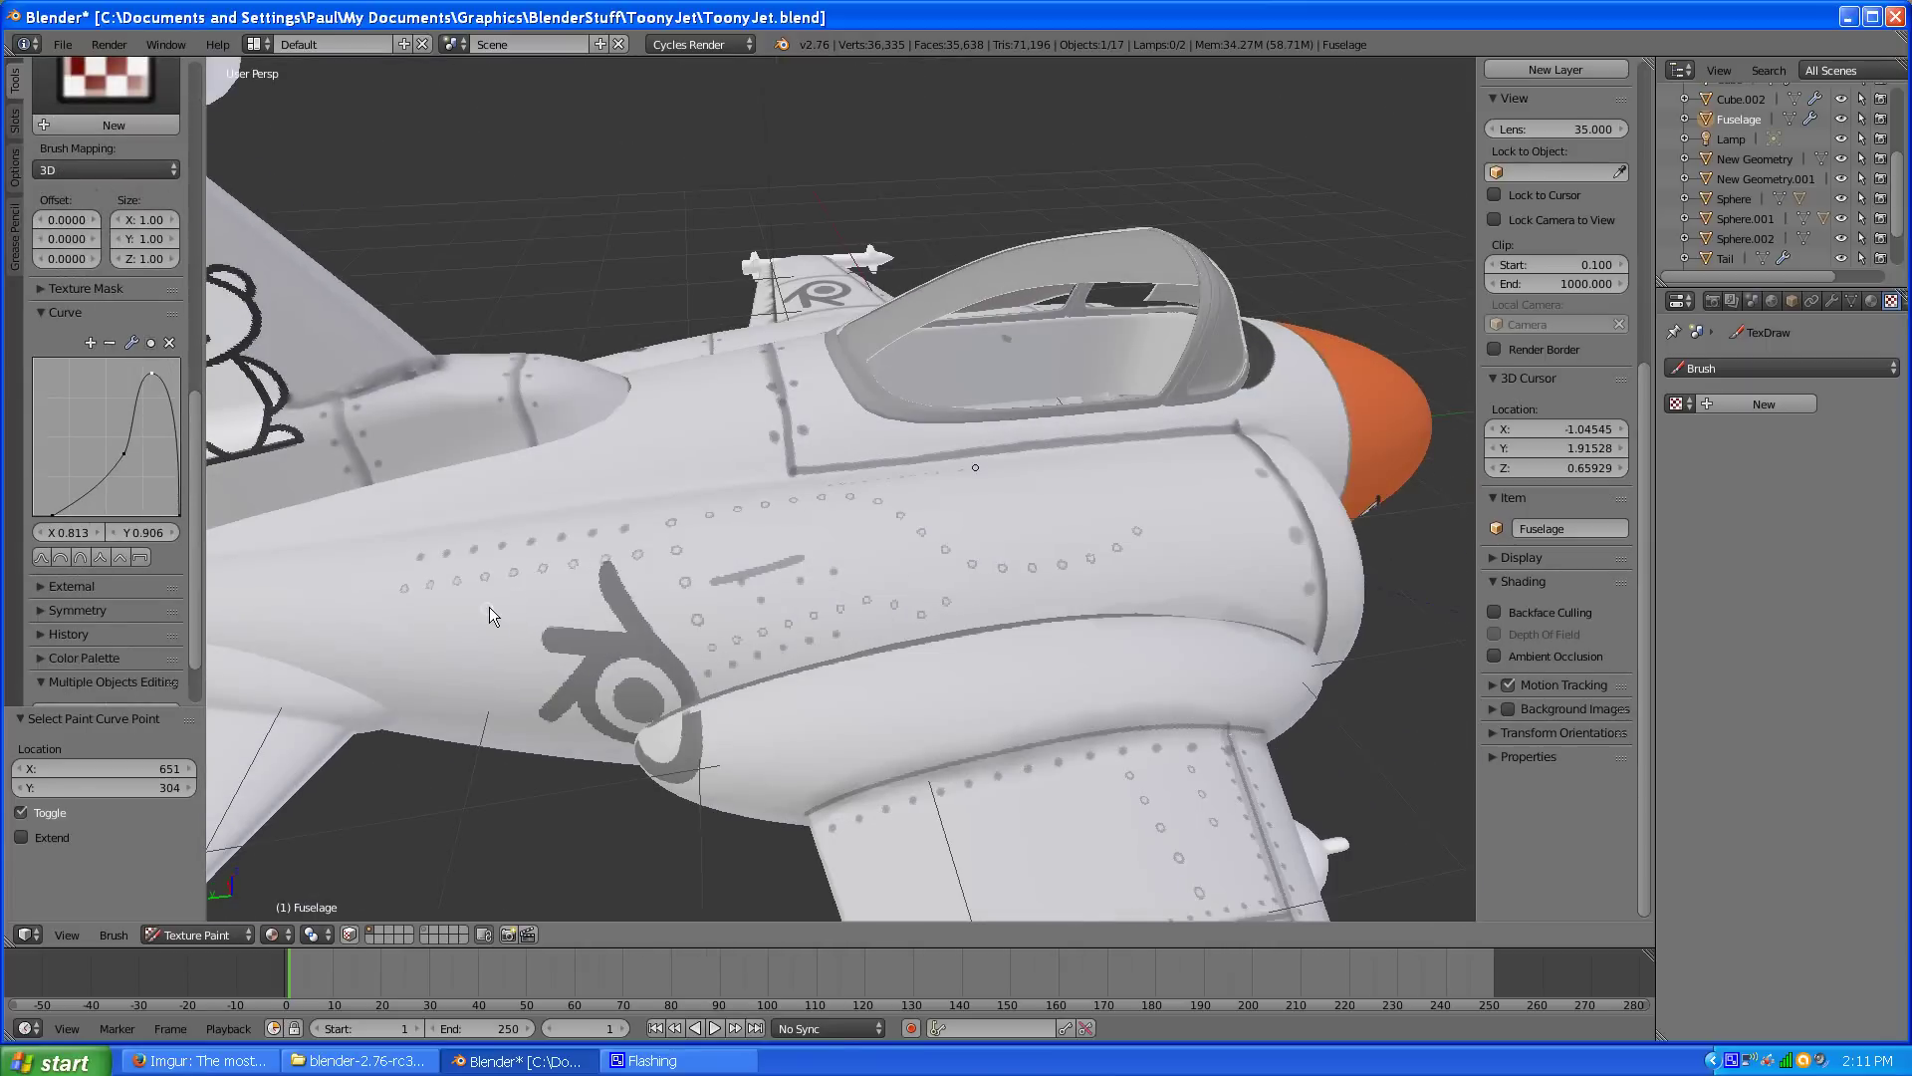
pyautogui.moveTo(488, 607); pyautogui.dragTo(393, 487, button='middle')
pyautogui.scroll(15, 68, 209)
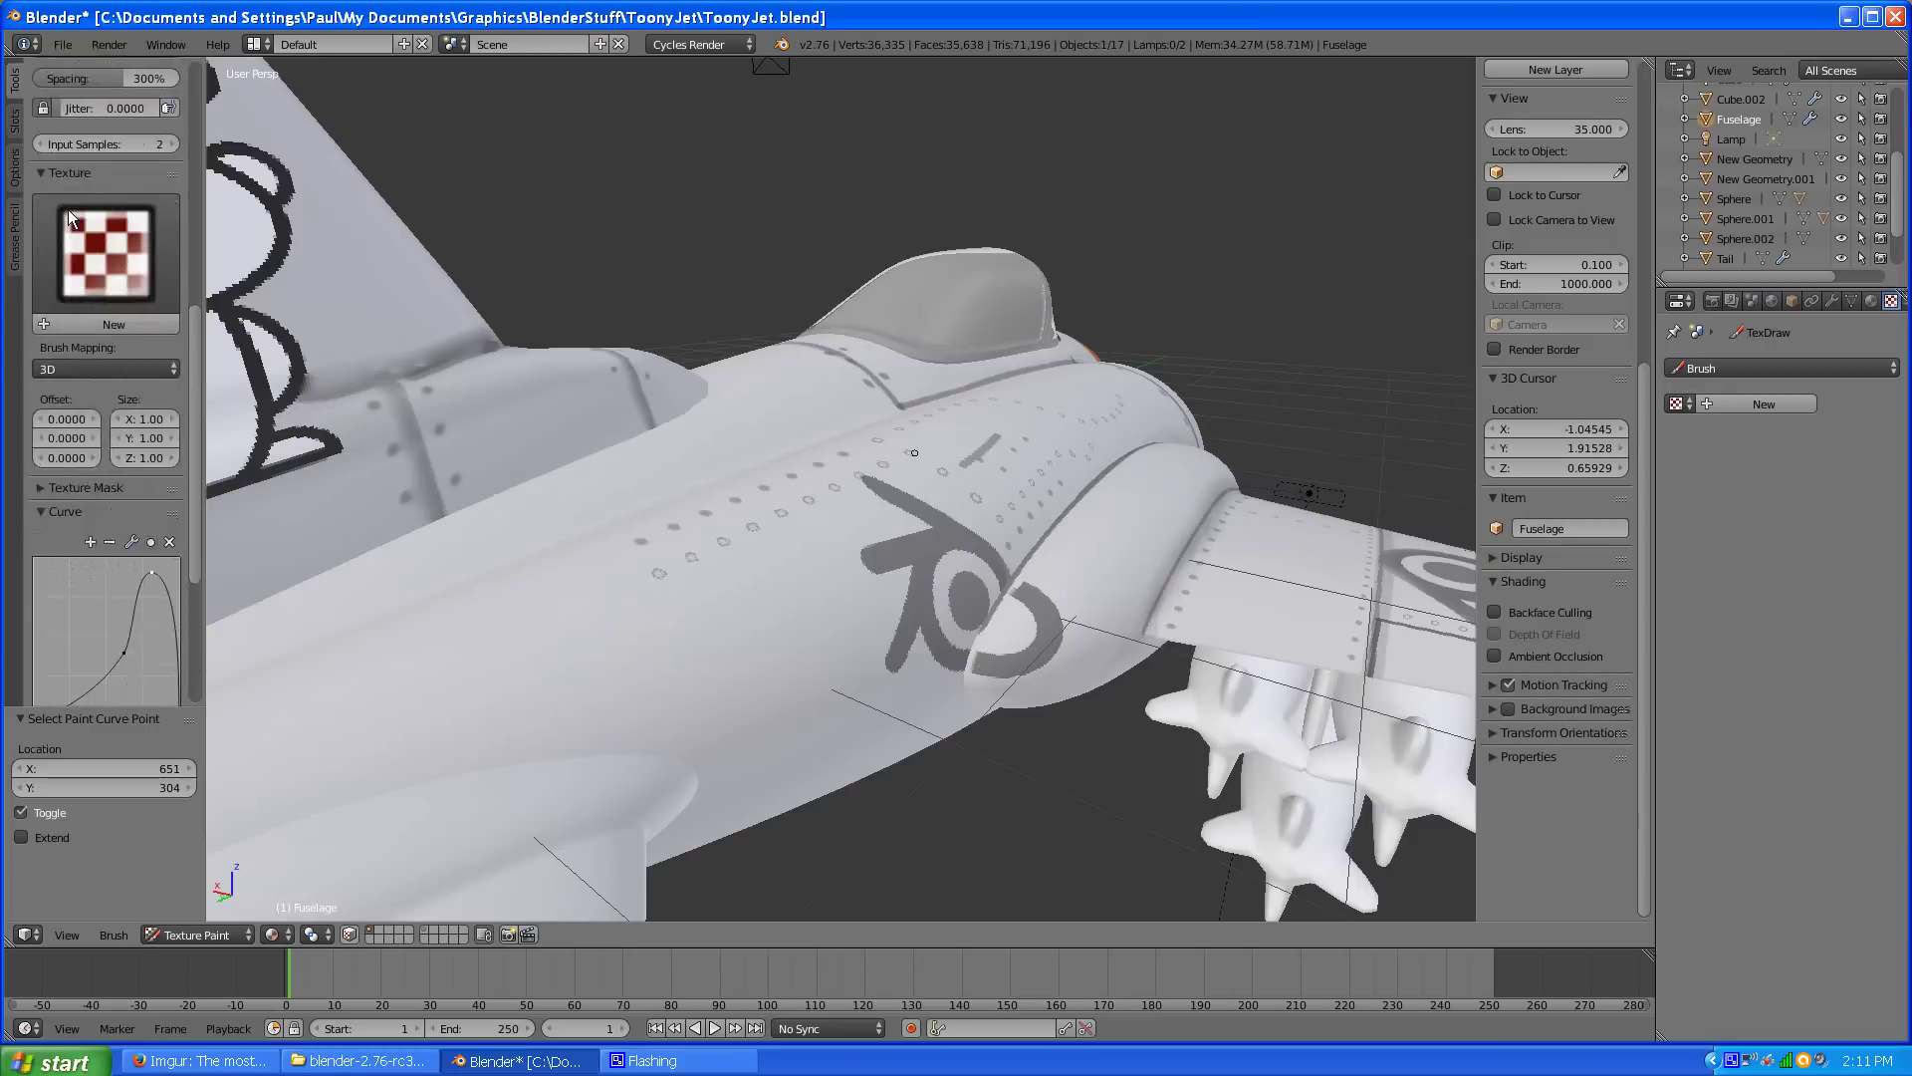
pyautogui.click(100, 524)
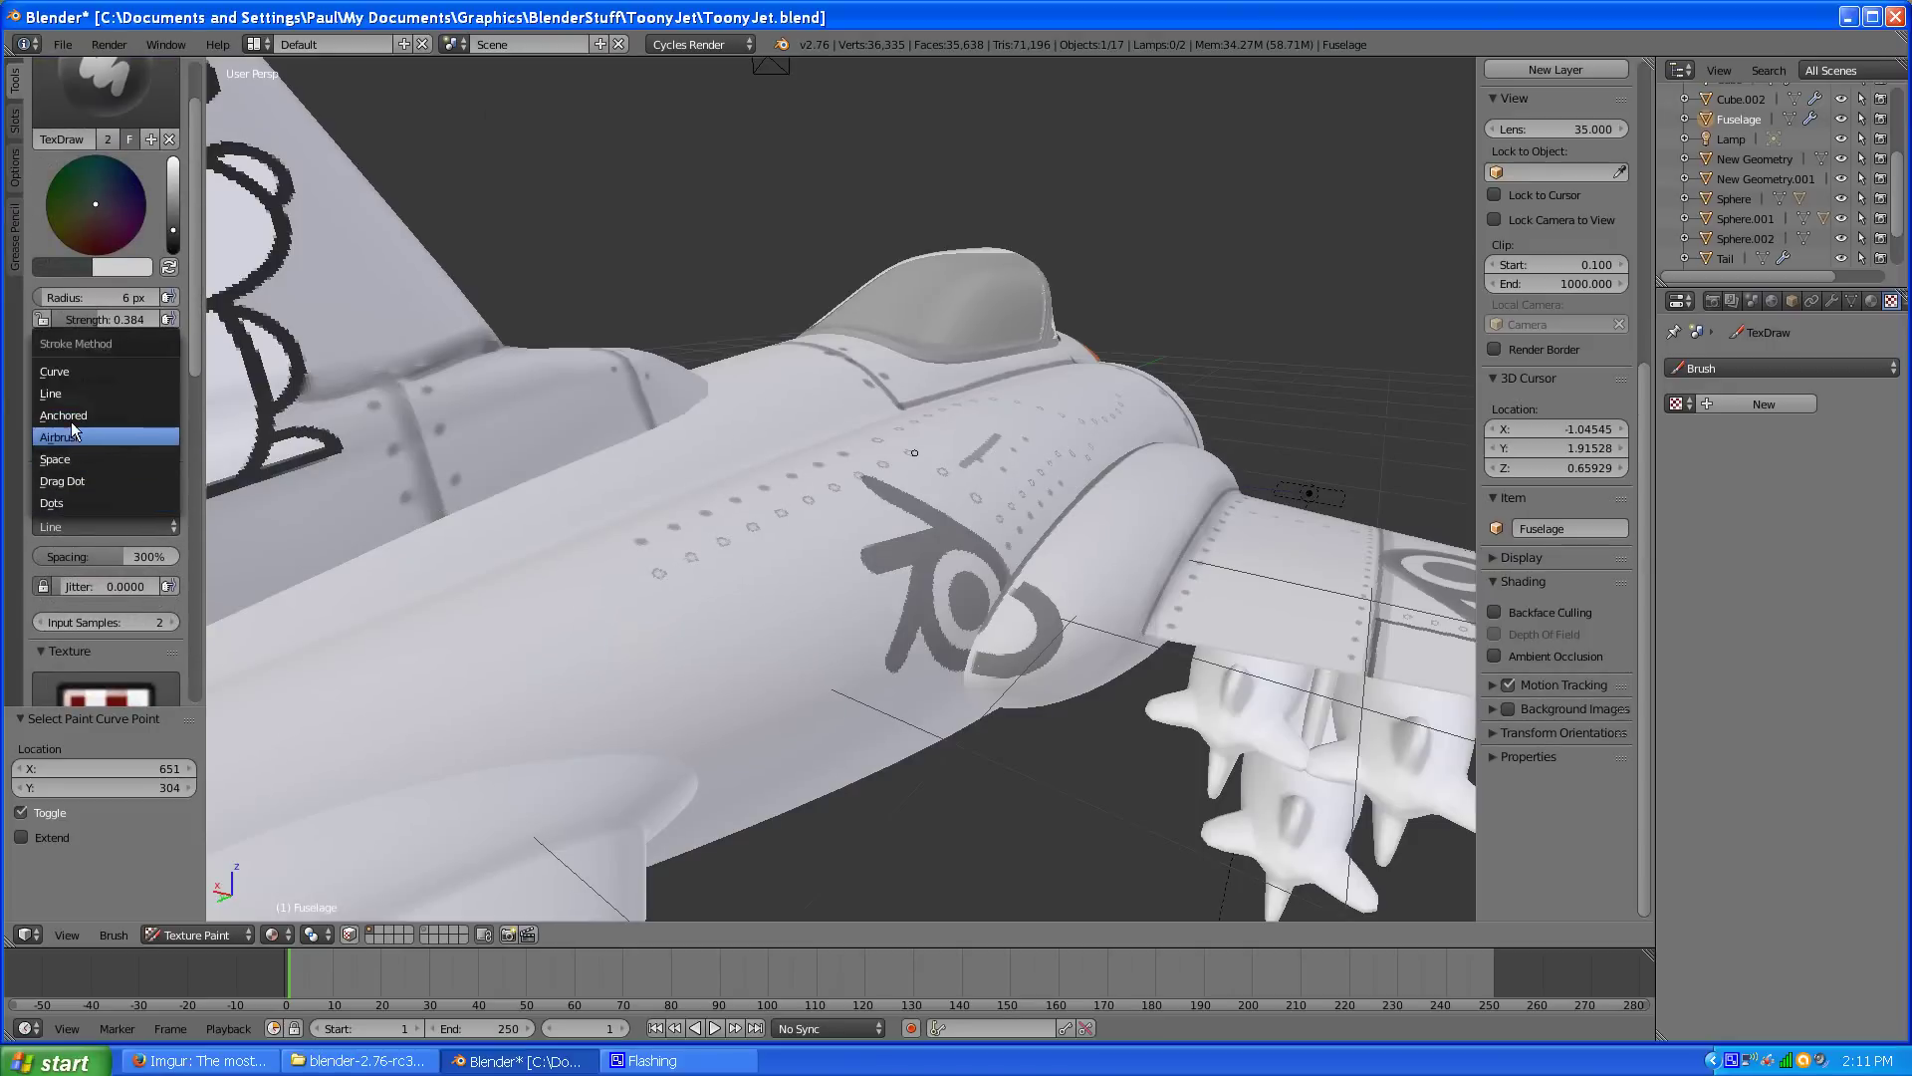
pyautogui.click(60, 371)
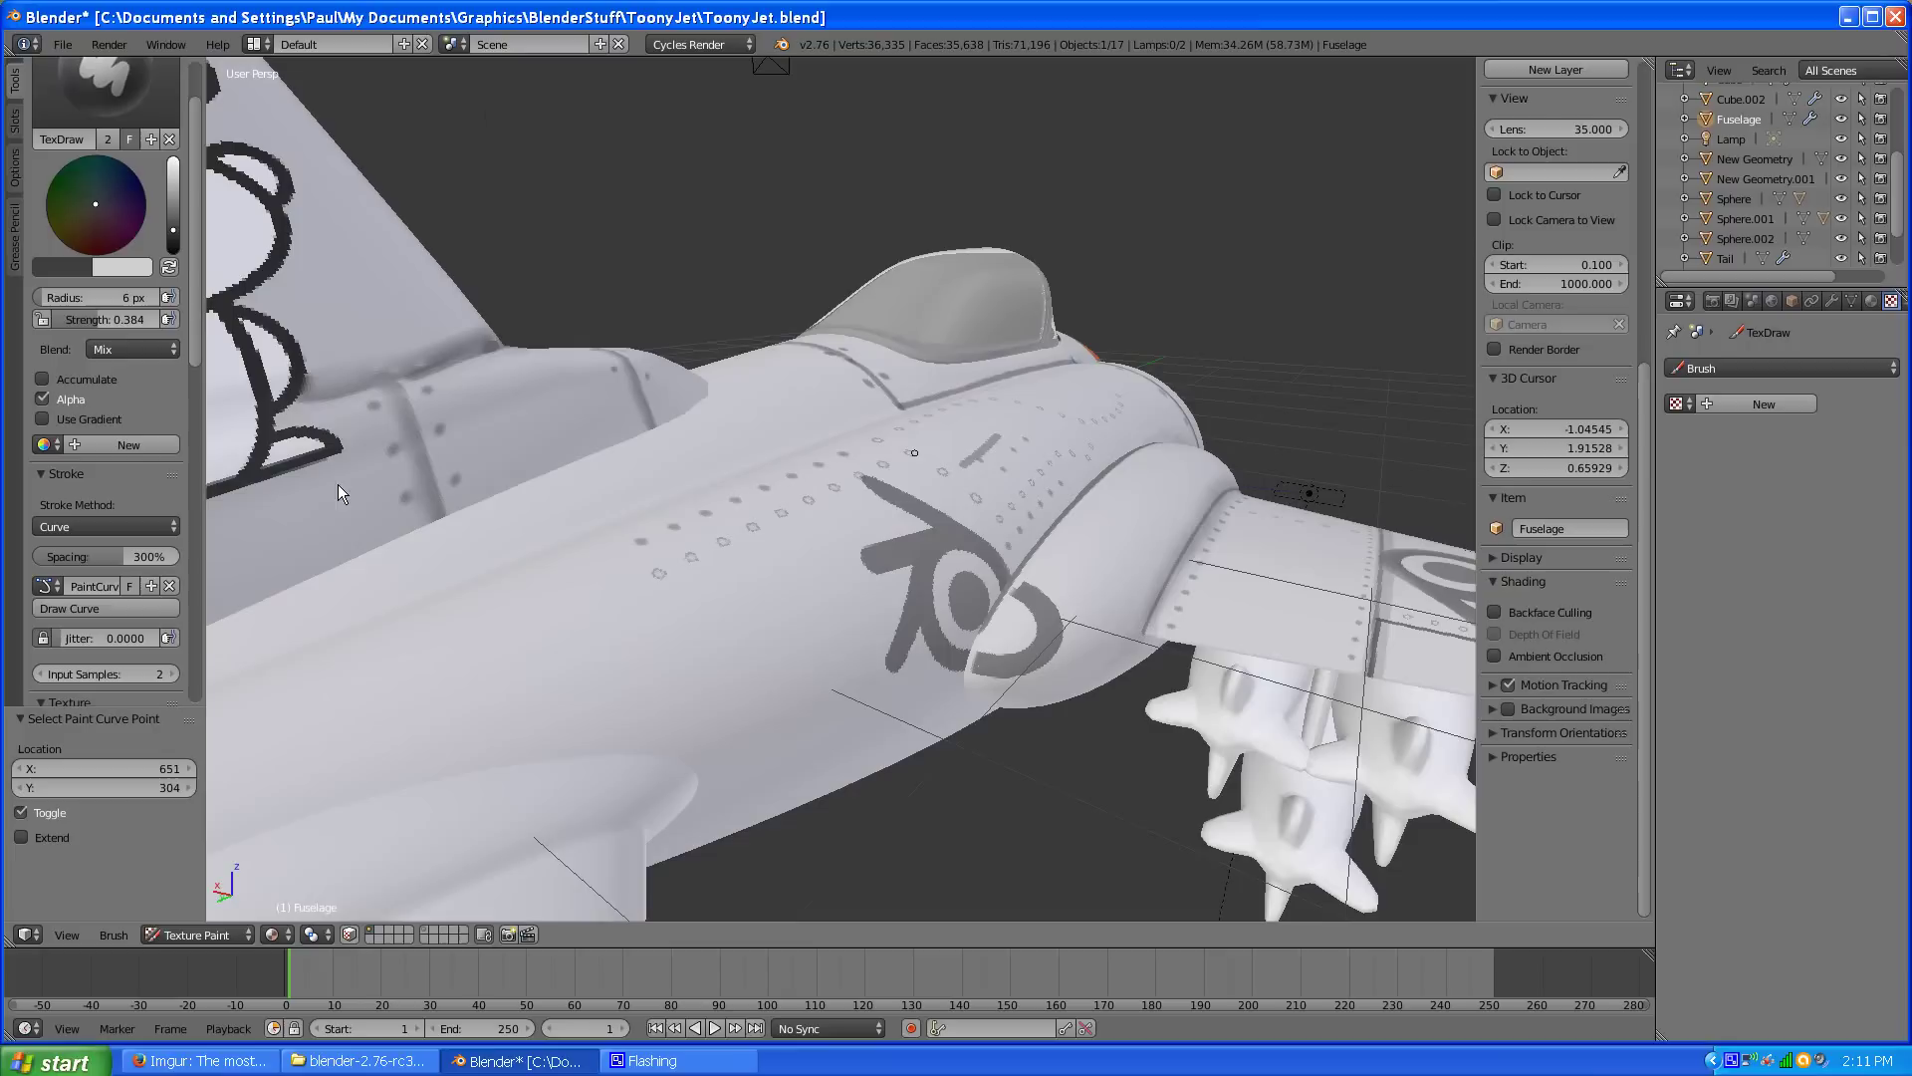
pyautogui.keyDown('ctrl'); pyautogui.moveTo(539, 662); pyautogui.dragTo(597, 663); pyautogui.keyUp('ctrl')
pyautogui.keyDown('ctrl'); pyautogui.moveTo(732, 680); pyautogui.dragTo(778, 640); pyautogui.keyUp('ctrl')
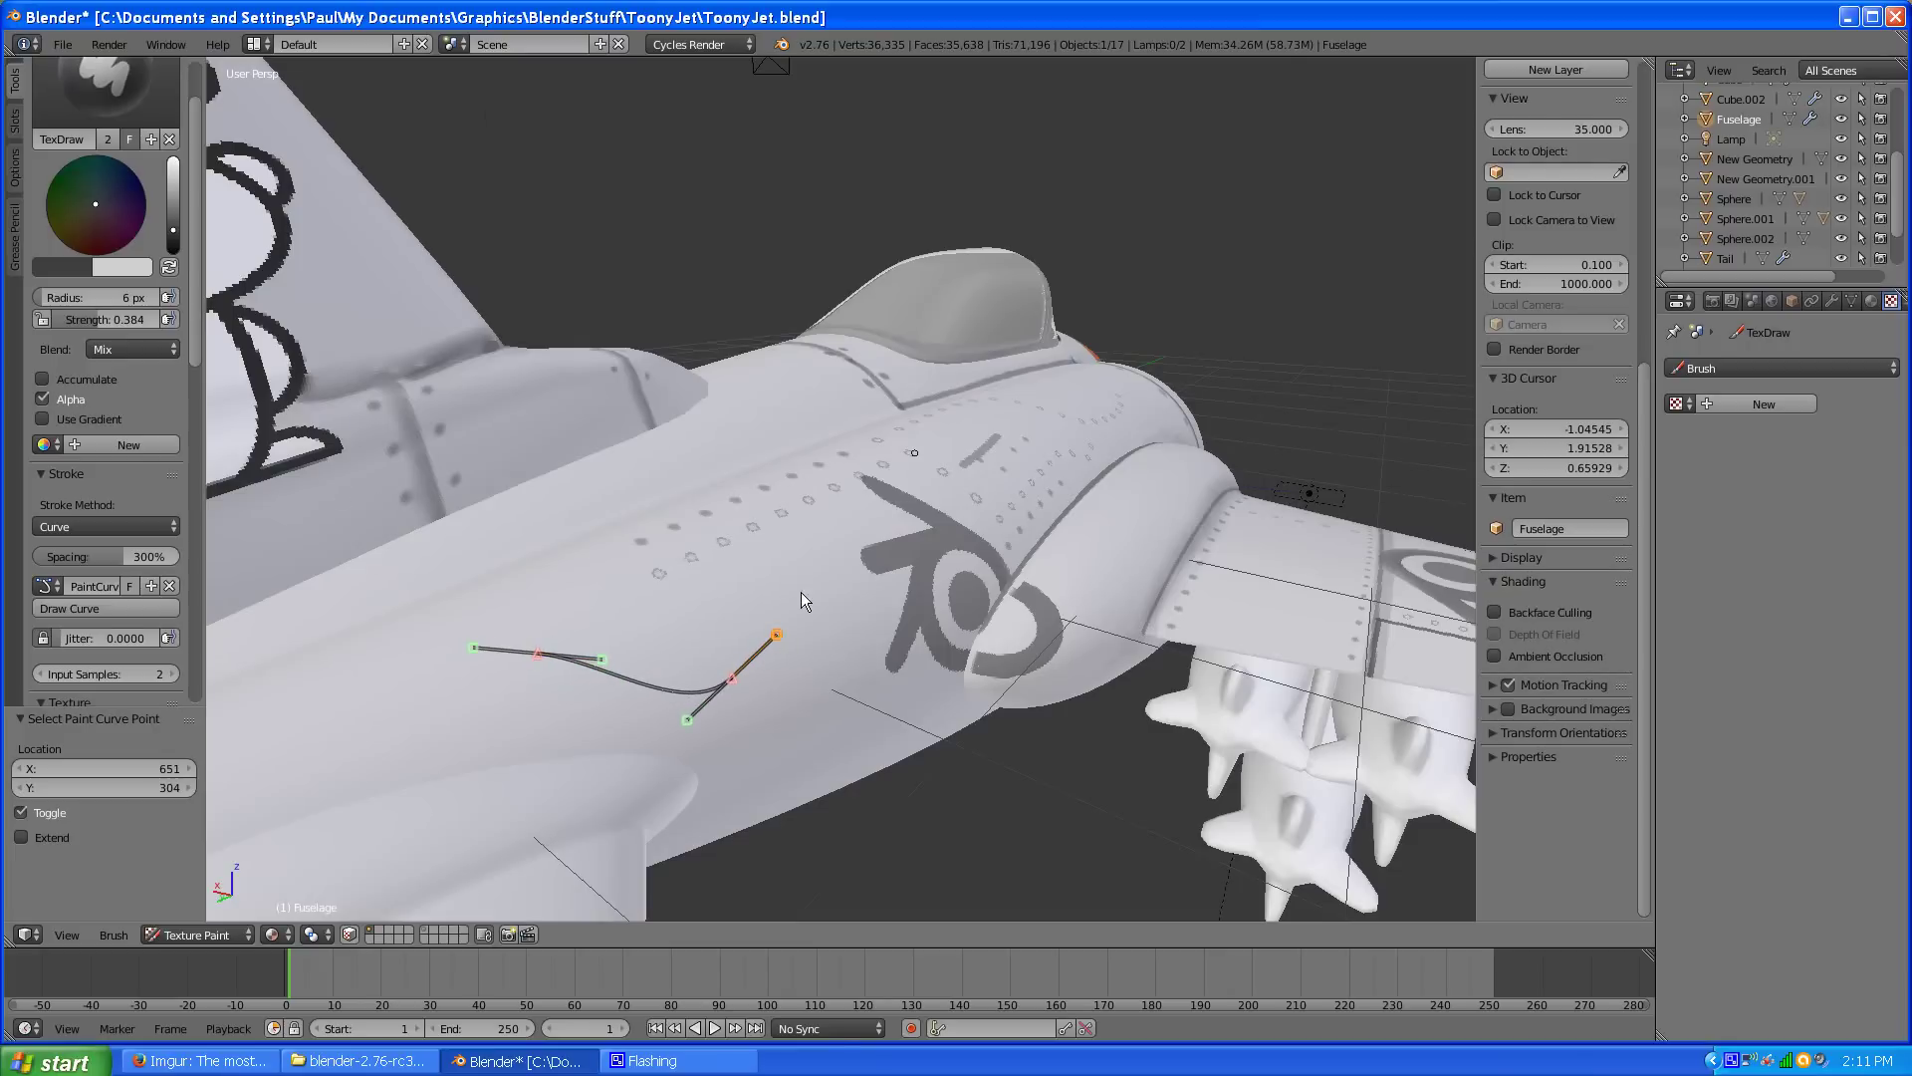
pyautogui.keyDown('ctrl'); pyautogui.moveTo(808, 570); pyautogui.dragTo(803, 525); pyautogui.keyUp('ctrl')
pyautogui.press('Return')
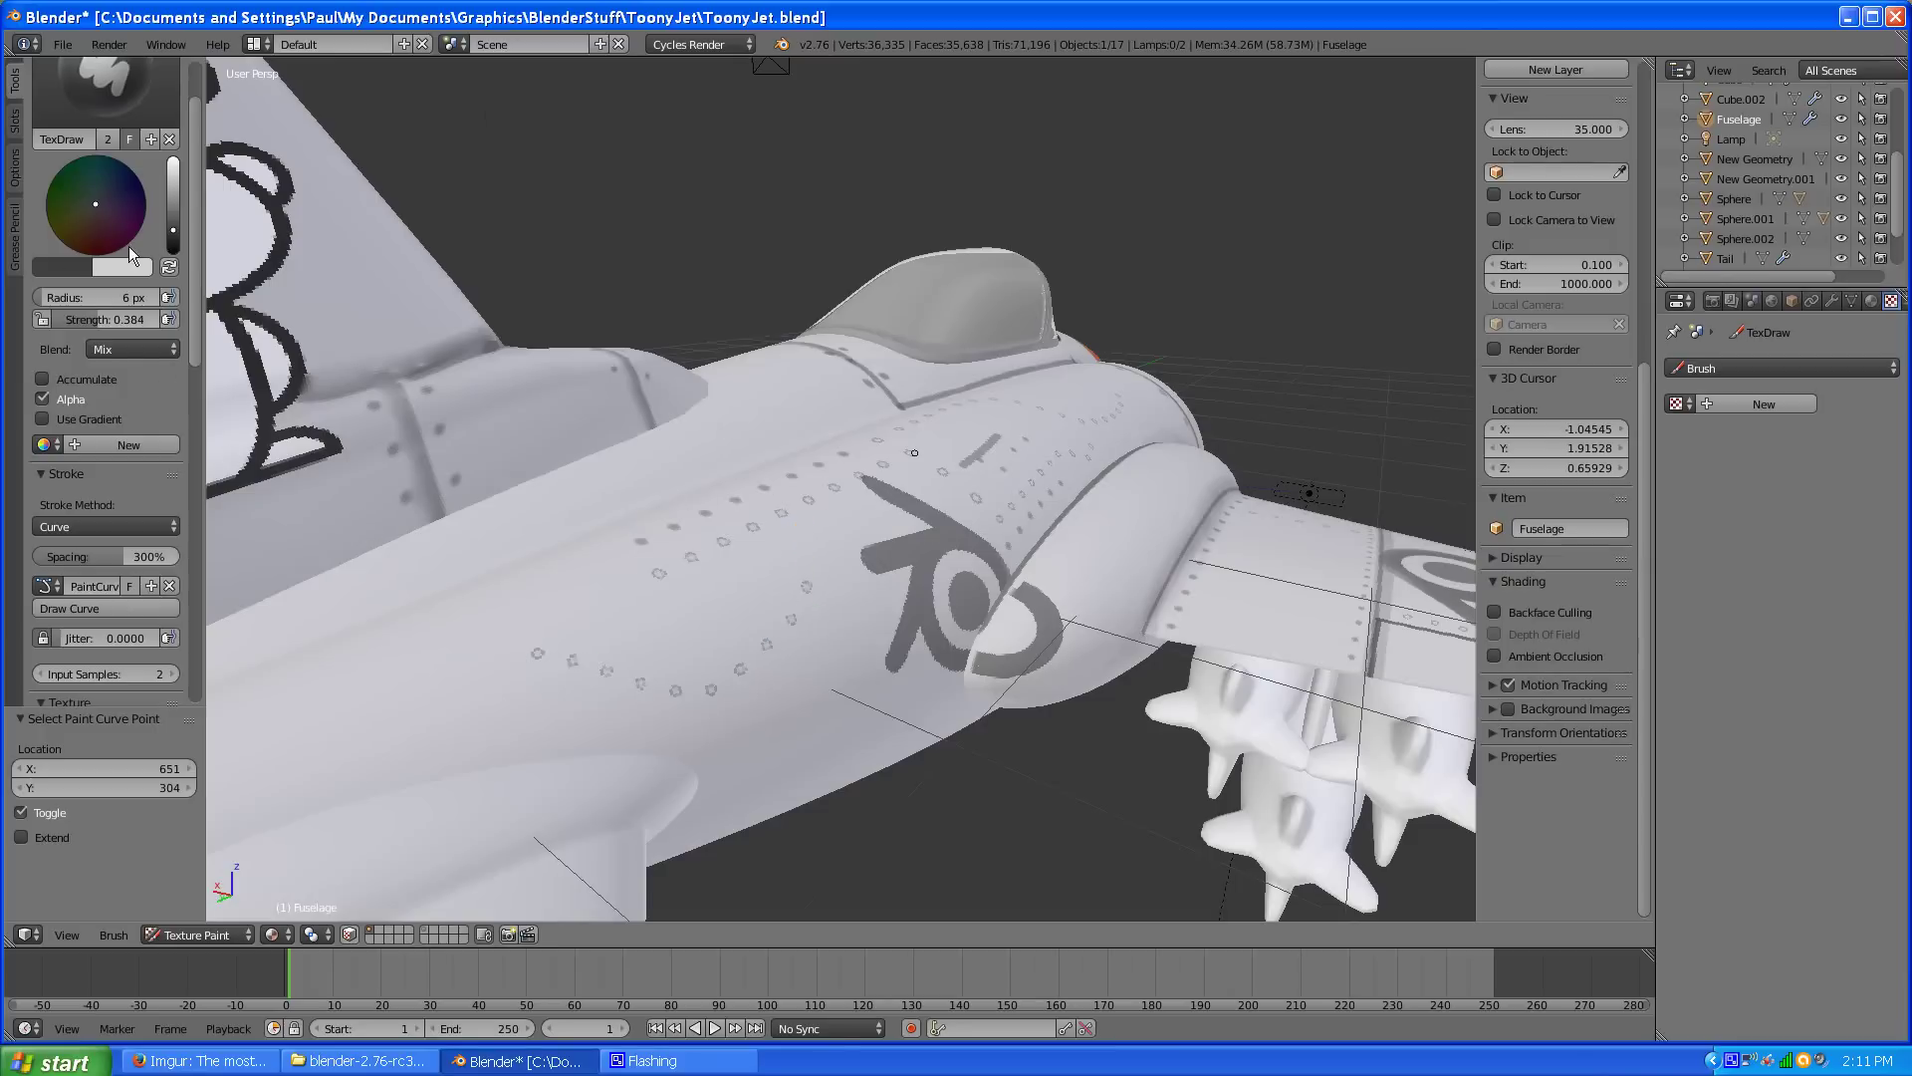
# Step: Delete all points of the paint curve
pyautogui.moveTo(696, 618); pyautogui.dragTo(643, 625, button='middle')
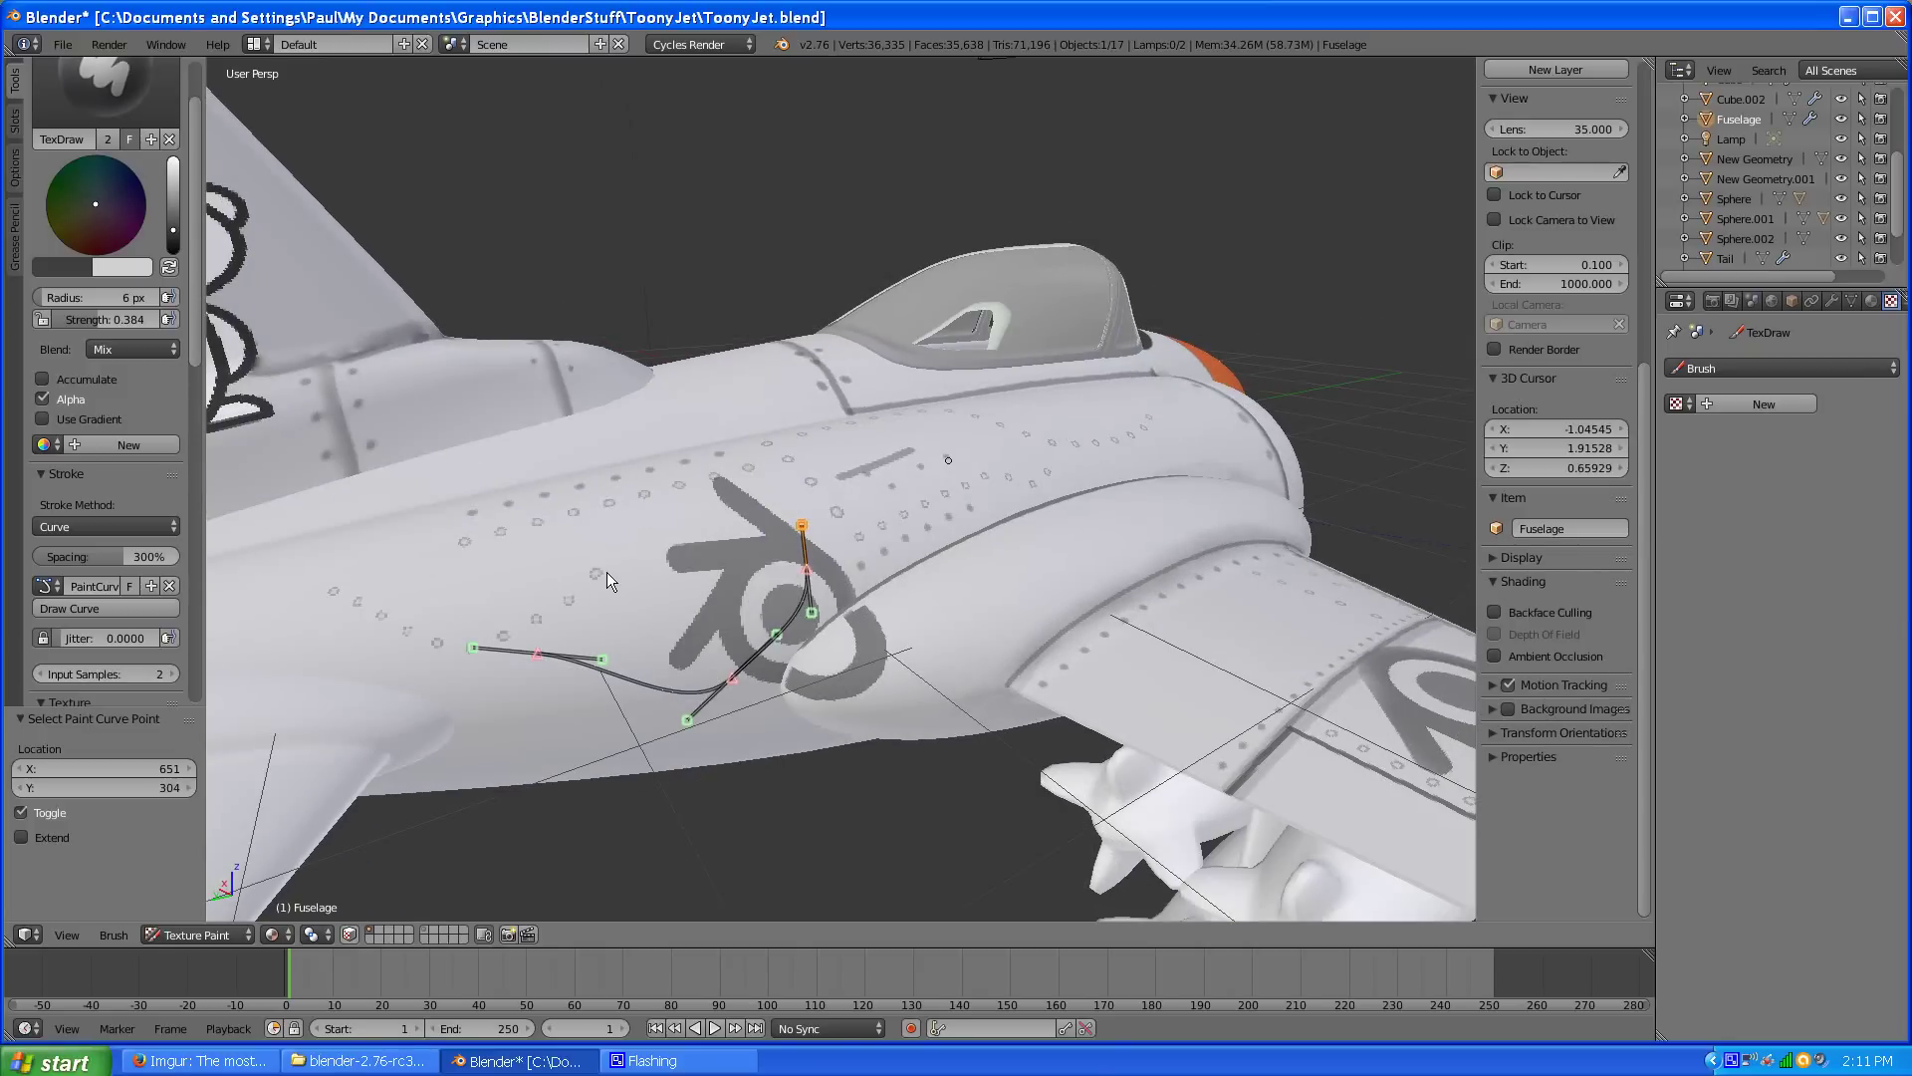
pyautogui.press('a')
pyautogui.press('x')
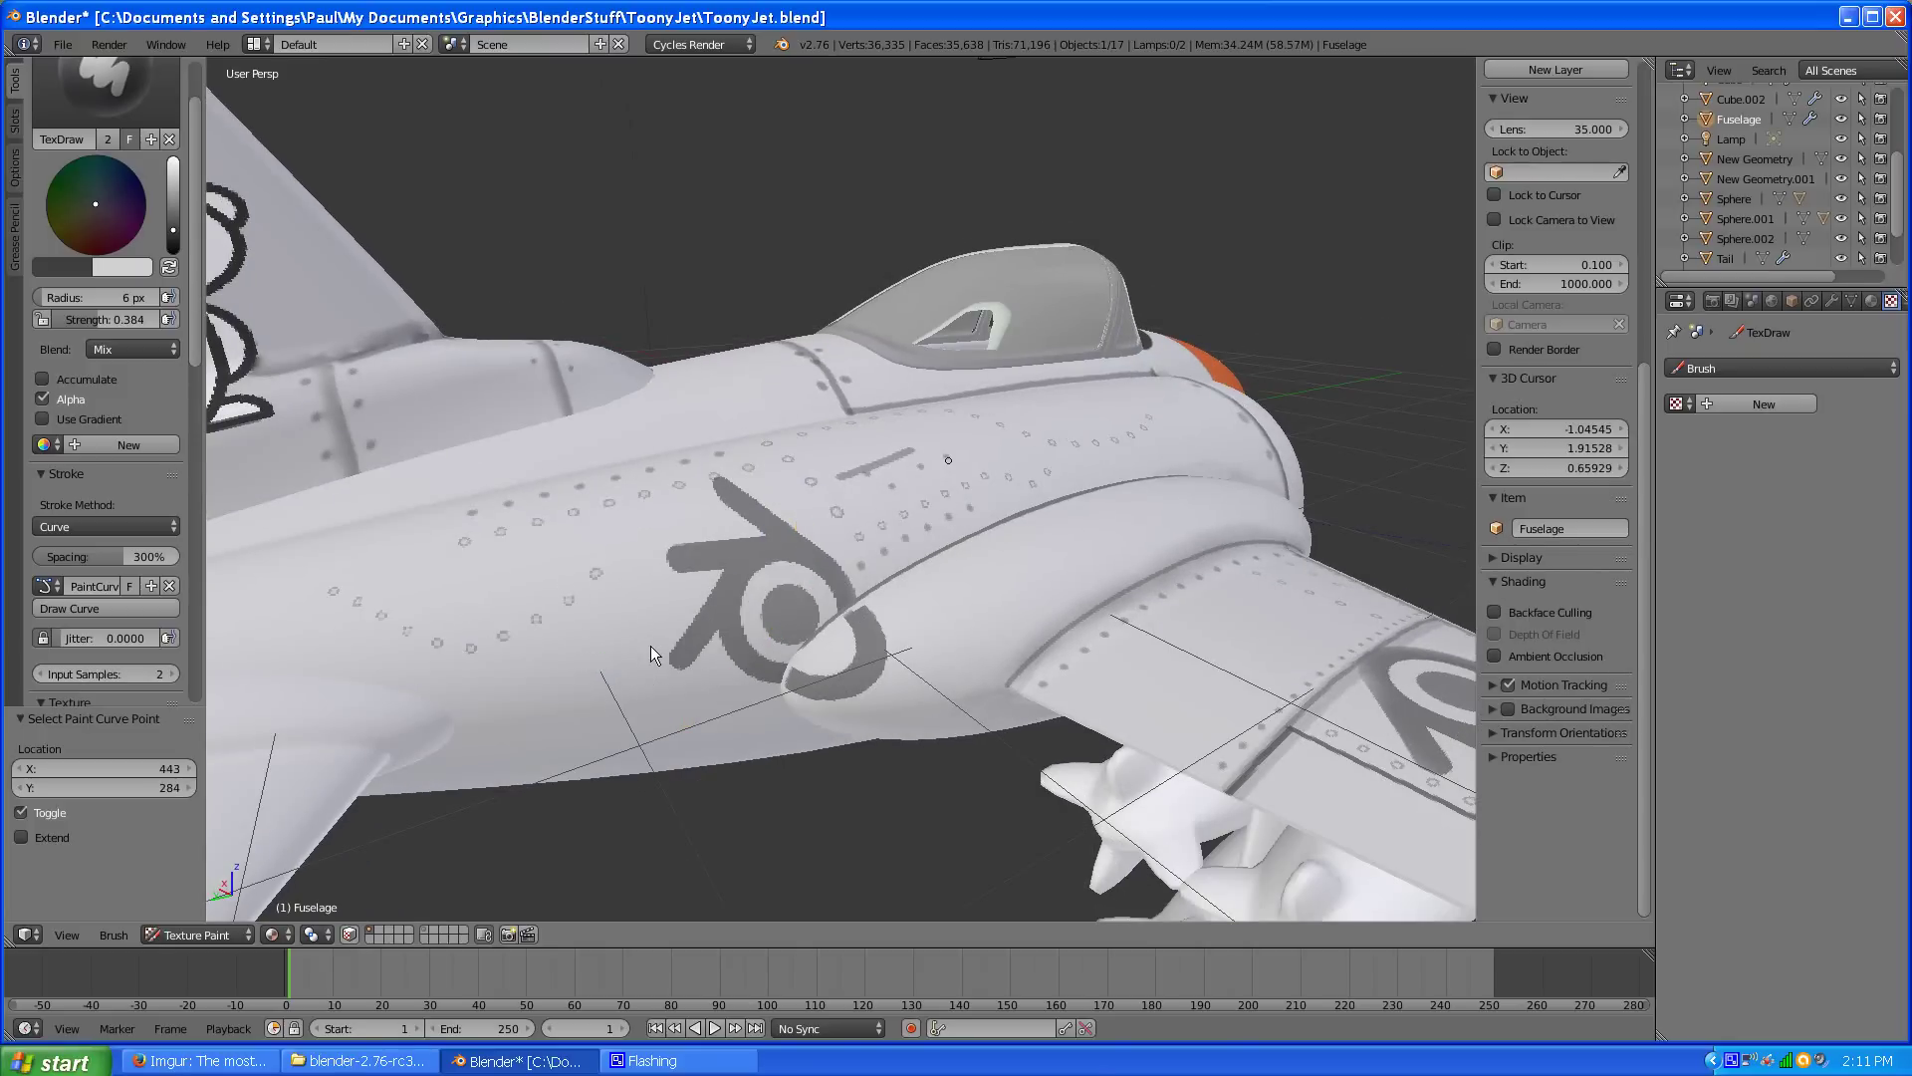
# Step: Examine the painted rivet rows on the fuselage together with the brush's stroke, texture and falloff curve settings
pyautogui.scroll(-4, 502, 603)
pyautogui.scroll(5, 628, 564)
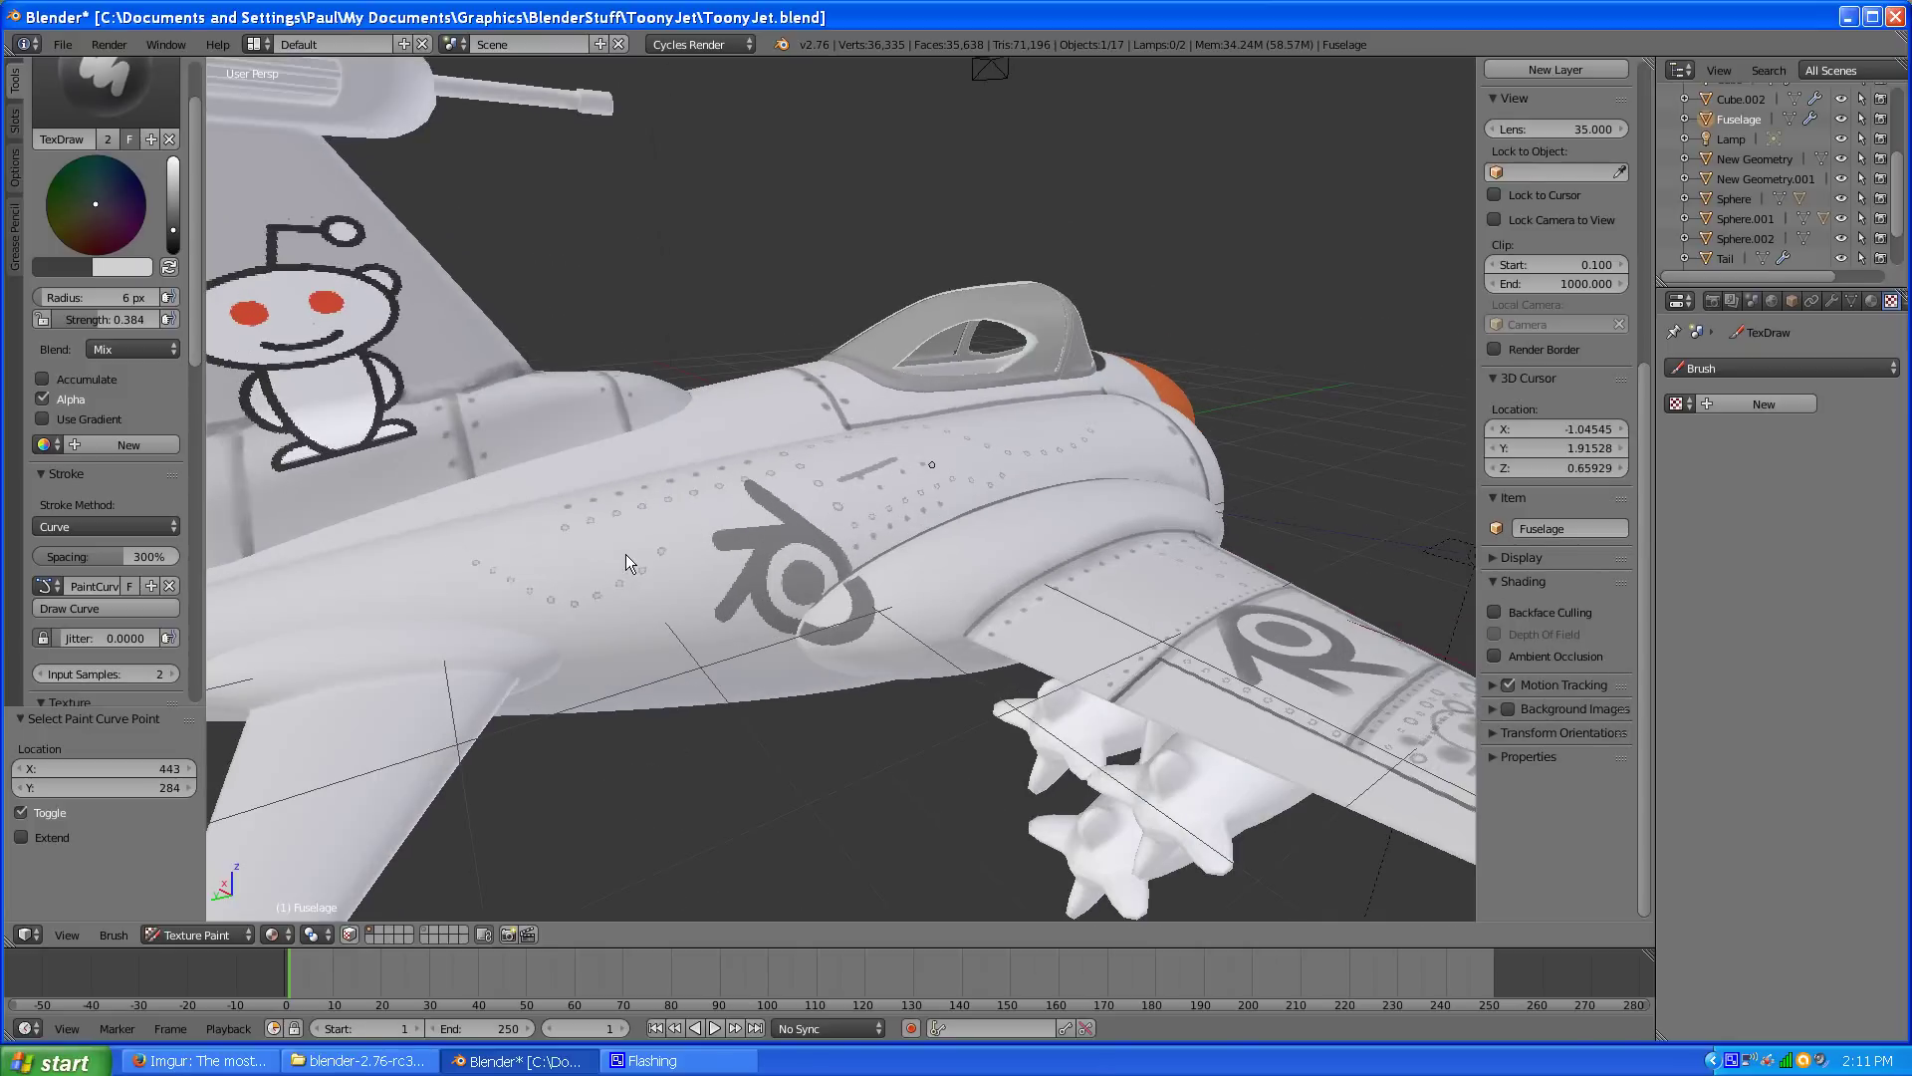
pyautogui.scroll(1, 601, 604)
pyautogui.scroll(2, 114, 287)
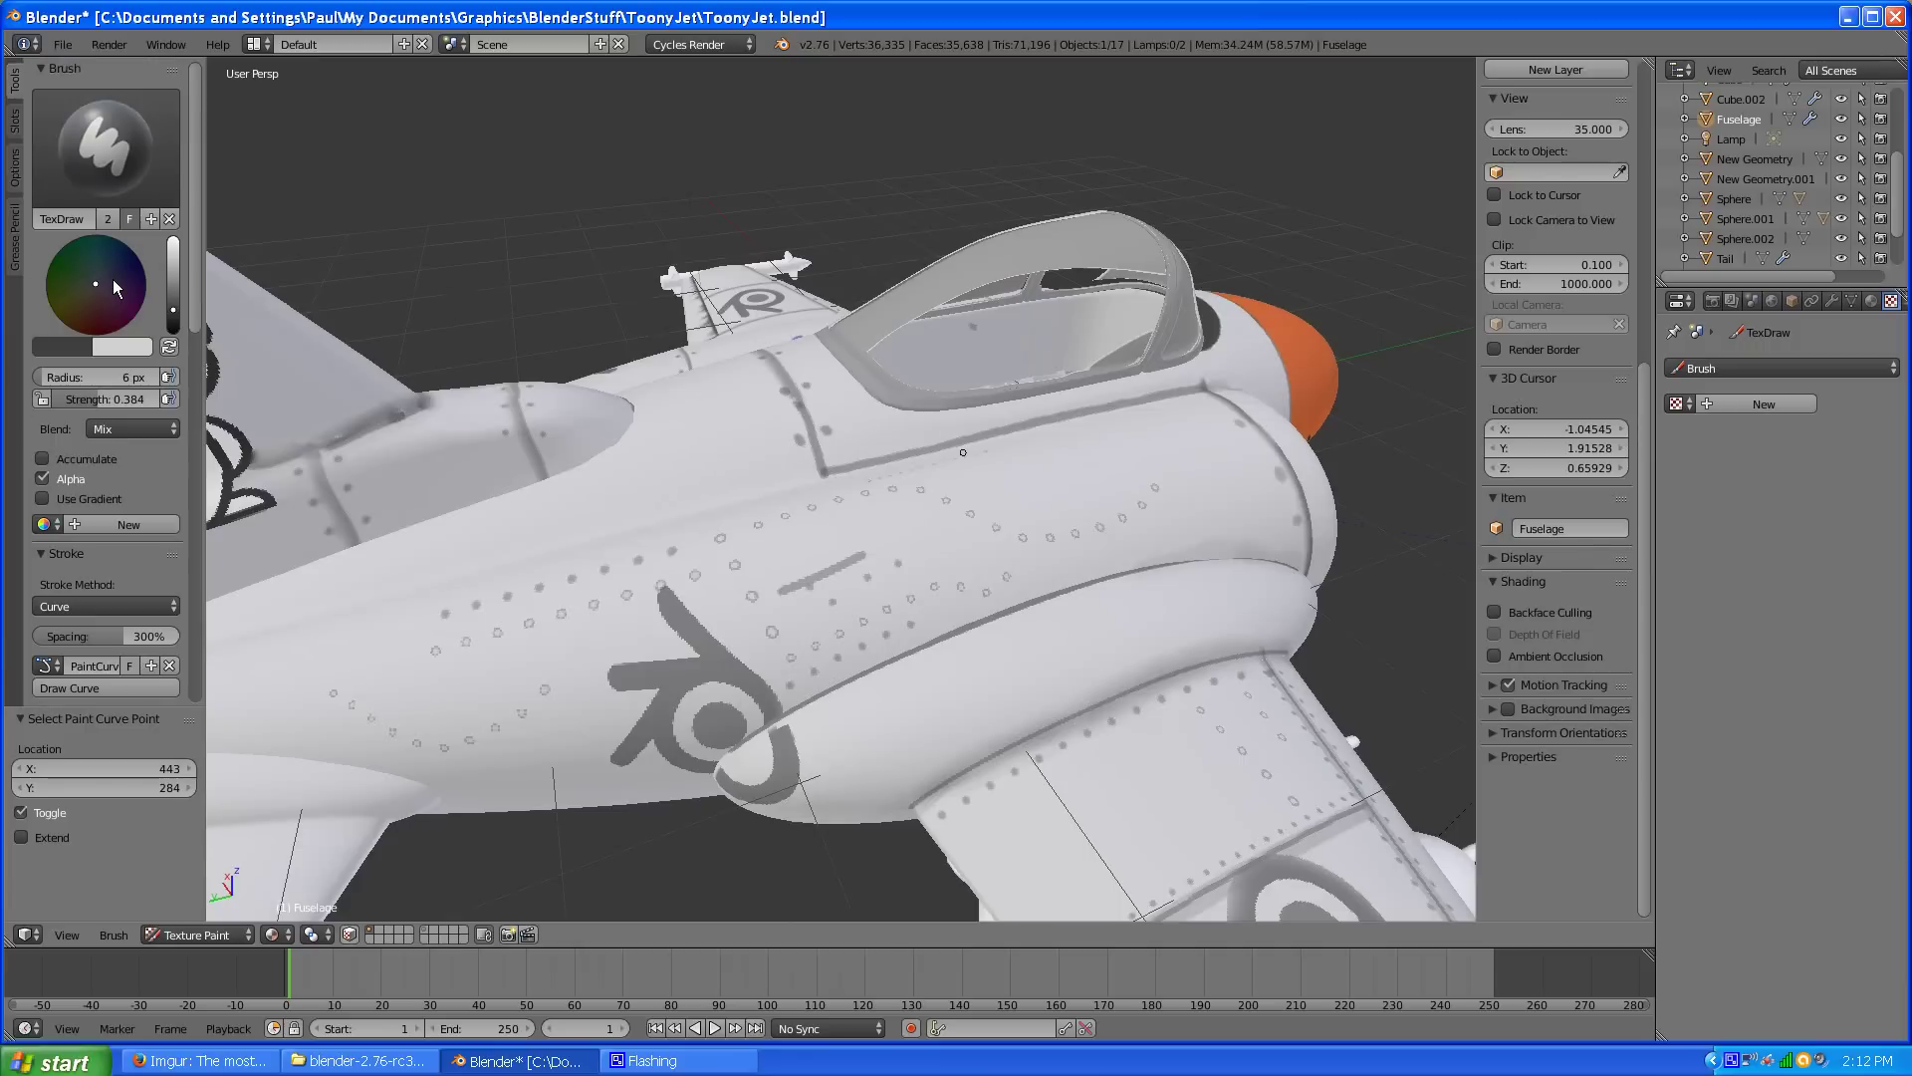
pyautogui.scroll(-6, 85, 362)
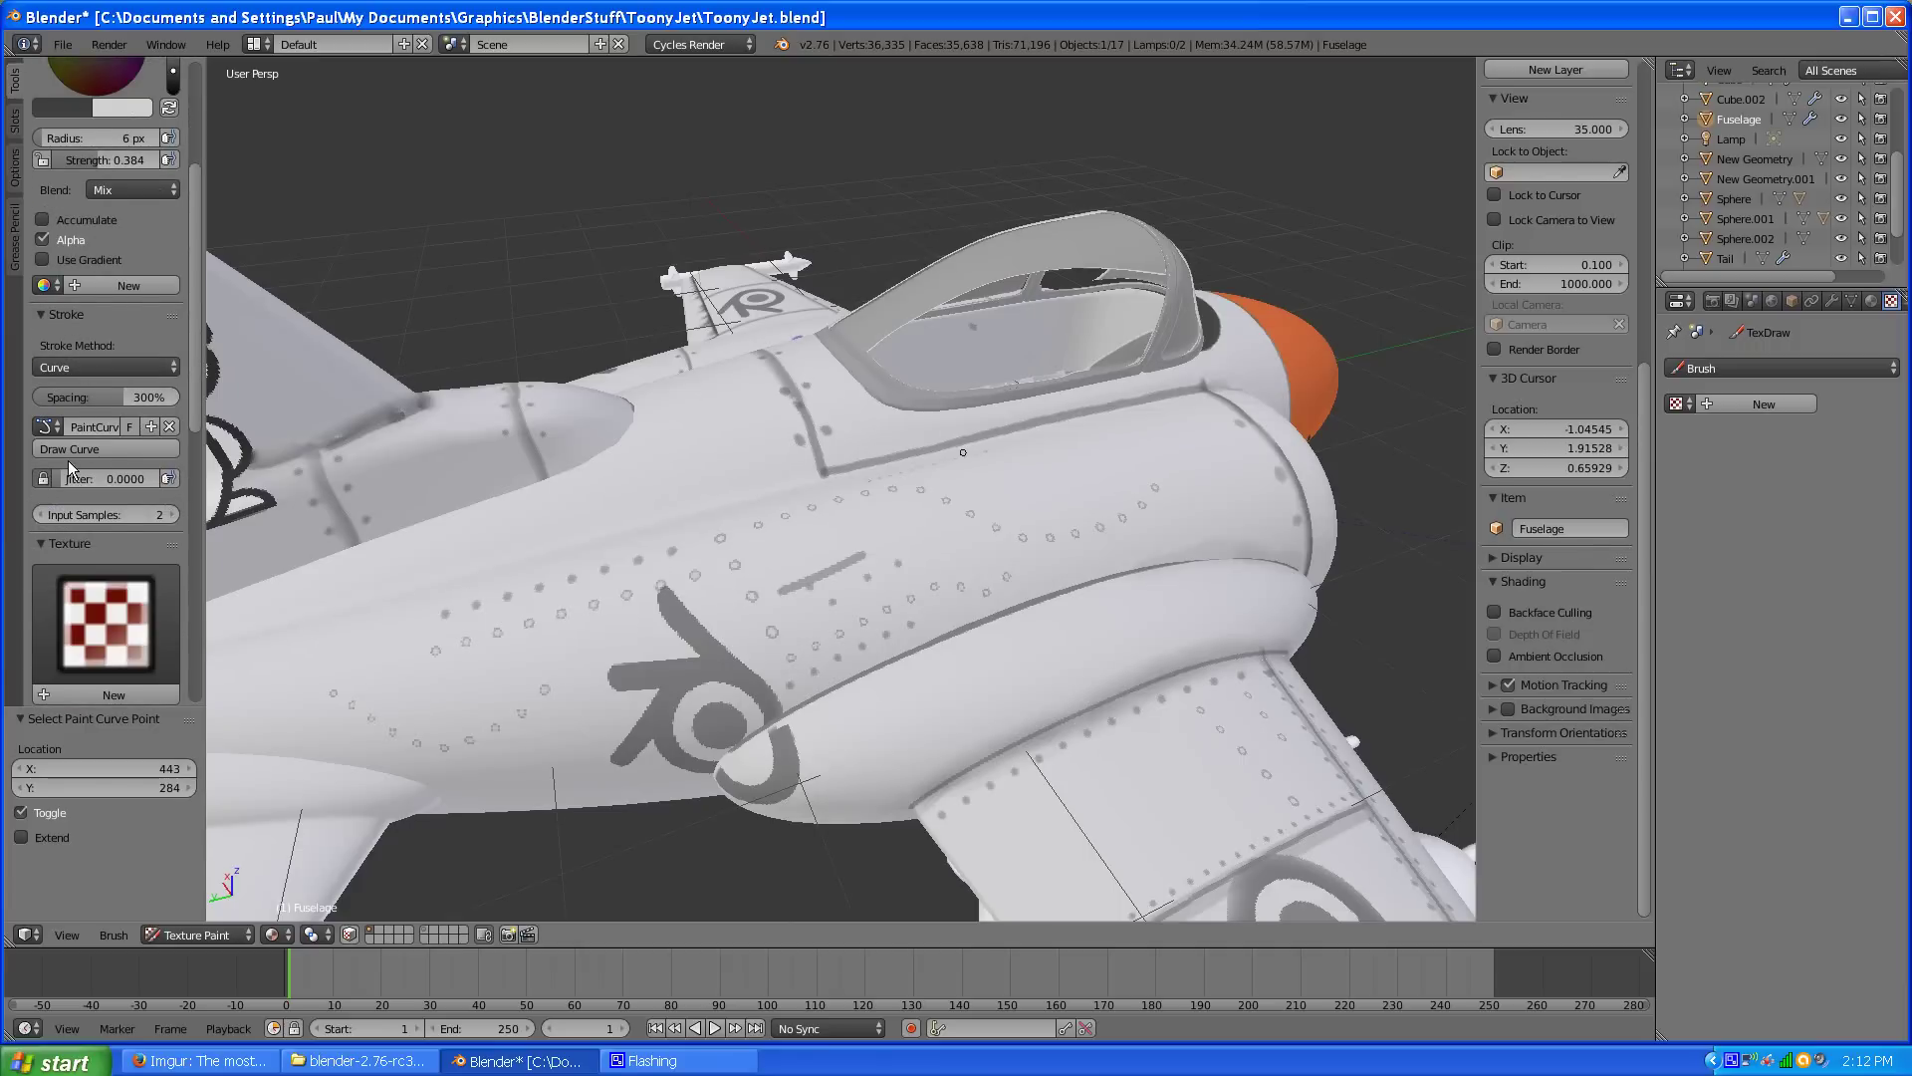
pyautogui.scroll(-12, 104, 398)
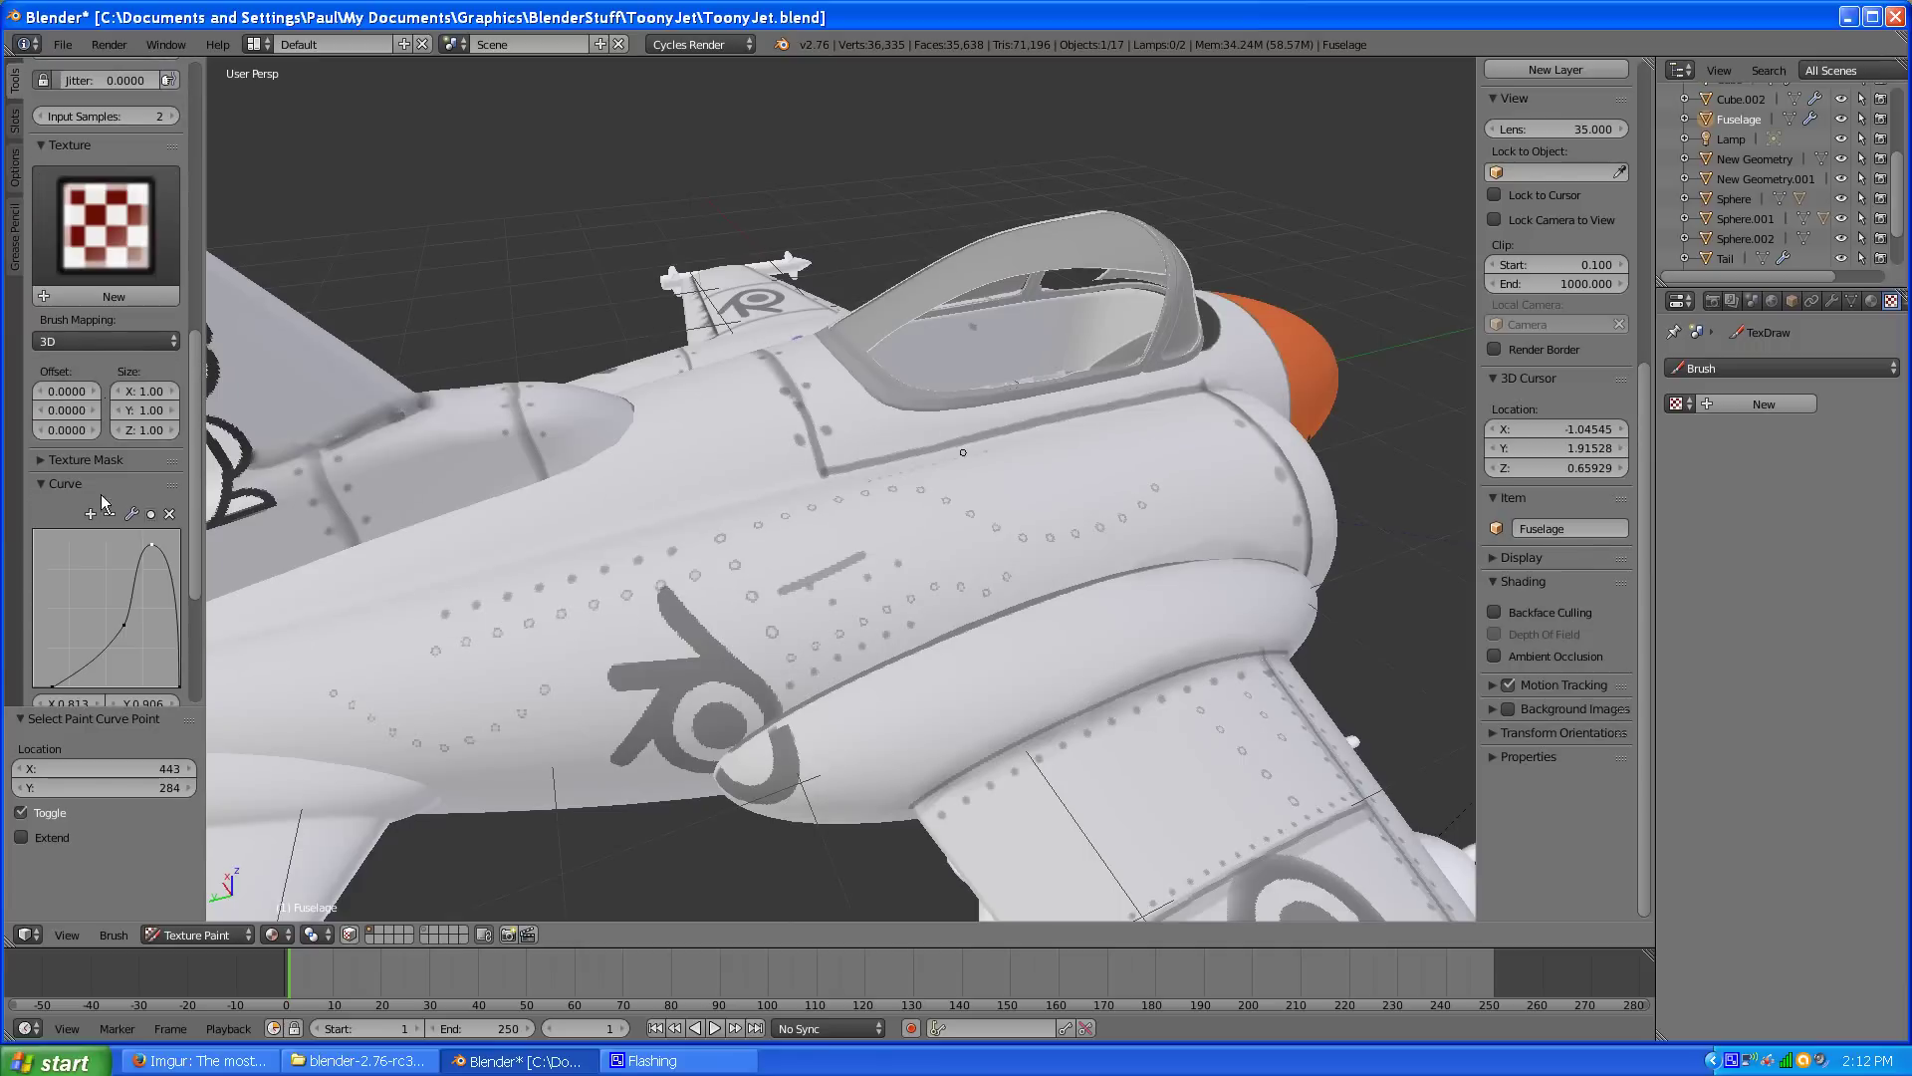
pyautogui.scroll(-1, 126, 525)
pyautogui.scroll(3, 146, 372)
pyautogui.scroll(-4, 145, 372)
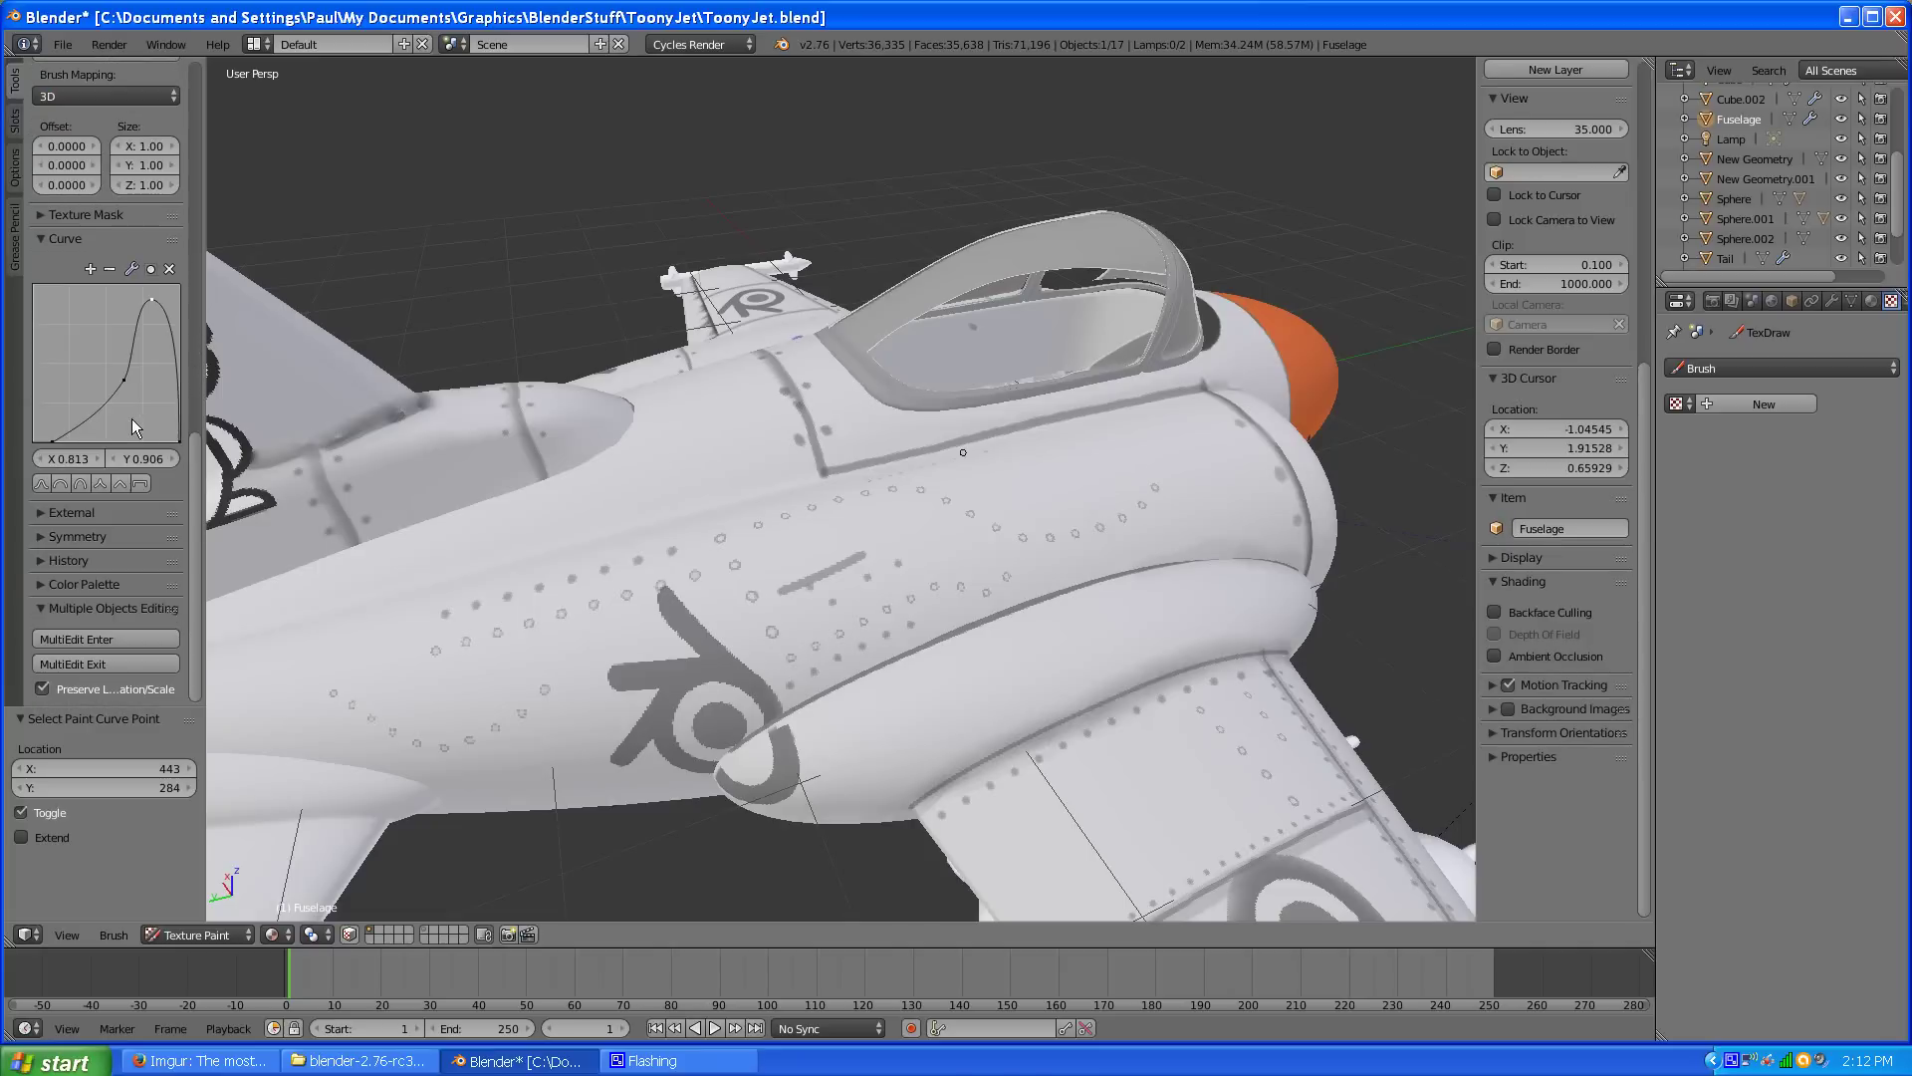
pyautogui.scroll(15, 130, 428)
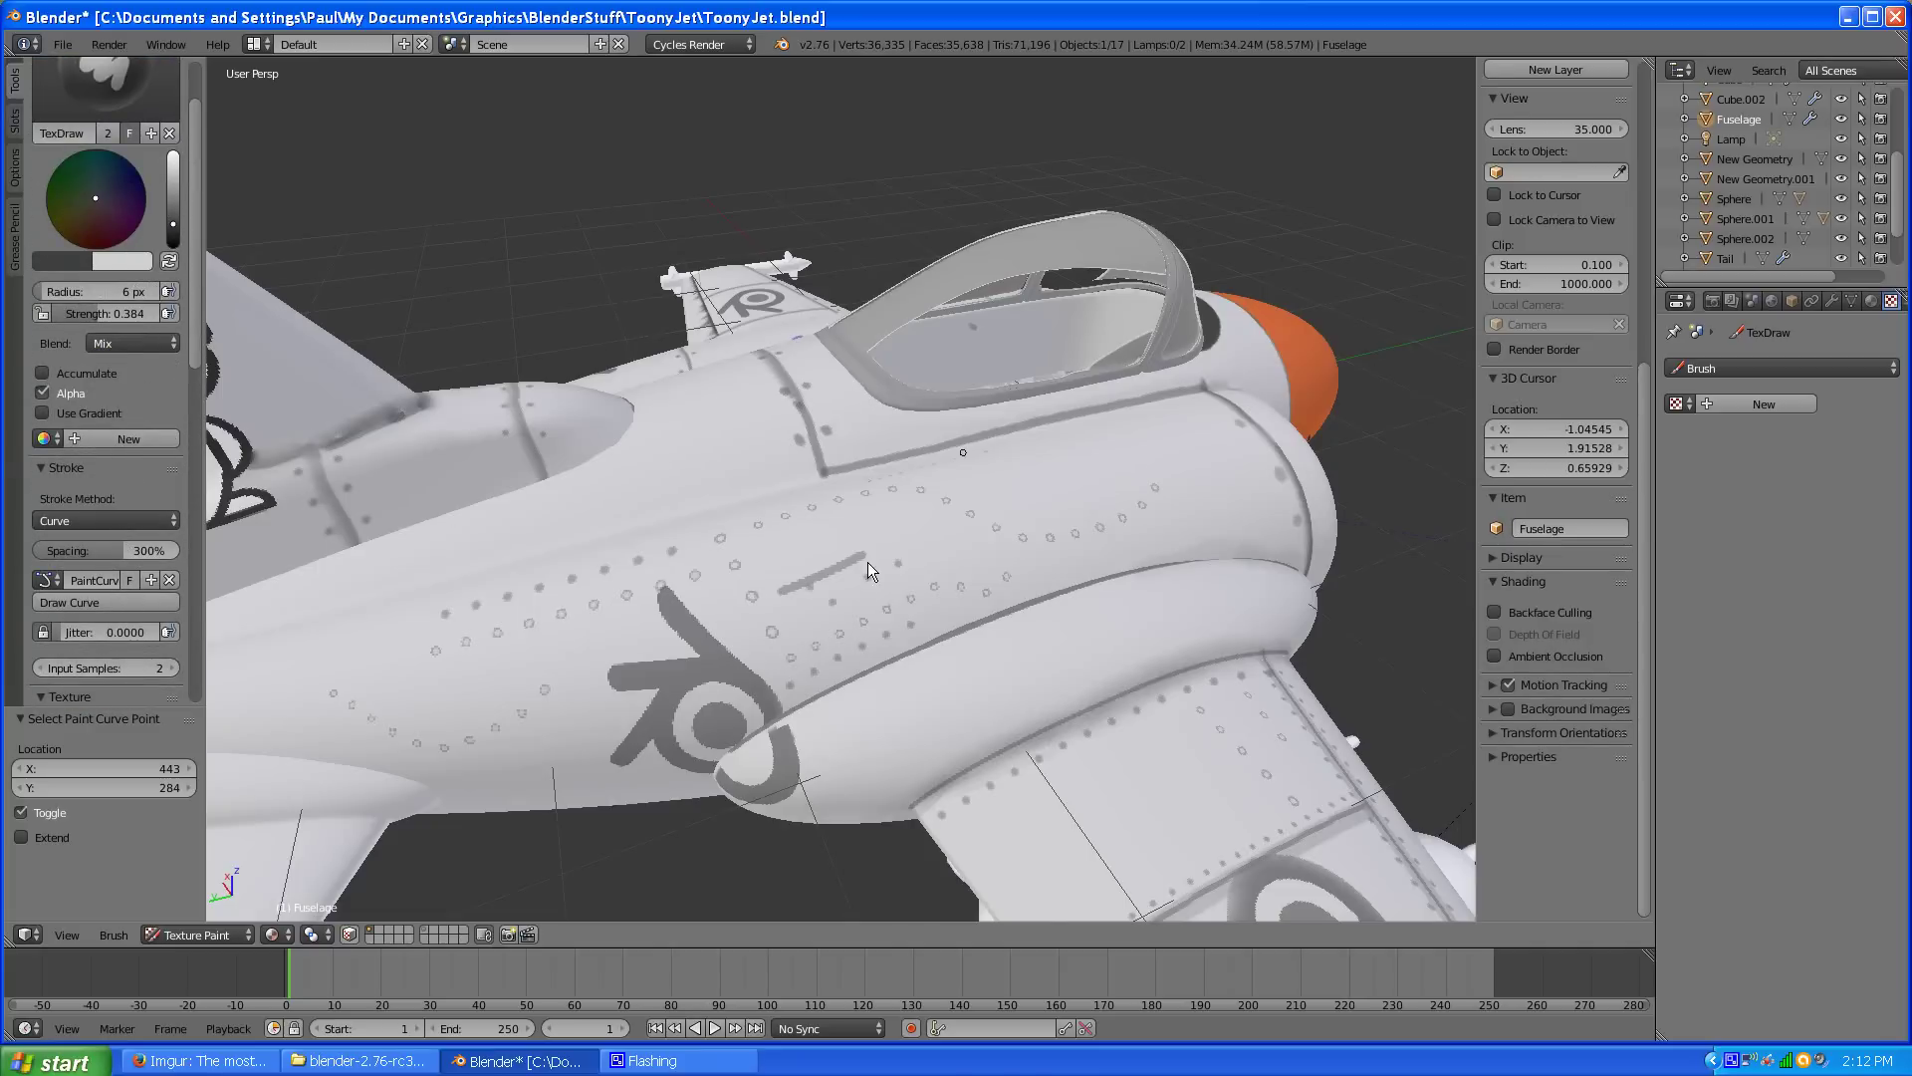
pyautogui.scroll(-5, 872, 566)
pyautogui.scroll(5, 776, 605)
pyautogui.scroll(3, 767, 610)
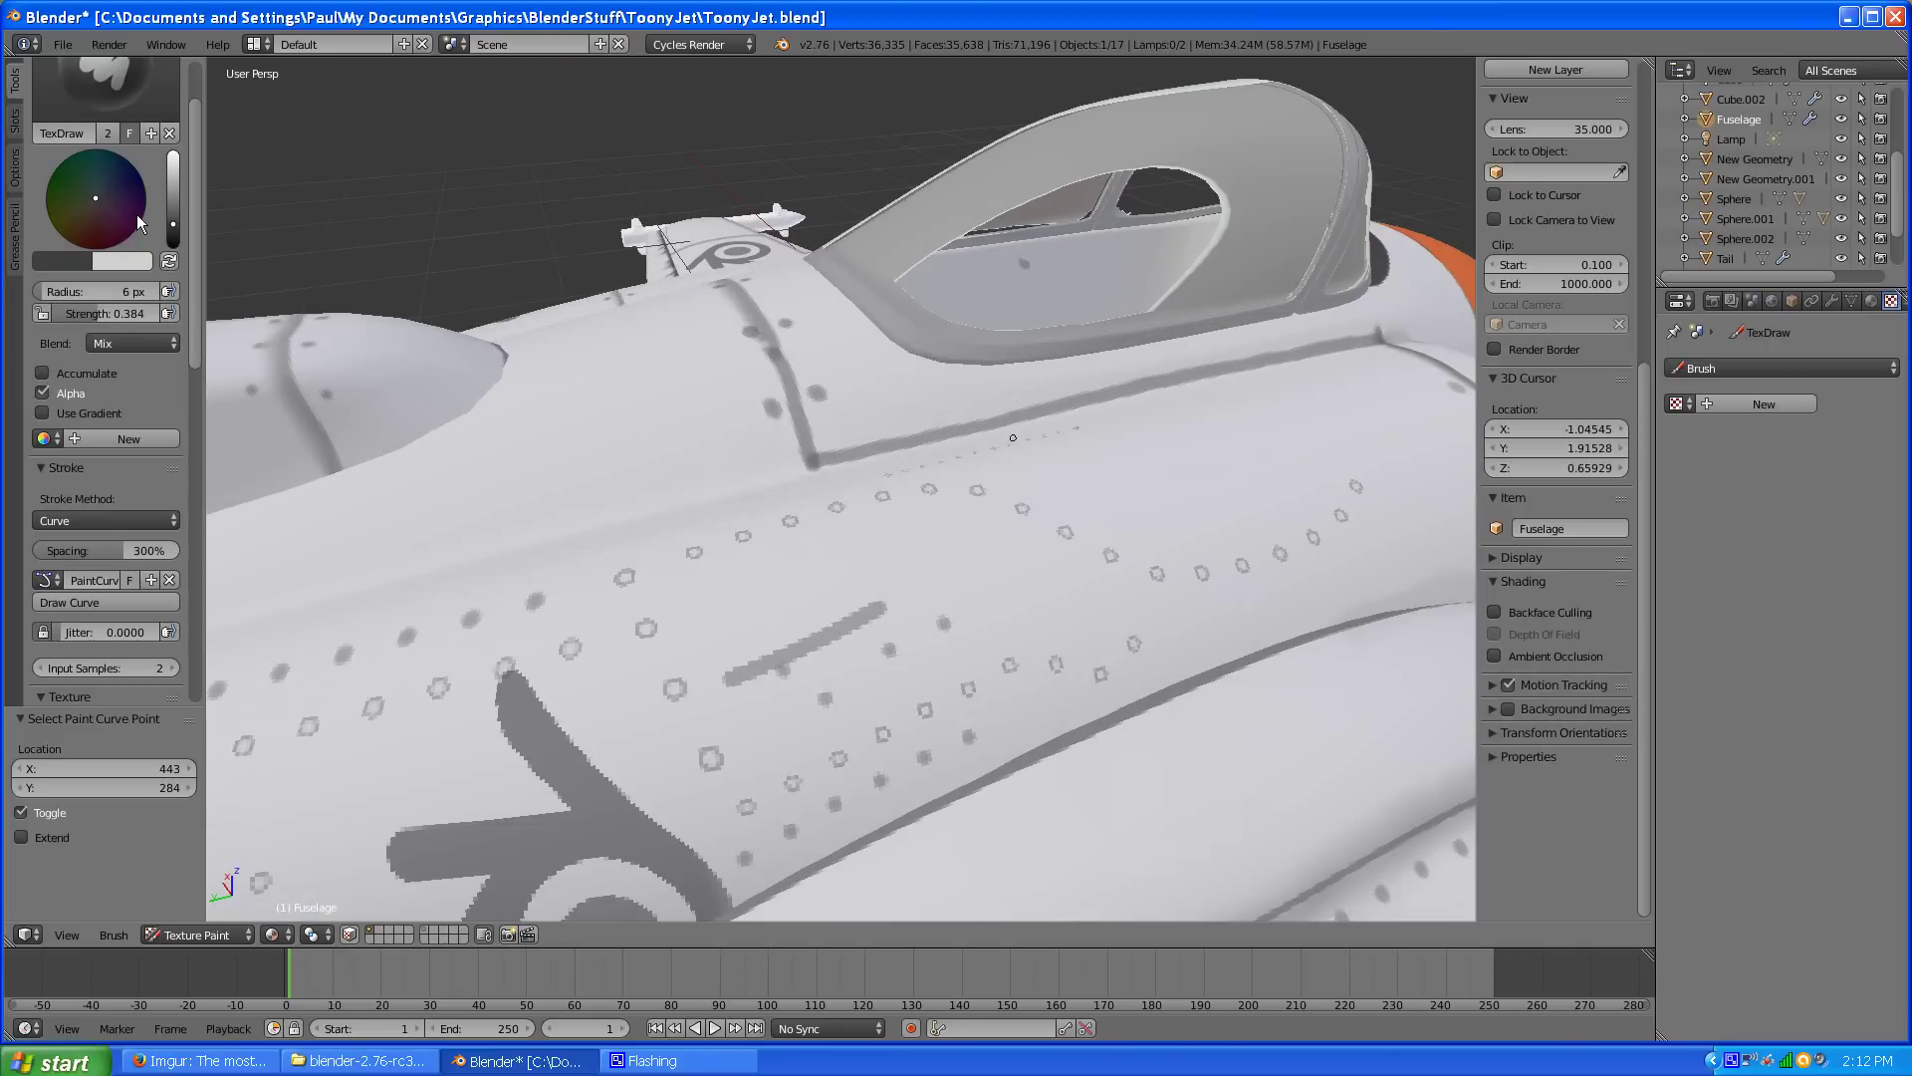
pyautogui.scroll(-3, 149, 211)
pyautogui.scroll(-5, 697, 637)
pyautogui.scroll(4, 703, 652)
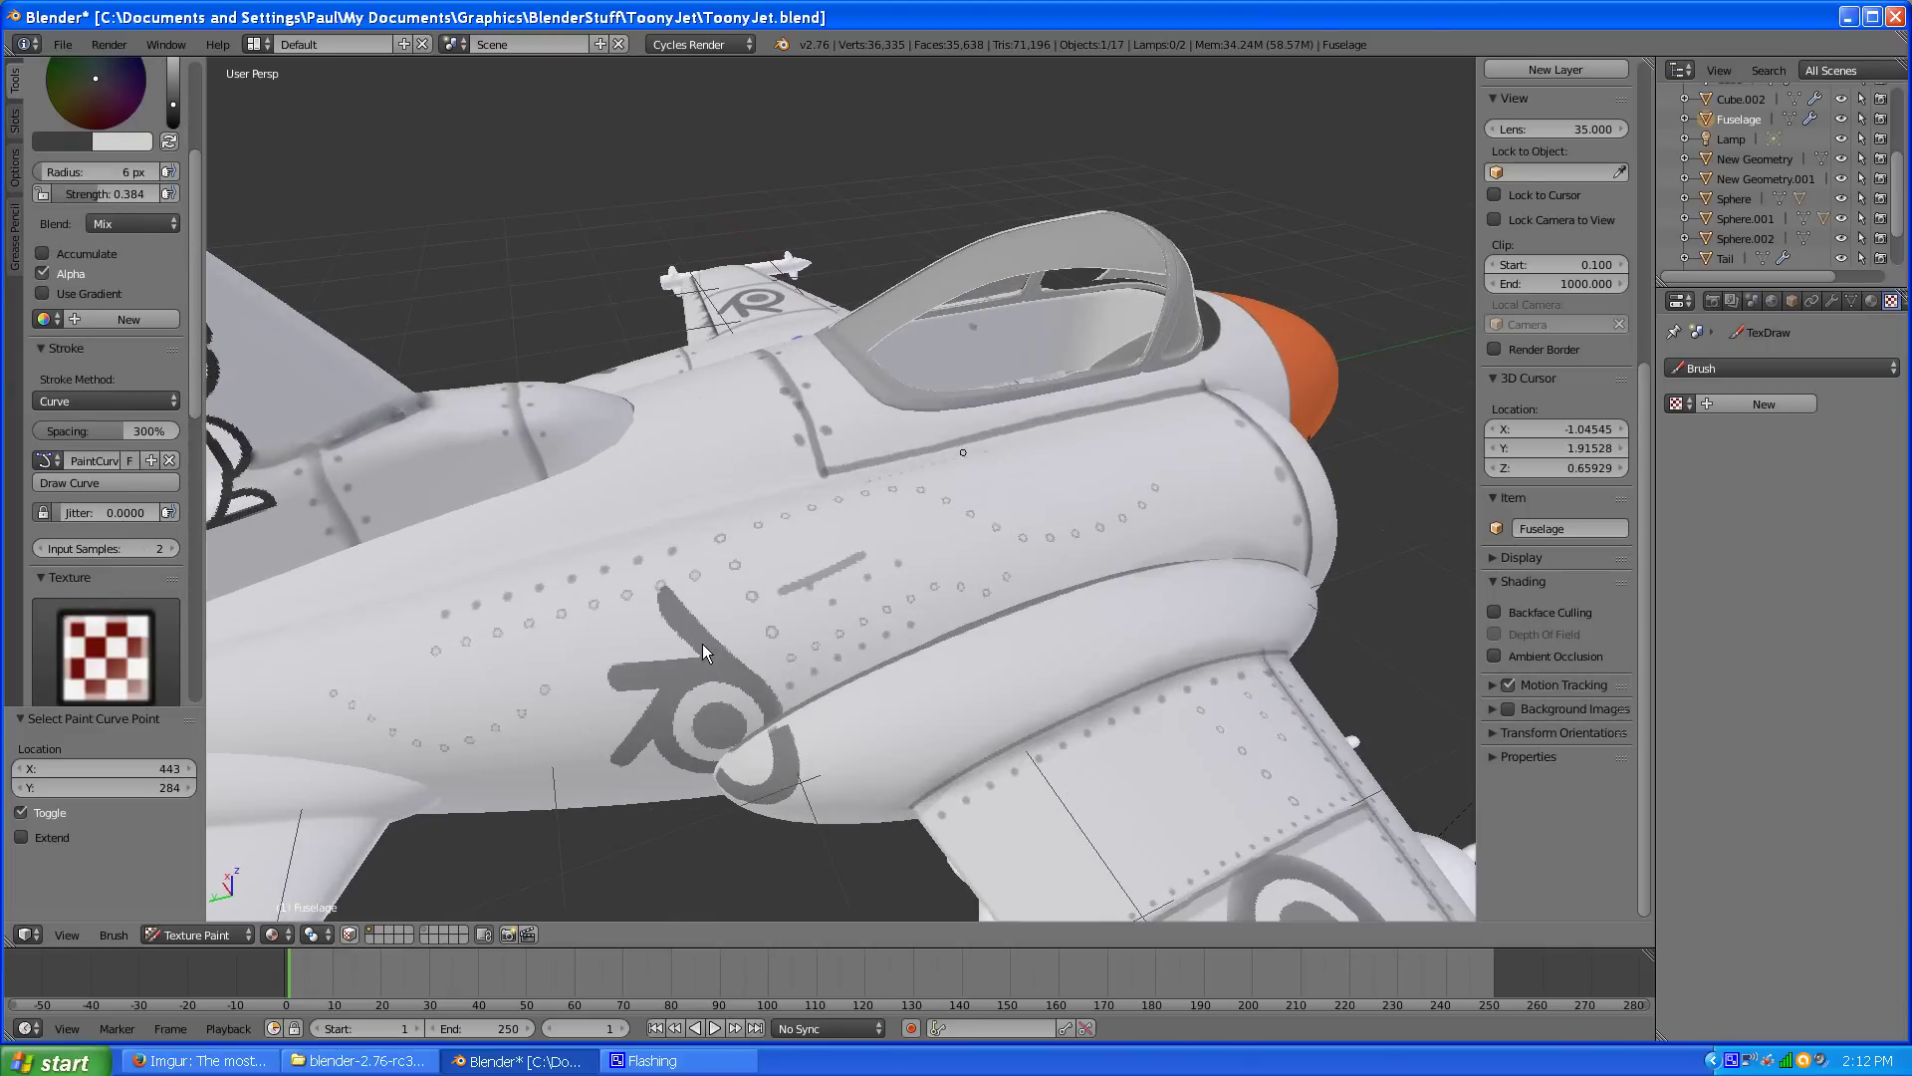
pyautogui.scroll(5, 140, 285)
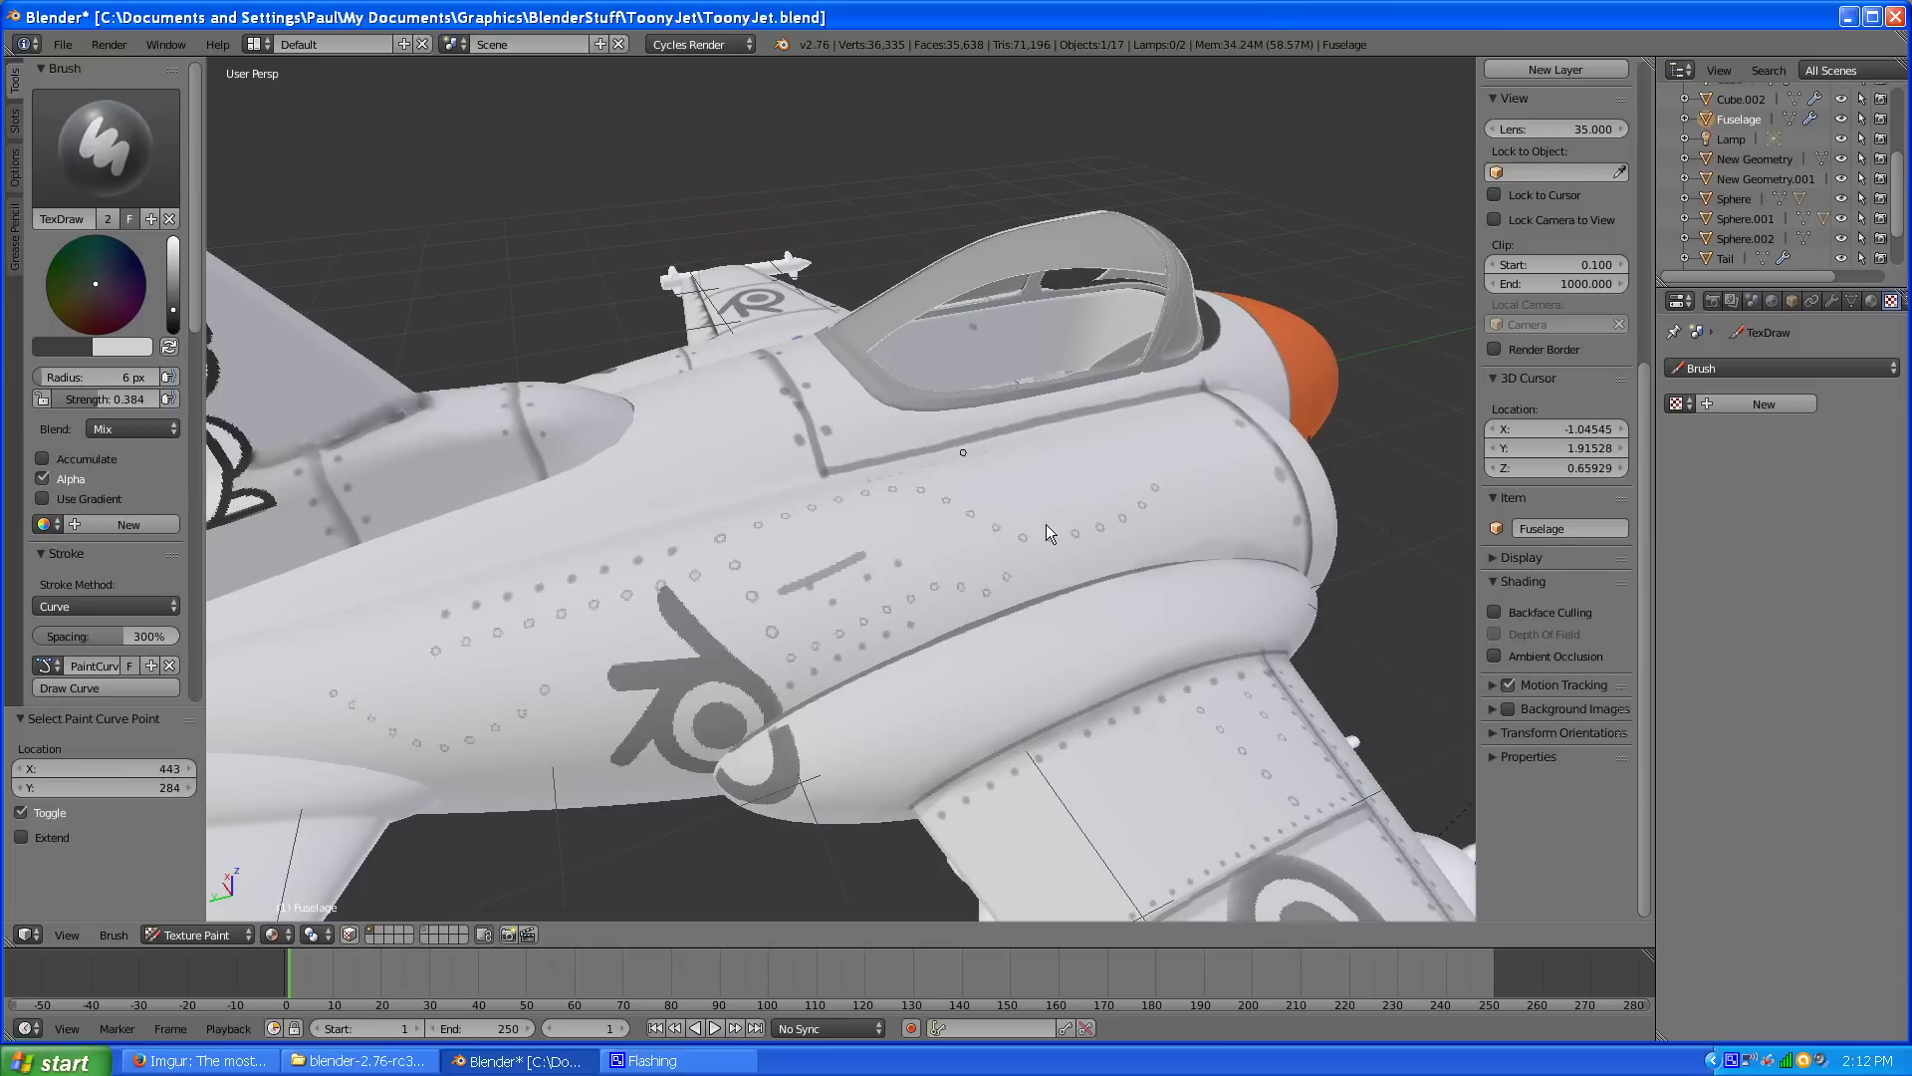
pyautogui.scroll(-1, 747, 499)
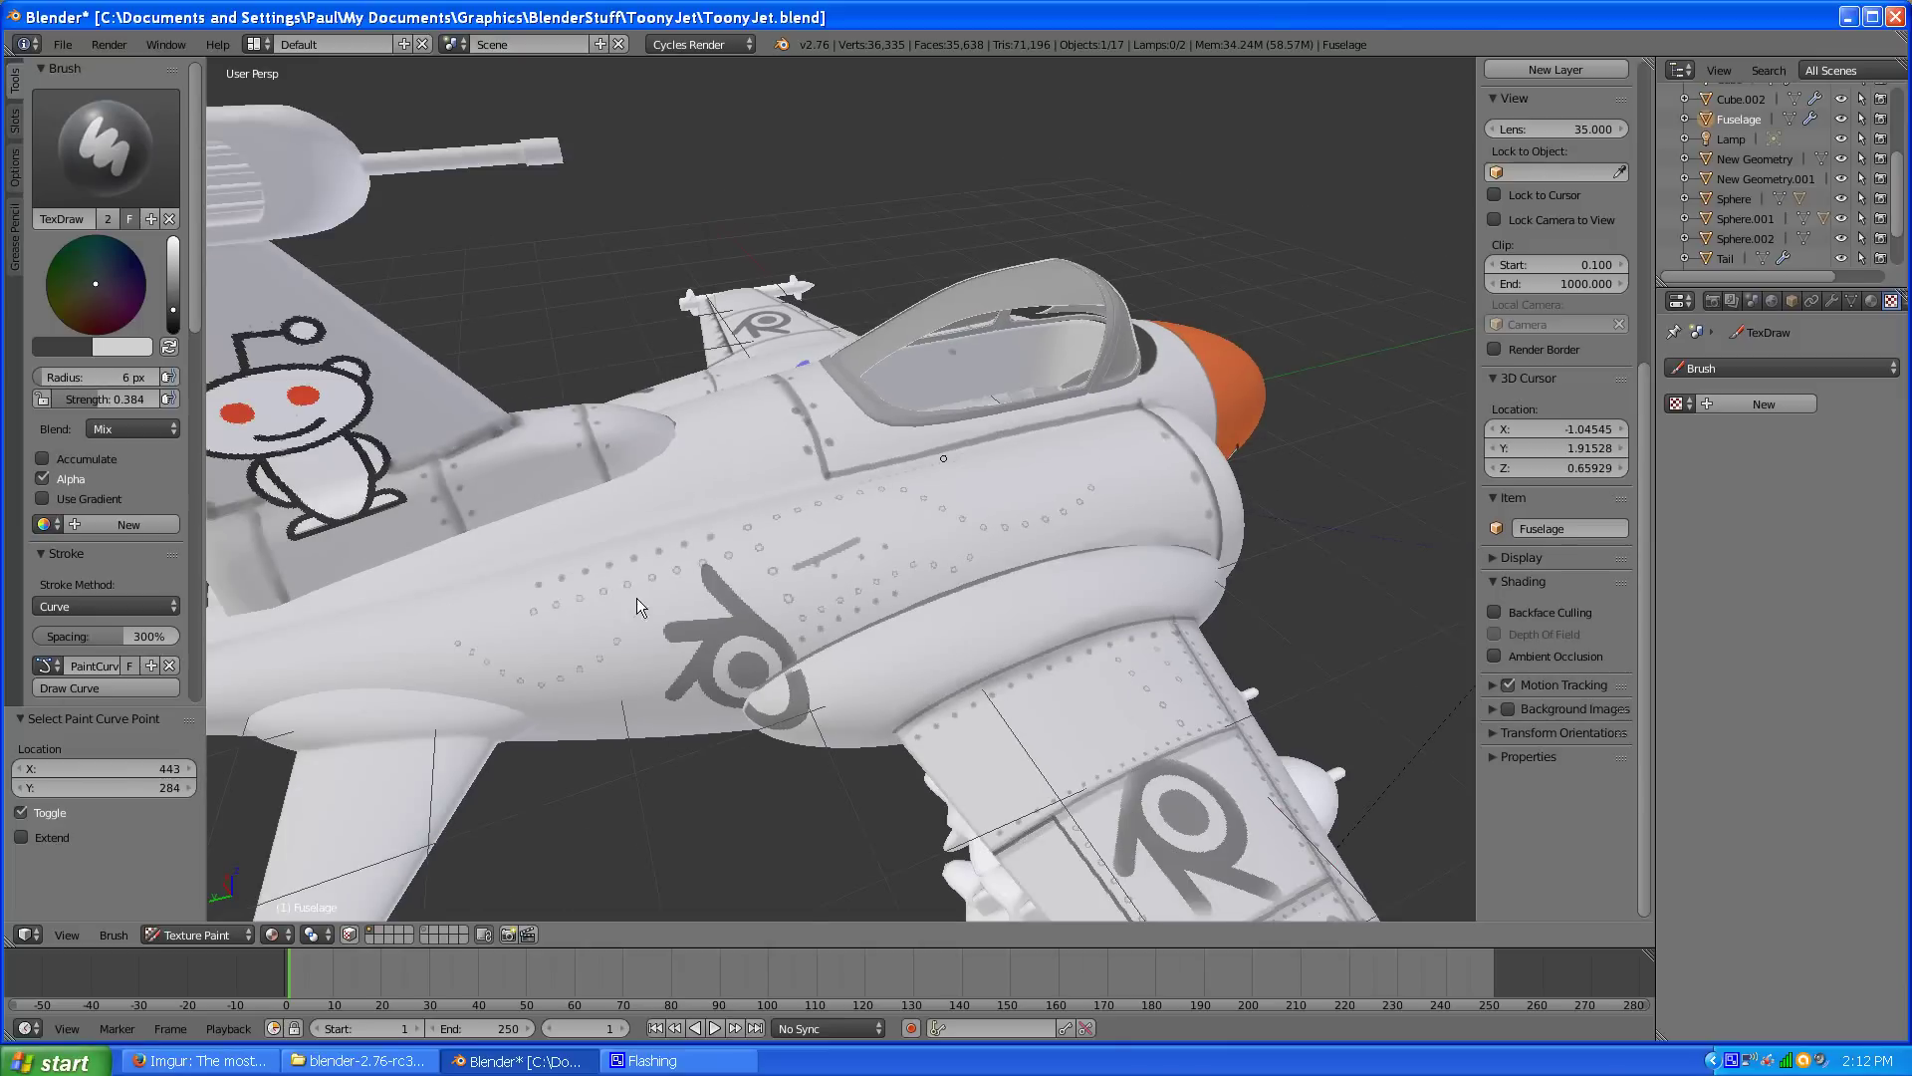
pyautogui.scroll(-1, 513, 506)
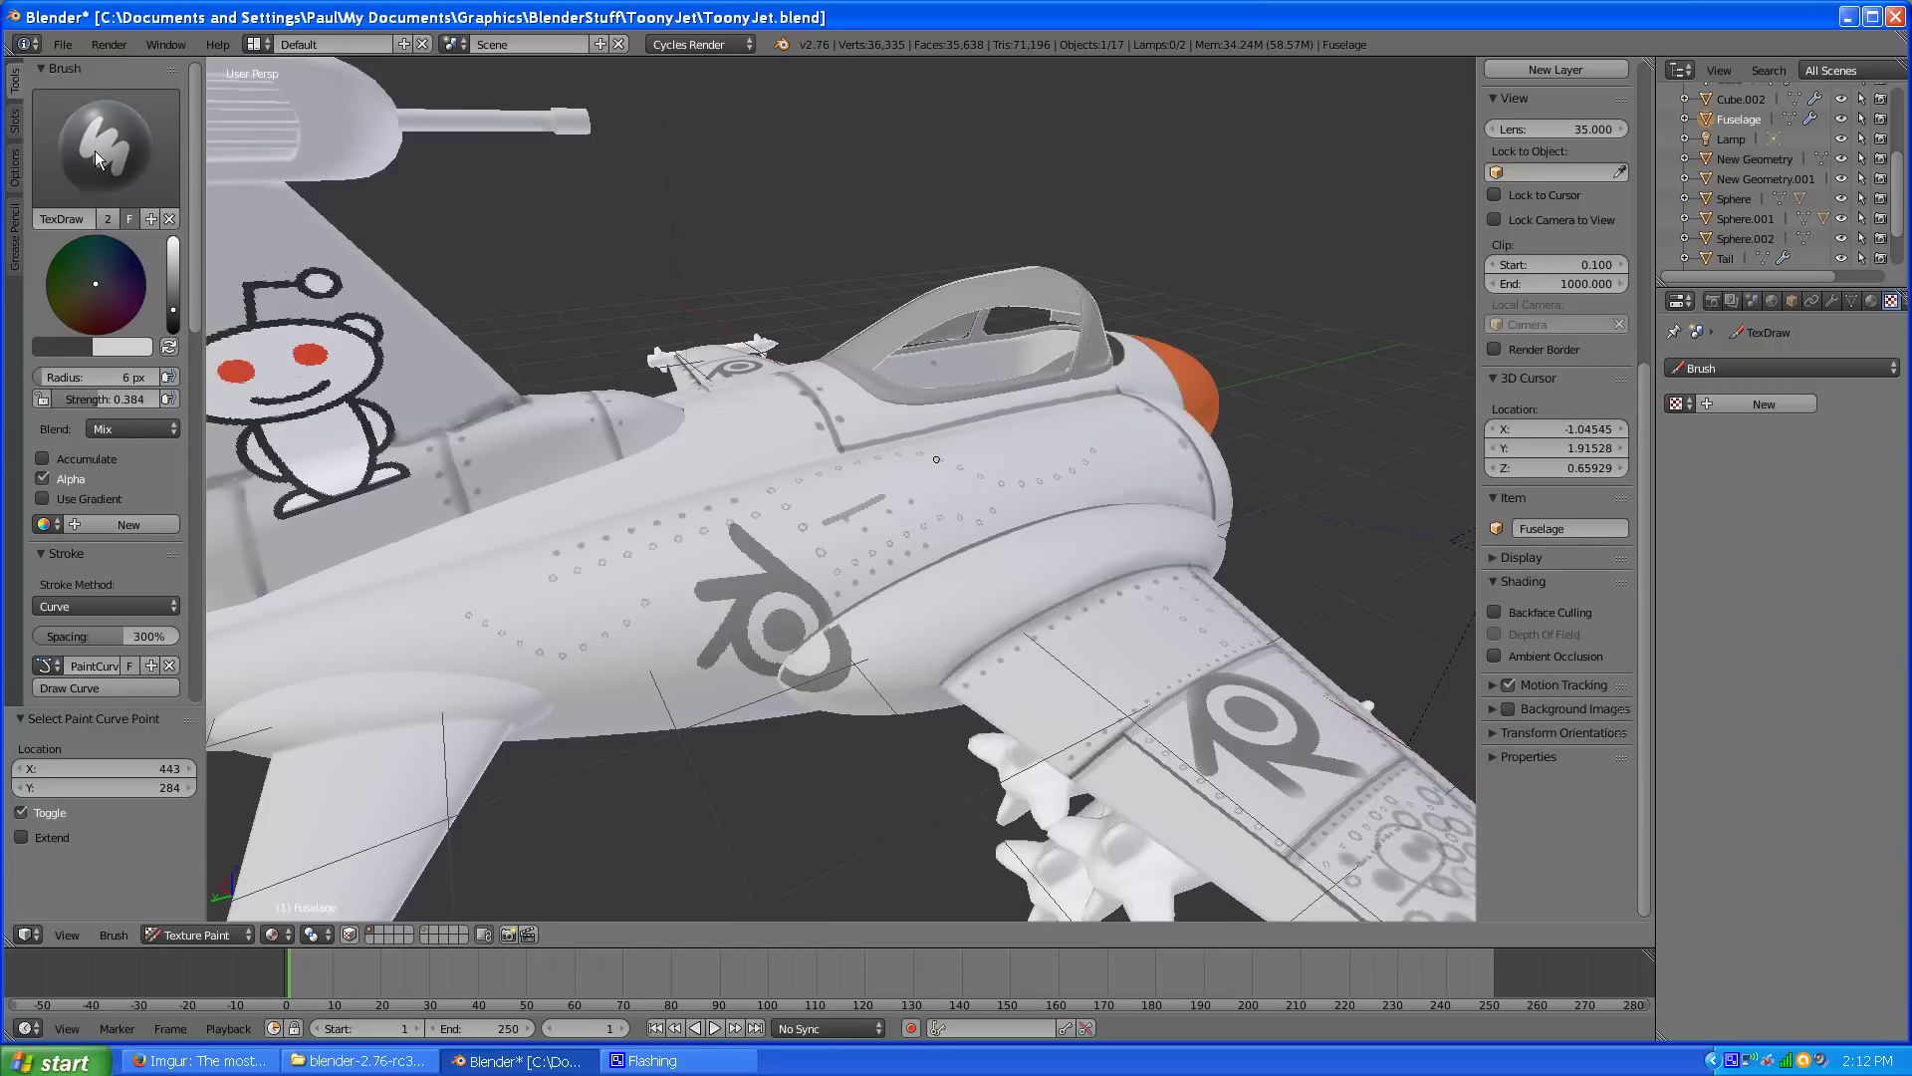
# Step: Set the stroke method to Drag Dot and place two individual rivets on the fuselage behind the Blender logo
pyautogui.scroll(-5, 137, 322)
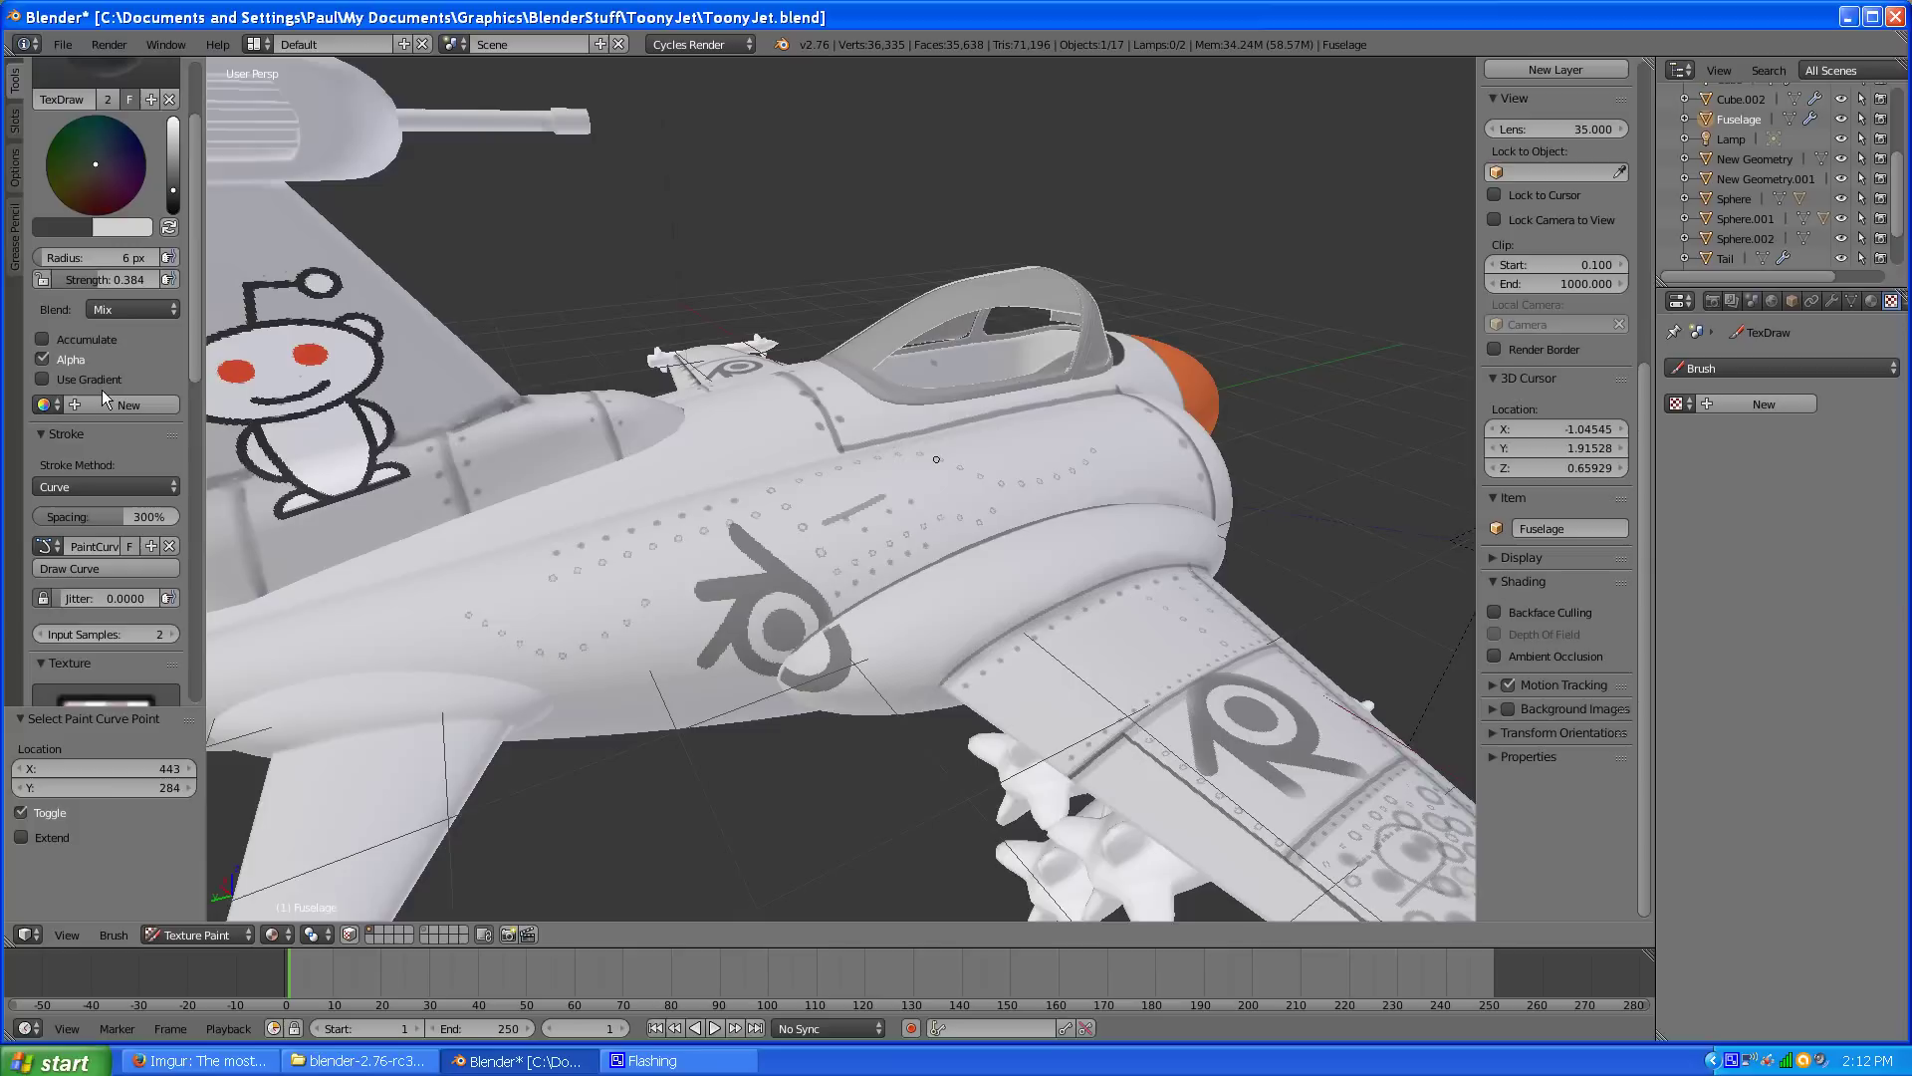
pyautogui.click(123, 408)
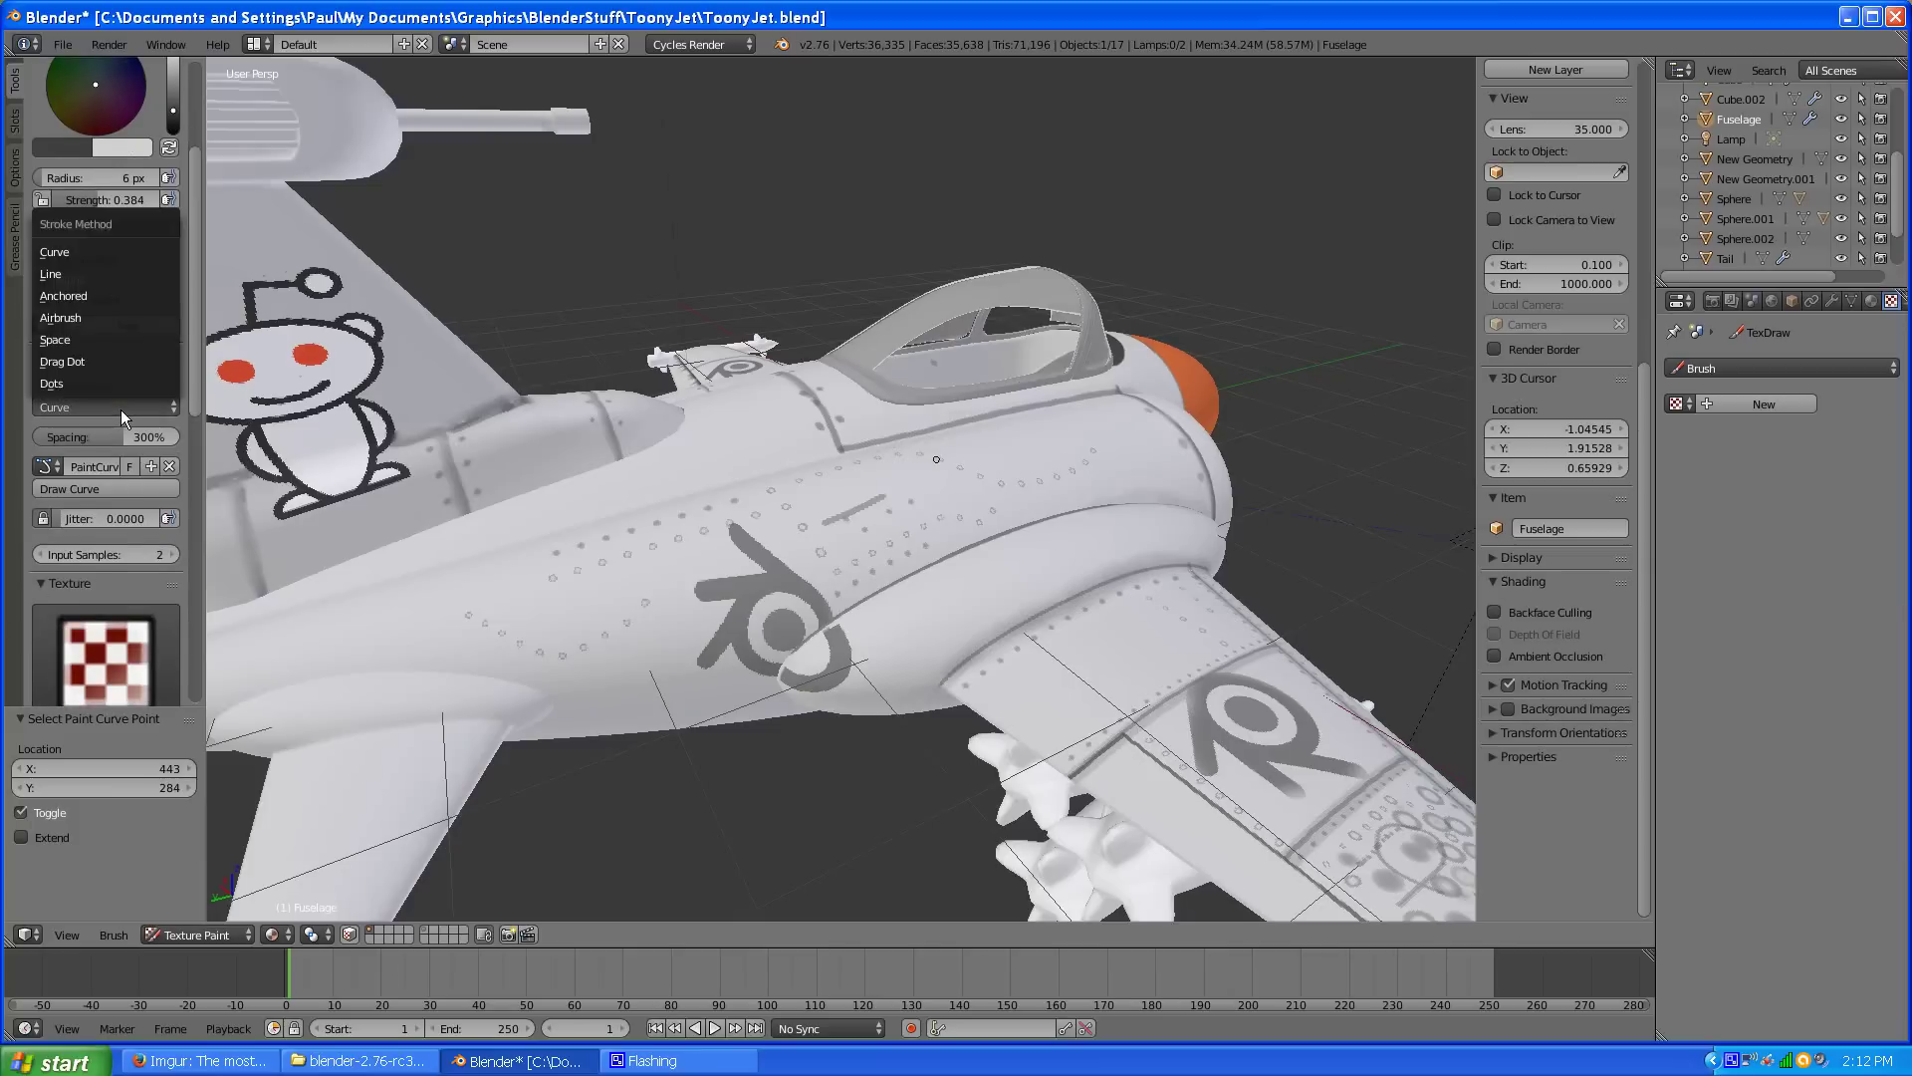
pyautogui.click(100, 361)
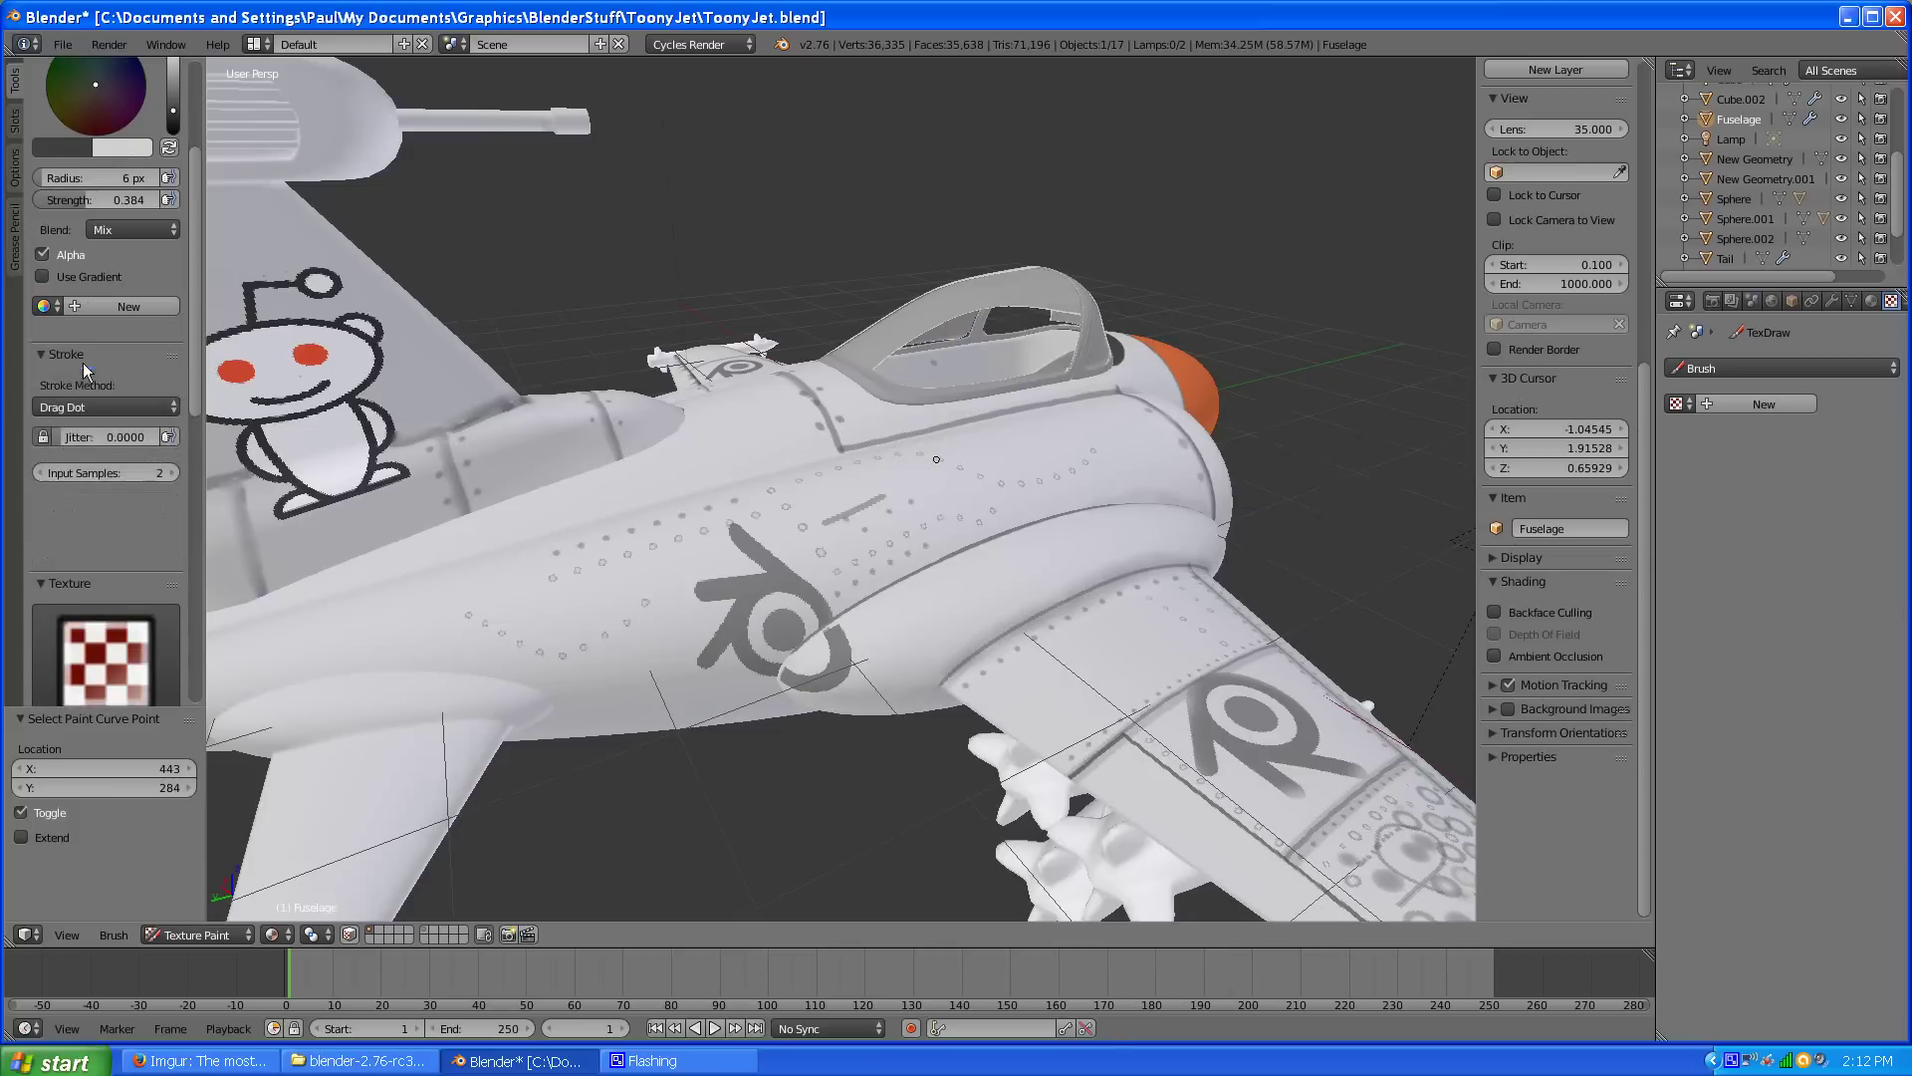
pyautogui.scroll(3, 657, 639)
pyautogui.scroll(1, 657, 634)
pyautogui.scroll(-1, 696, 640)
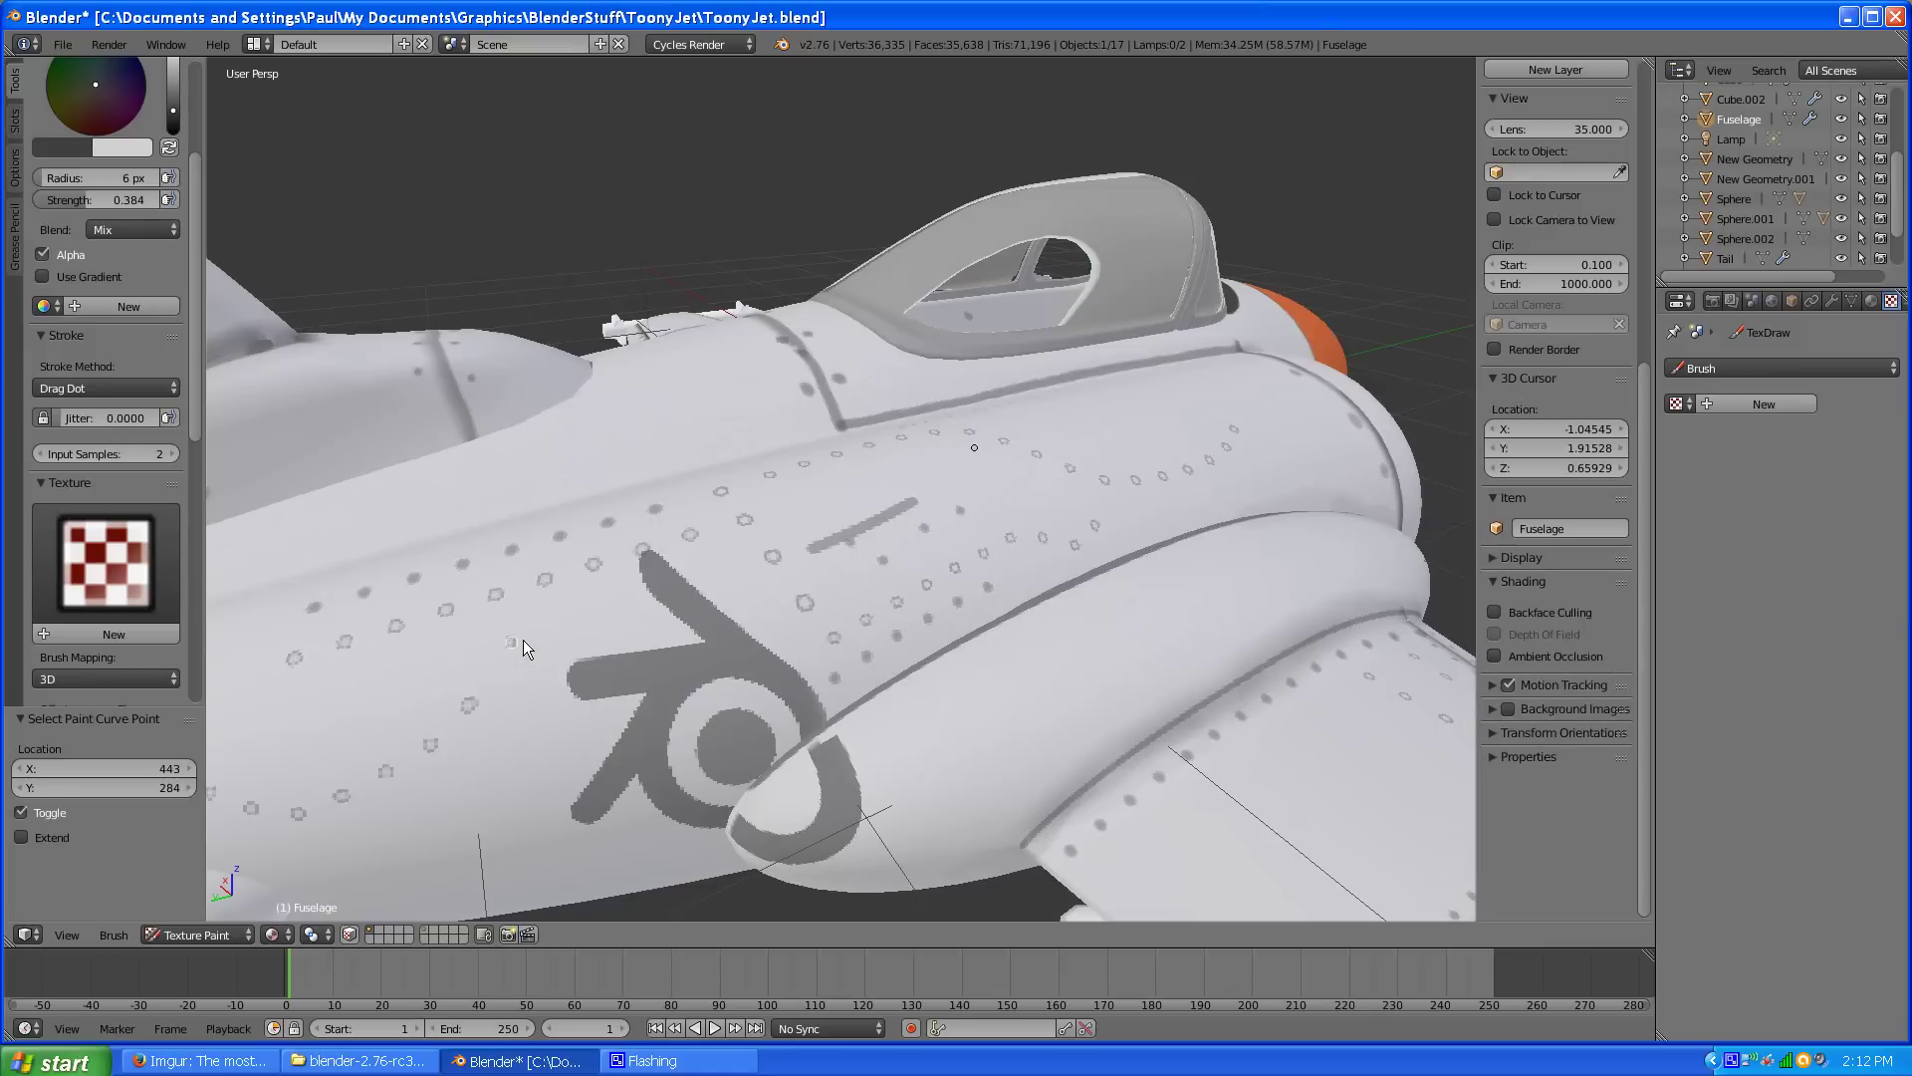
pyautogui.click(538, 685)
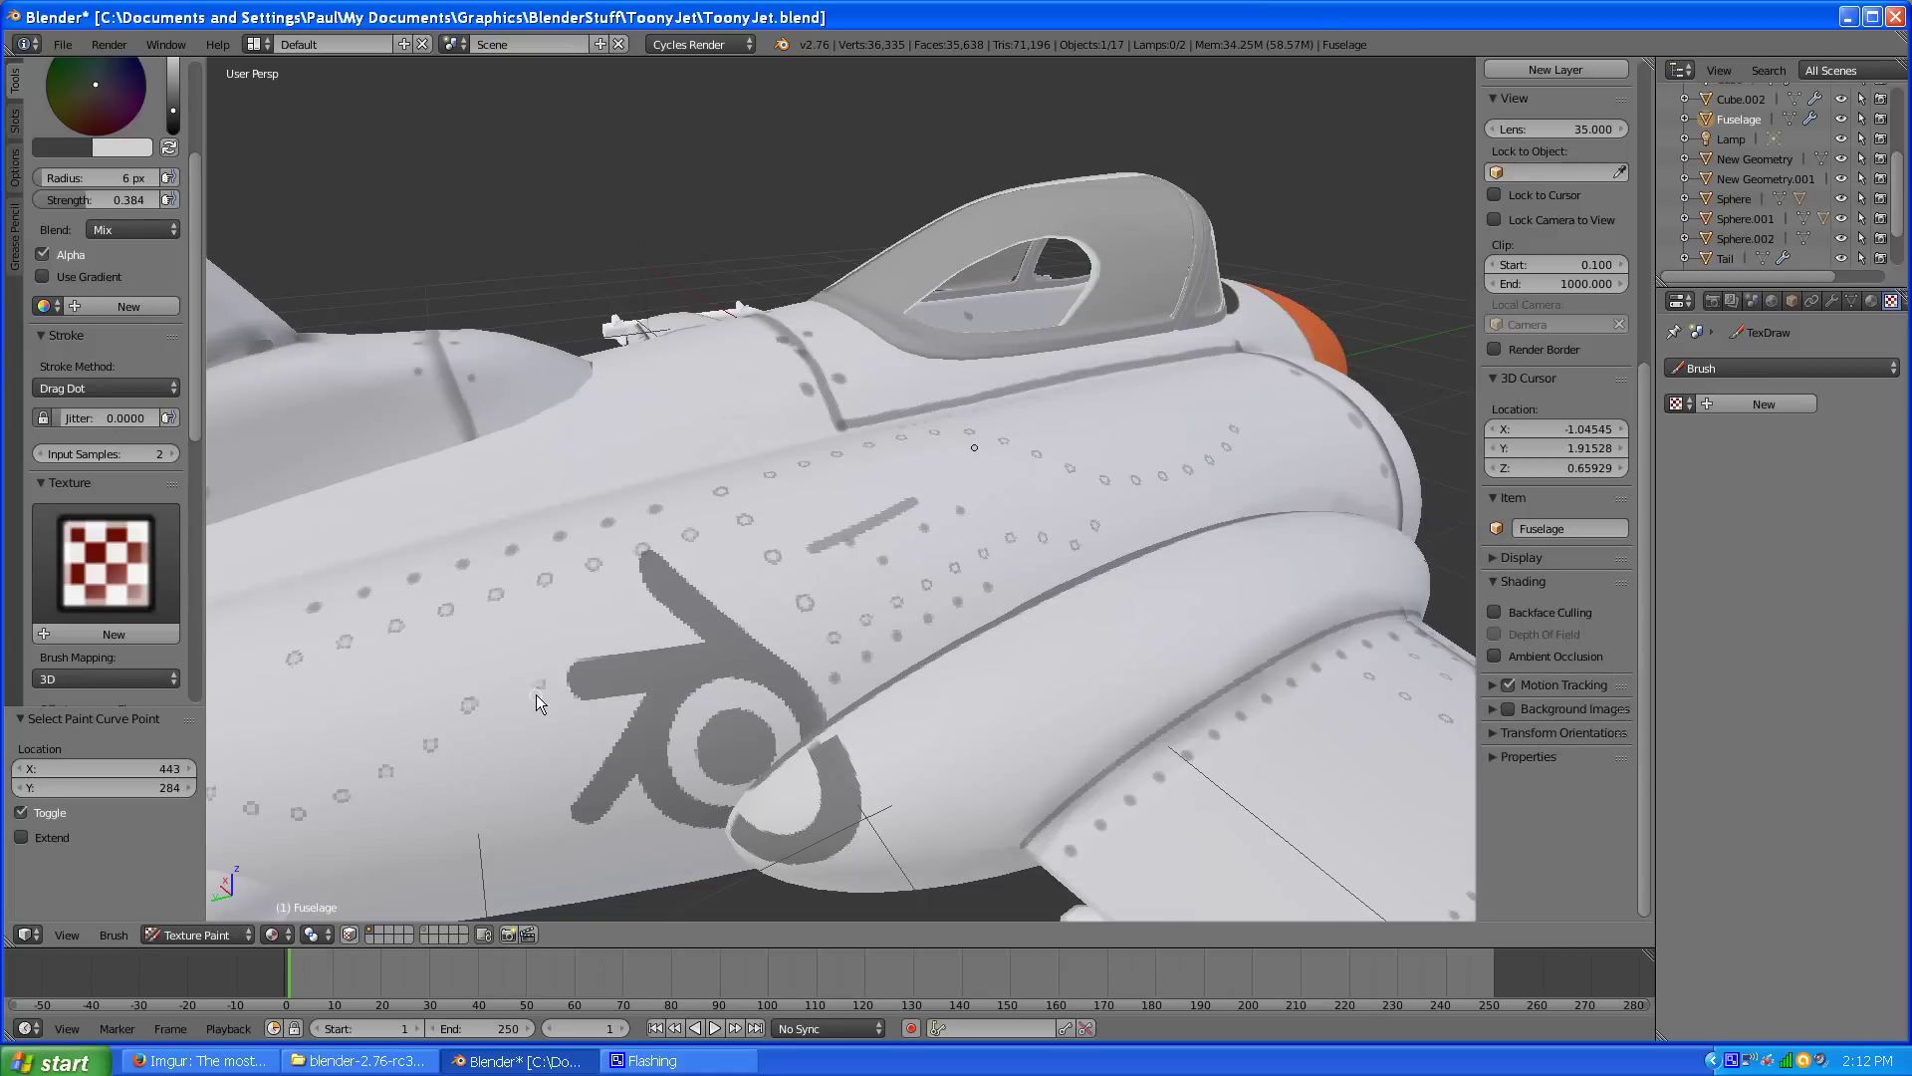
pyautogui.click(461, 644)
# Step: Set the stroke method to Dots and paint a short freehand diagonal stroke of ring marks between the rear fuselage rivet rows
pyautogui.scroll(-2, 664, 565)
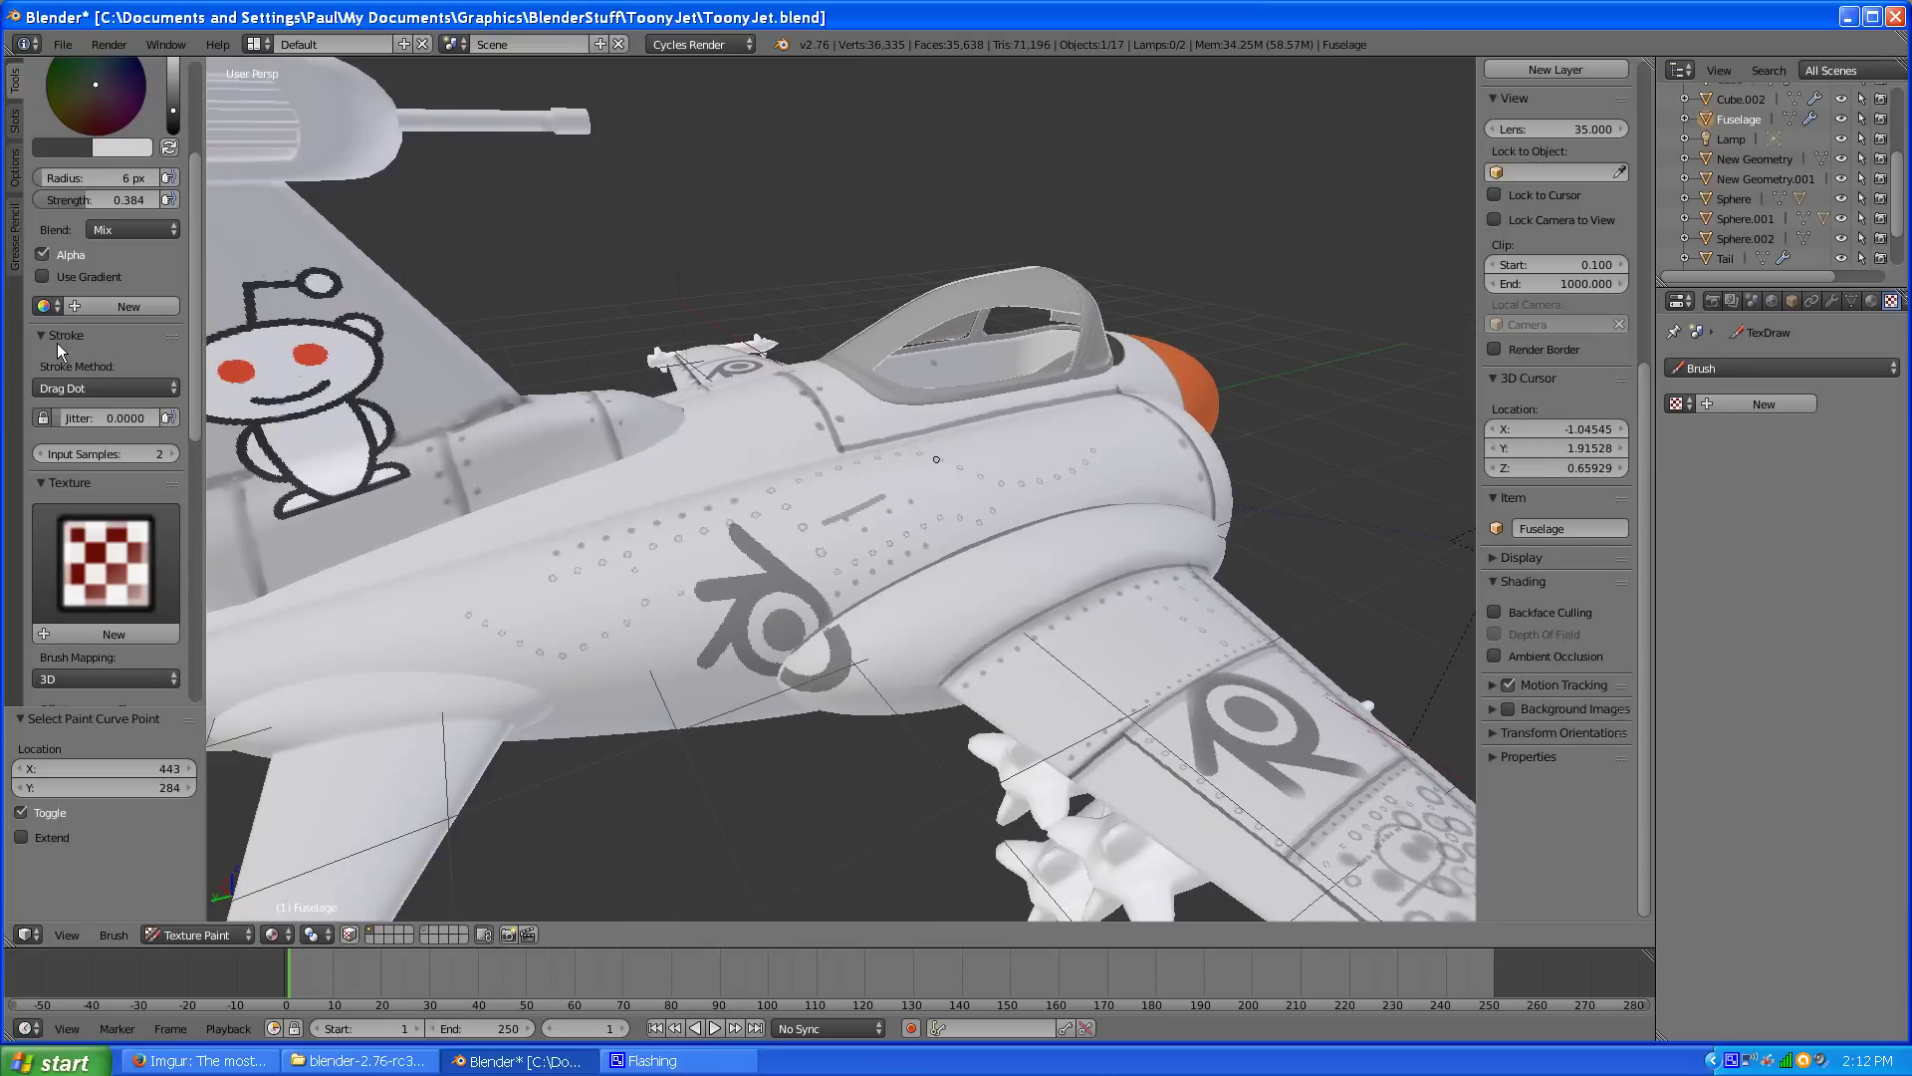
pyautogui.click(84, 390)
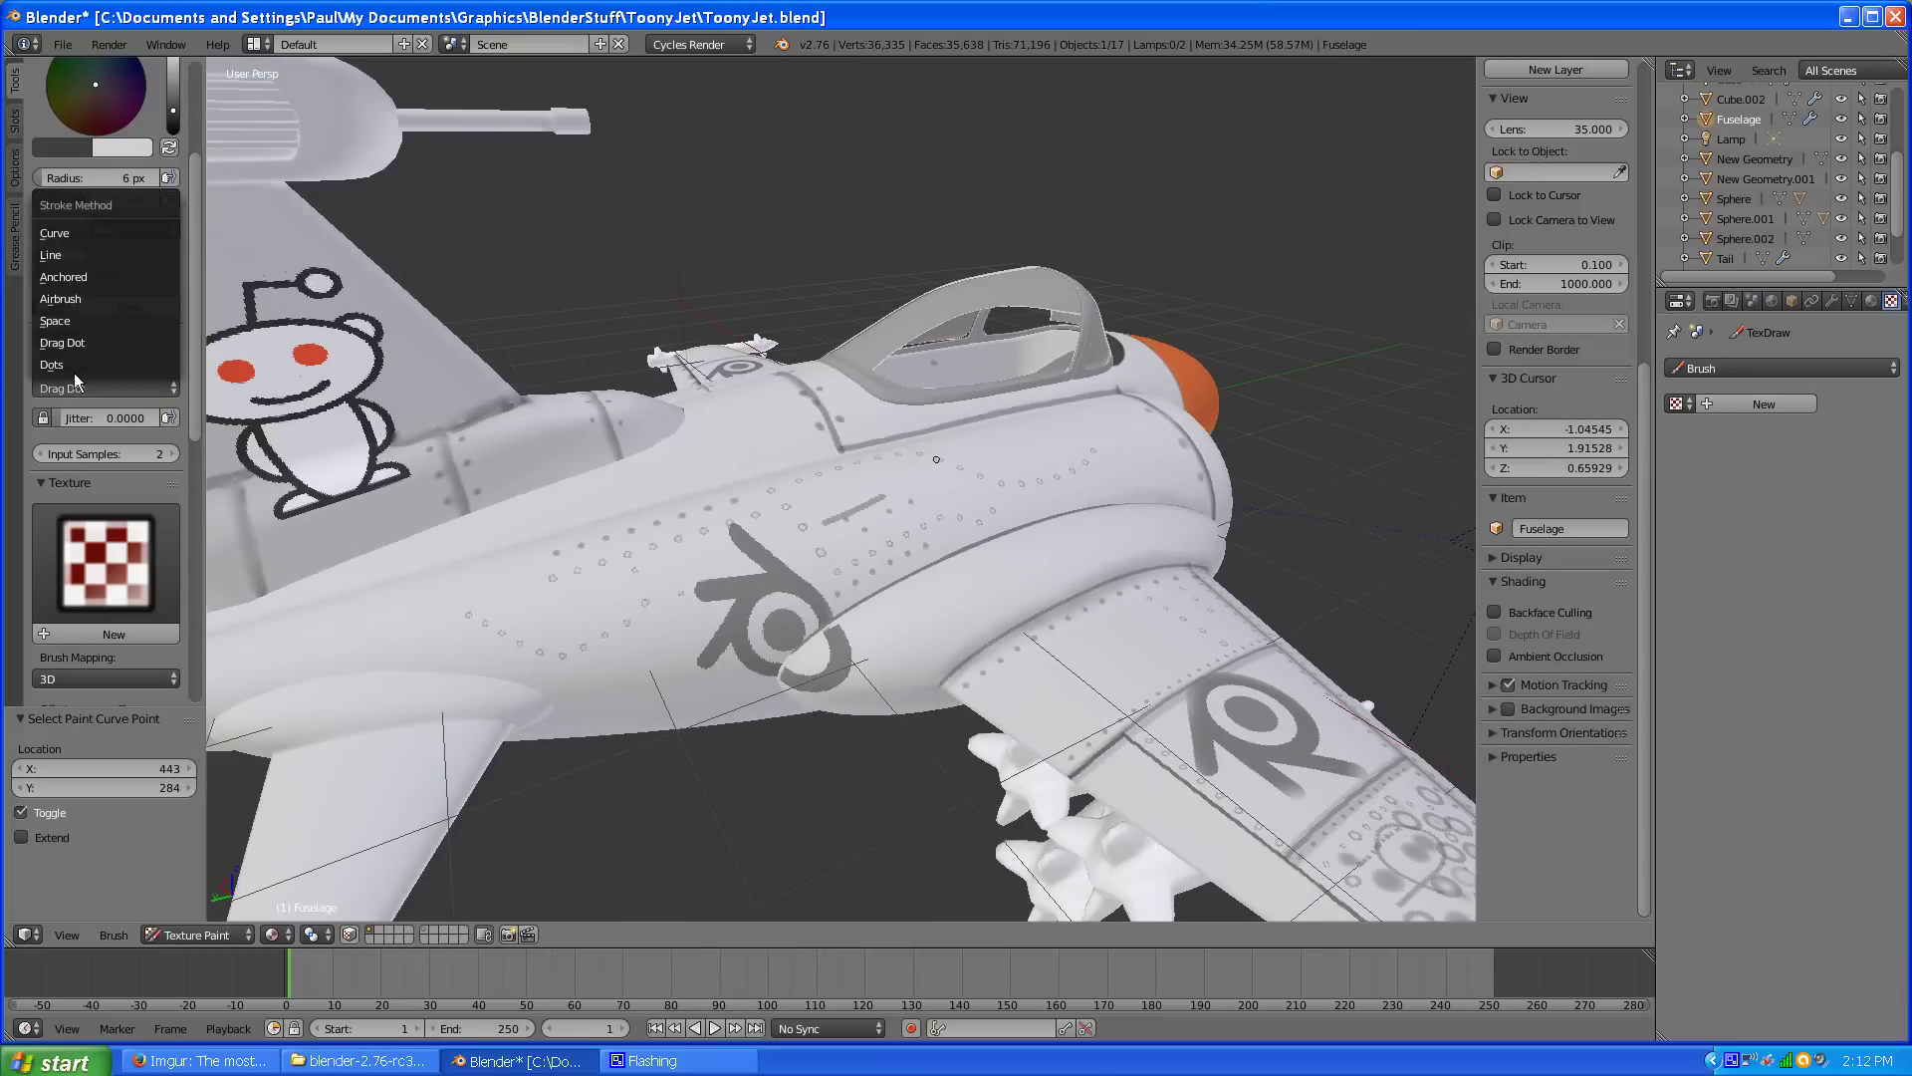
pyautogui.click(69, 364)
pyautogui.scroll(3, 386, 643)
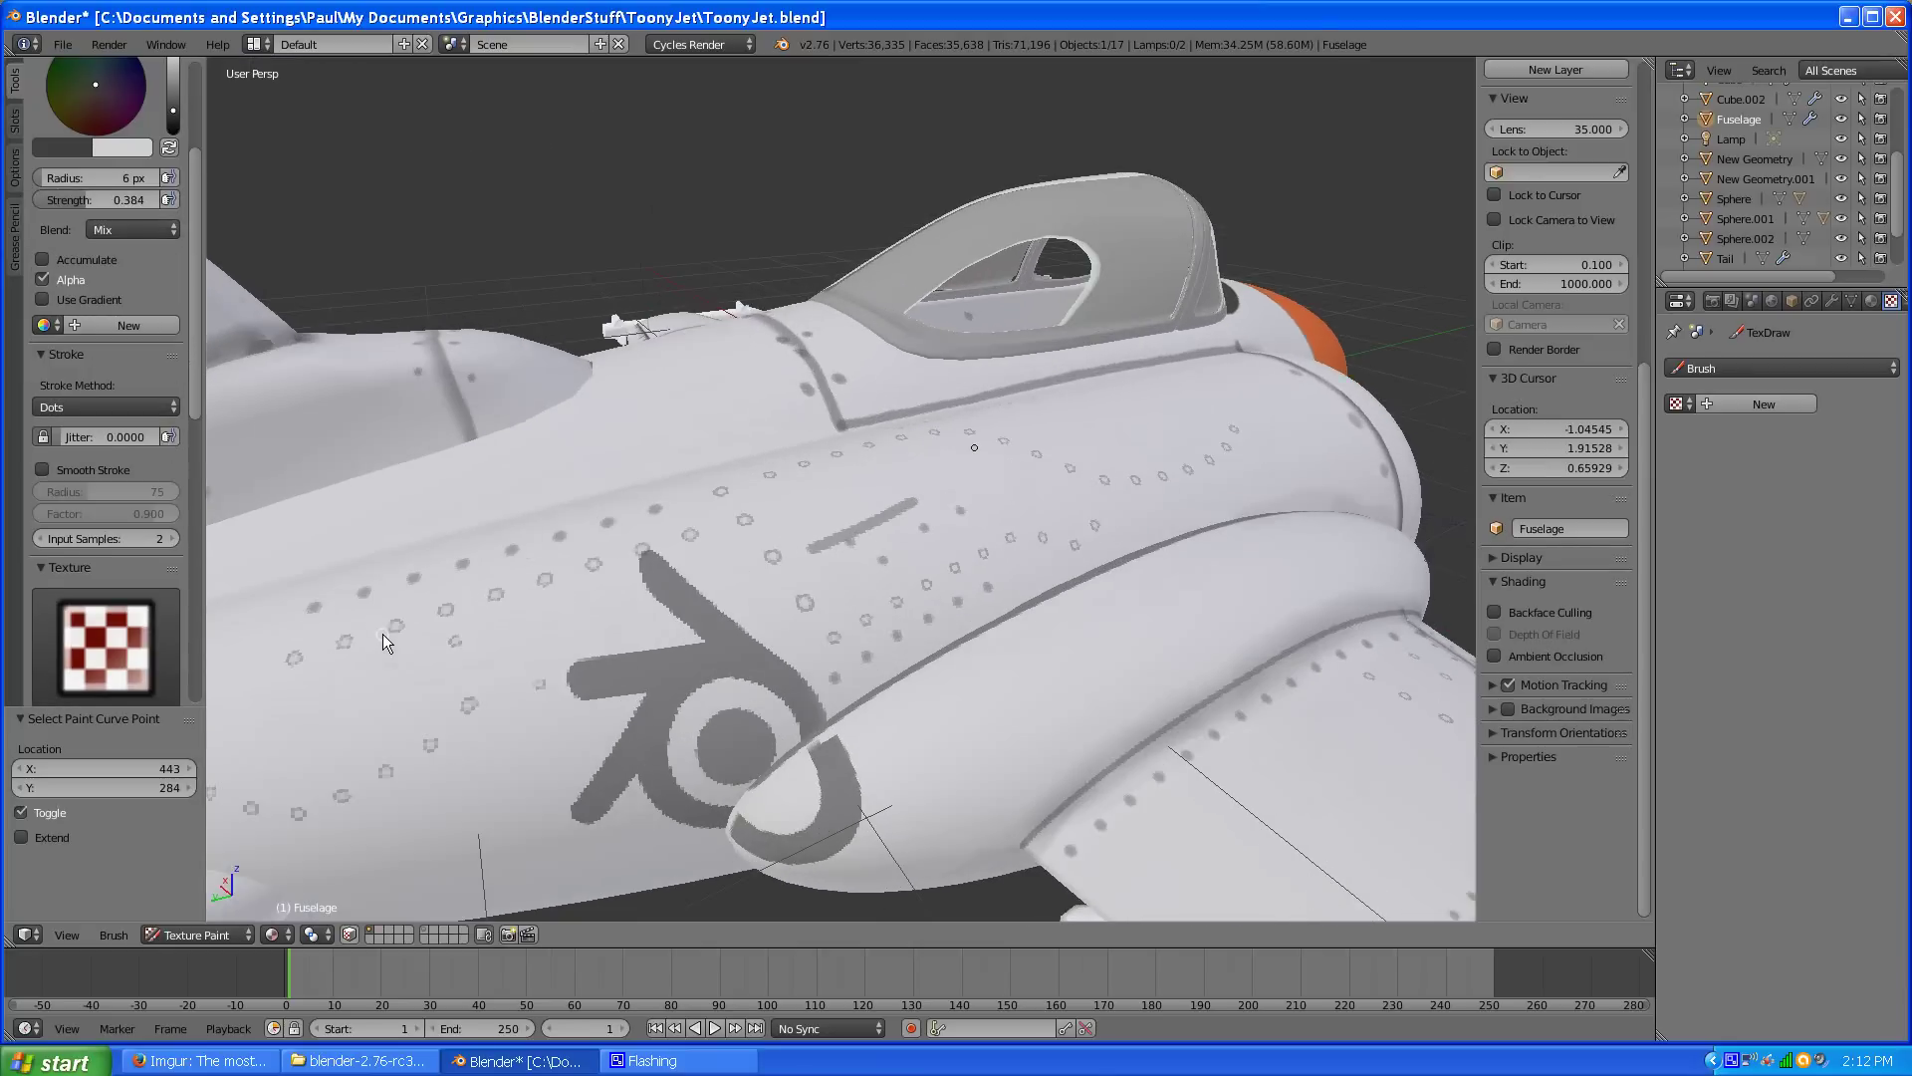
pyautogui.scroll(-4, 405, 645)
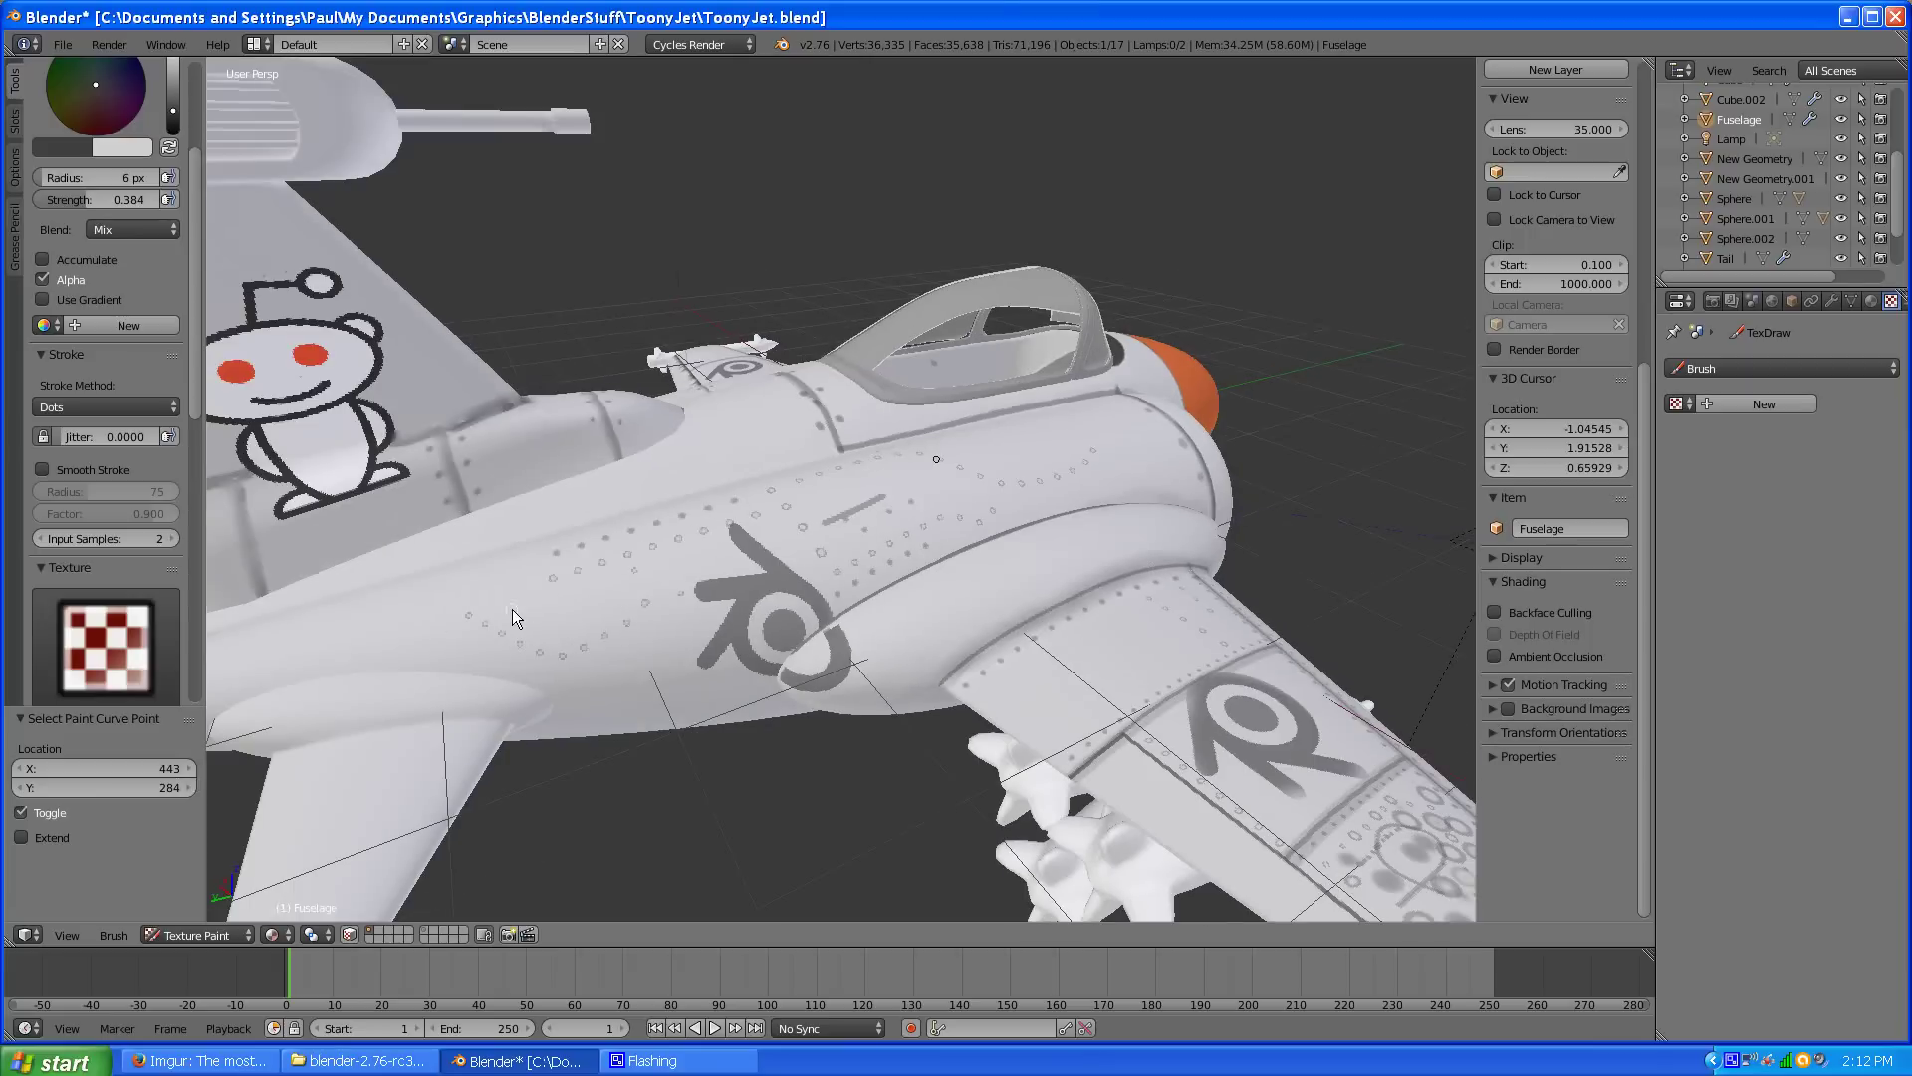
pyautogui.moveTo(540, 626); pyautogui.dragTo(616, 582)
# Step: Set the stroke method to Space and paint two short freehand rows of evenly spaced rivets low on the fuselage behind the Blender logo
pyautogui.scroll(2, 97, 417)
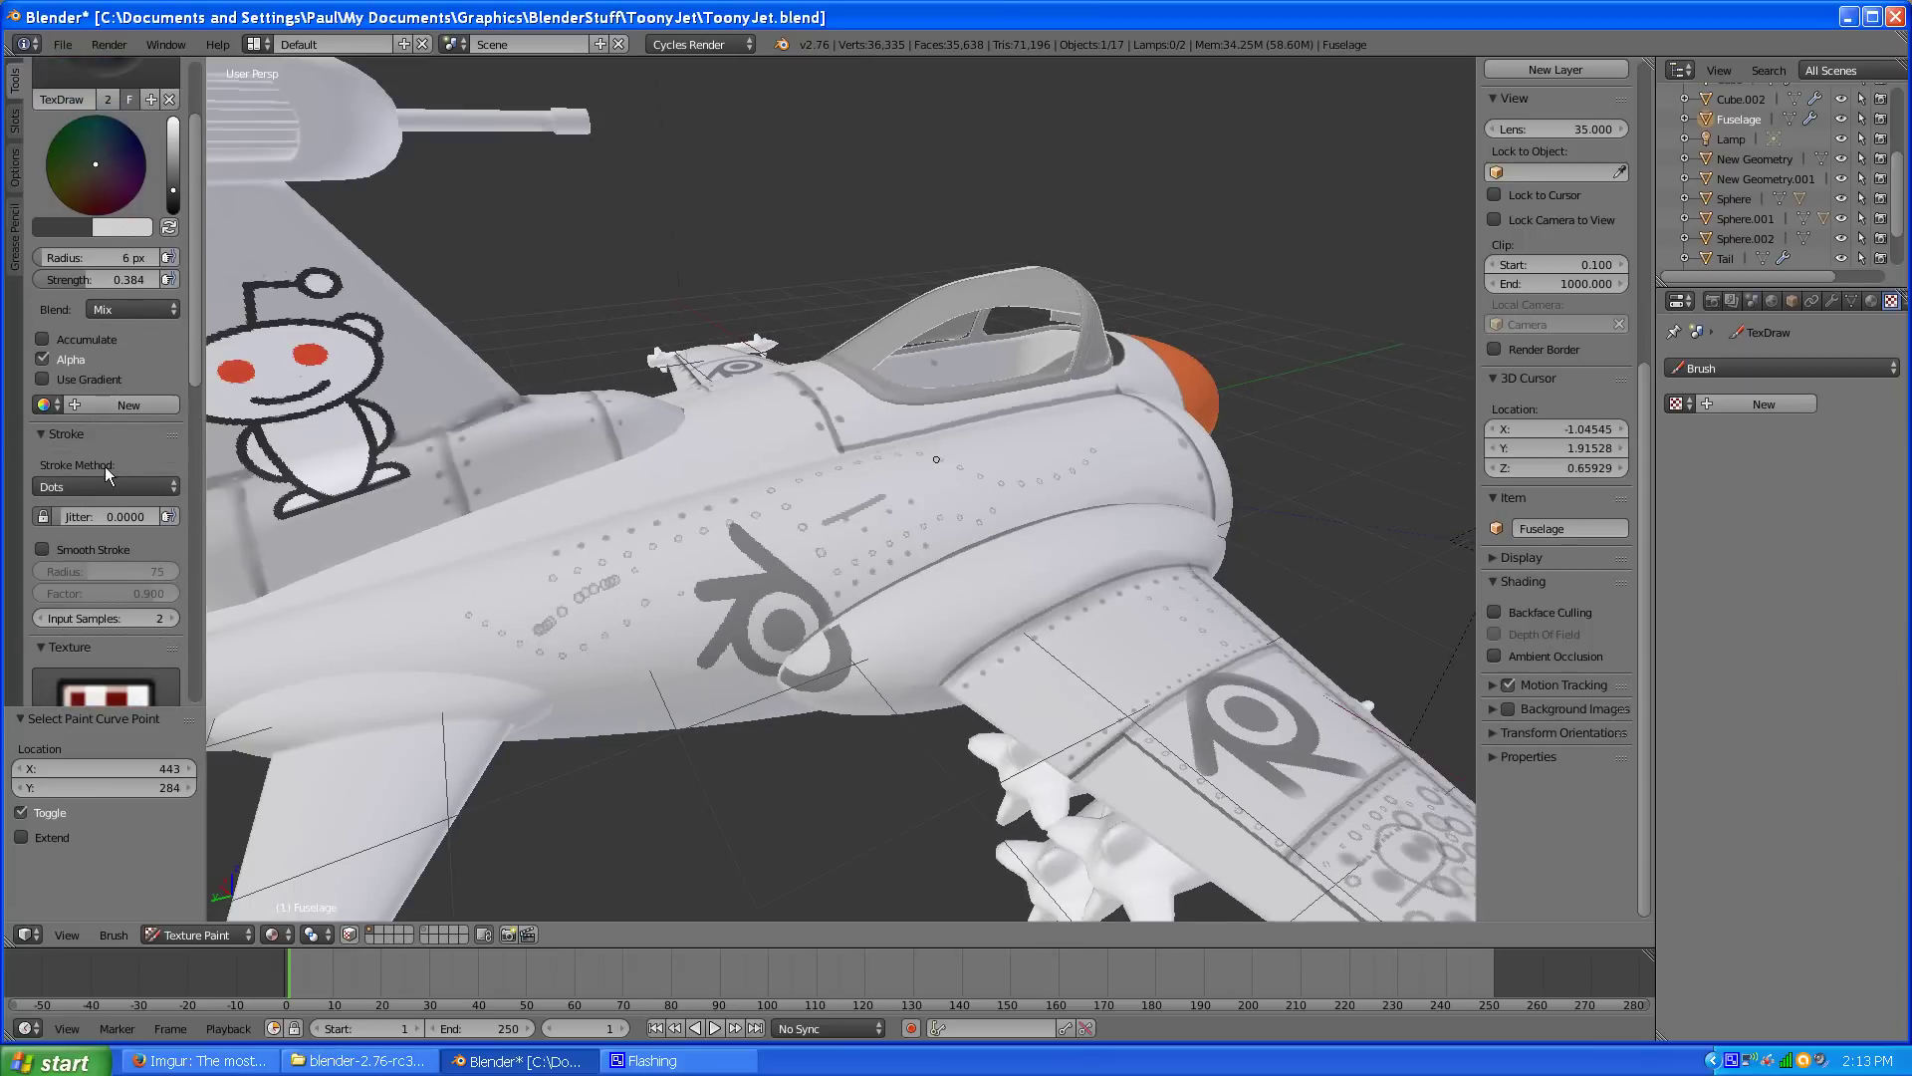
pyautogui.click(119, 487)
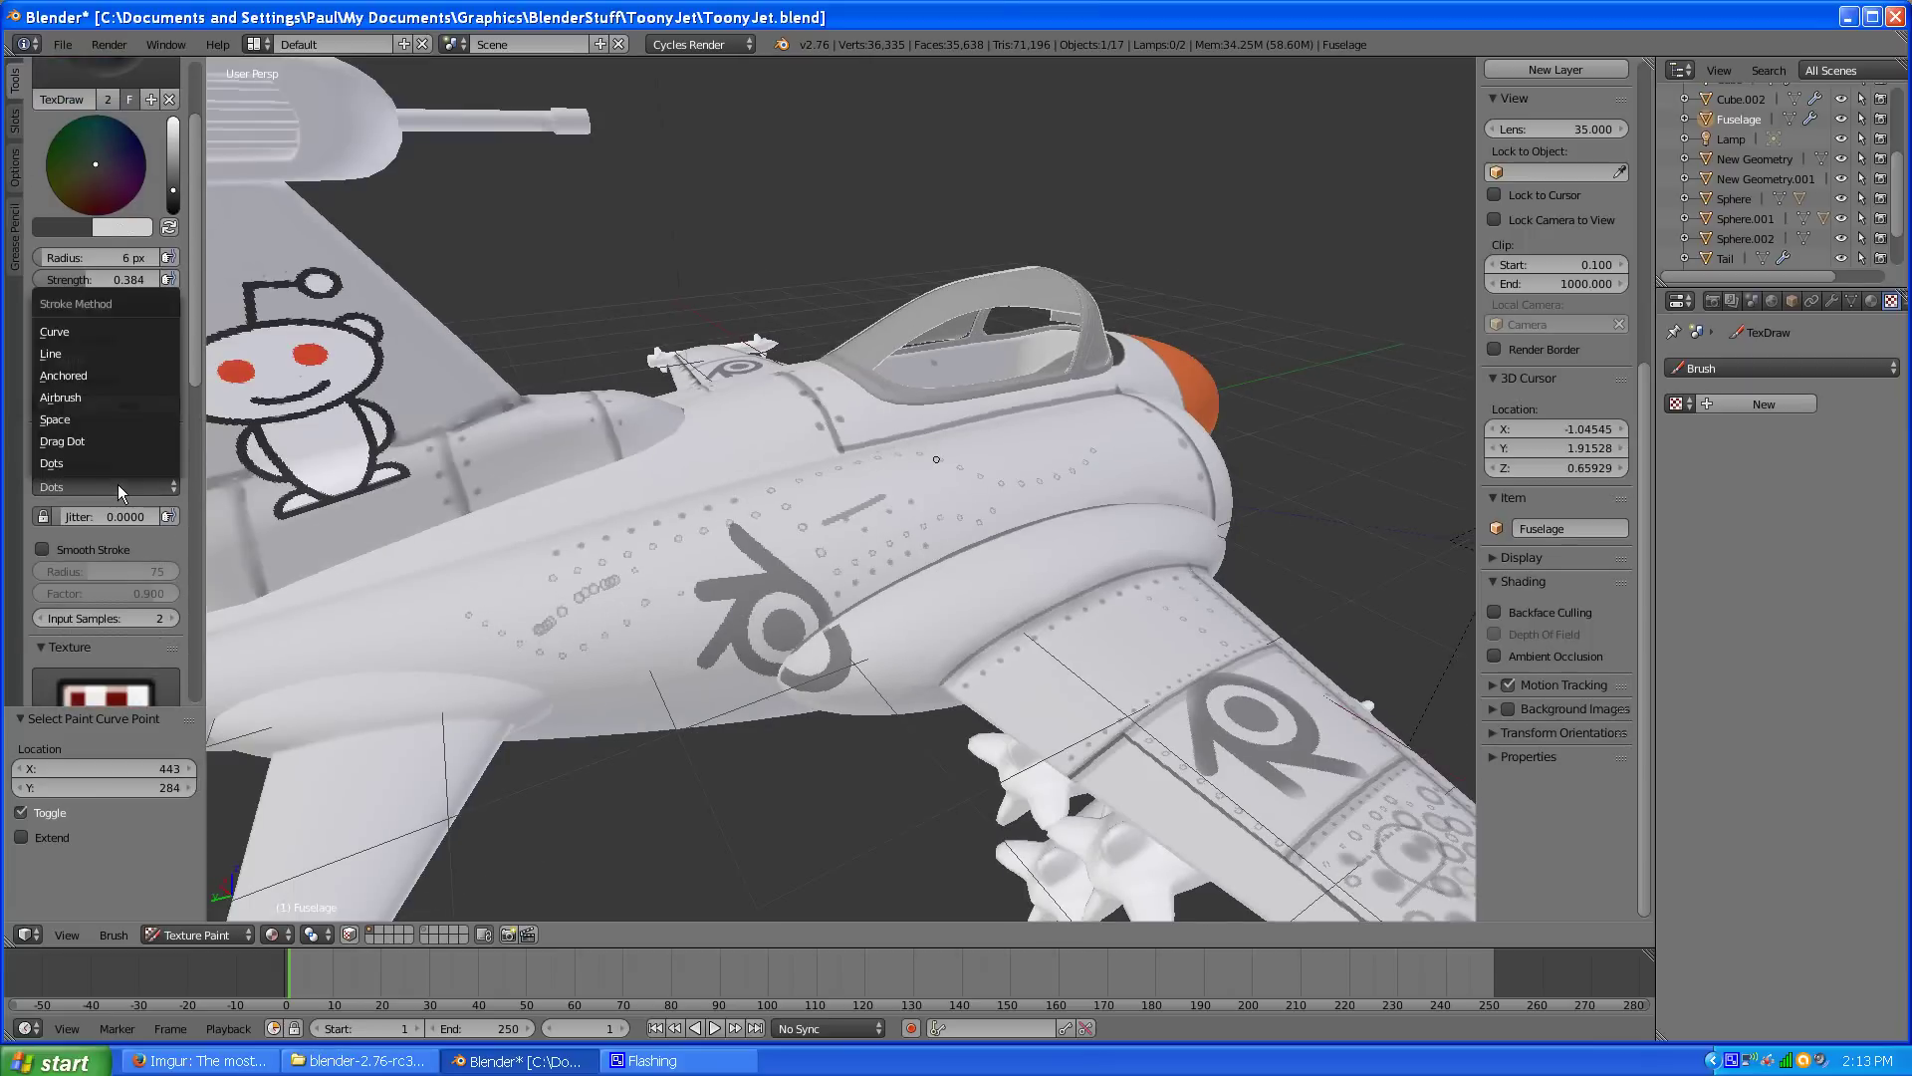
pyautogui.click(105, 420)
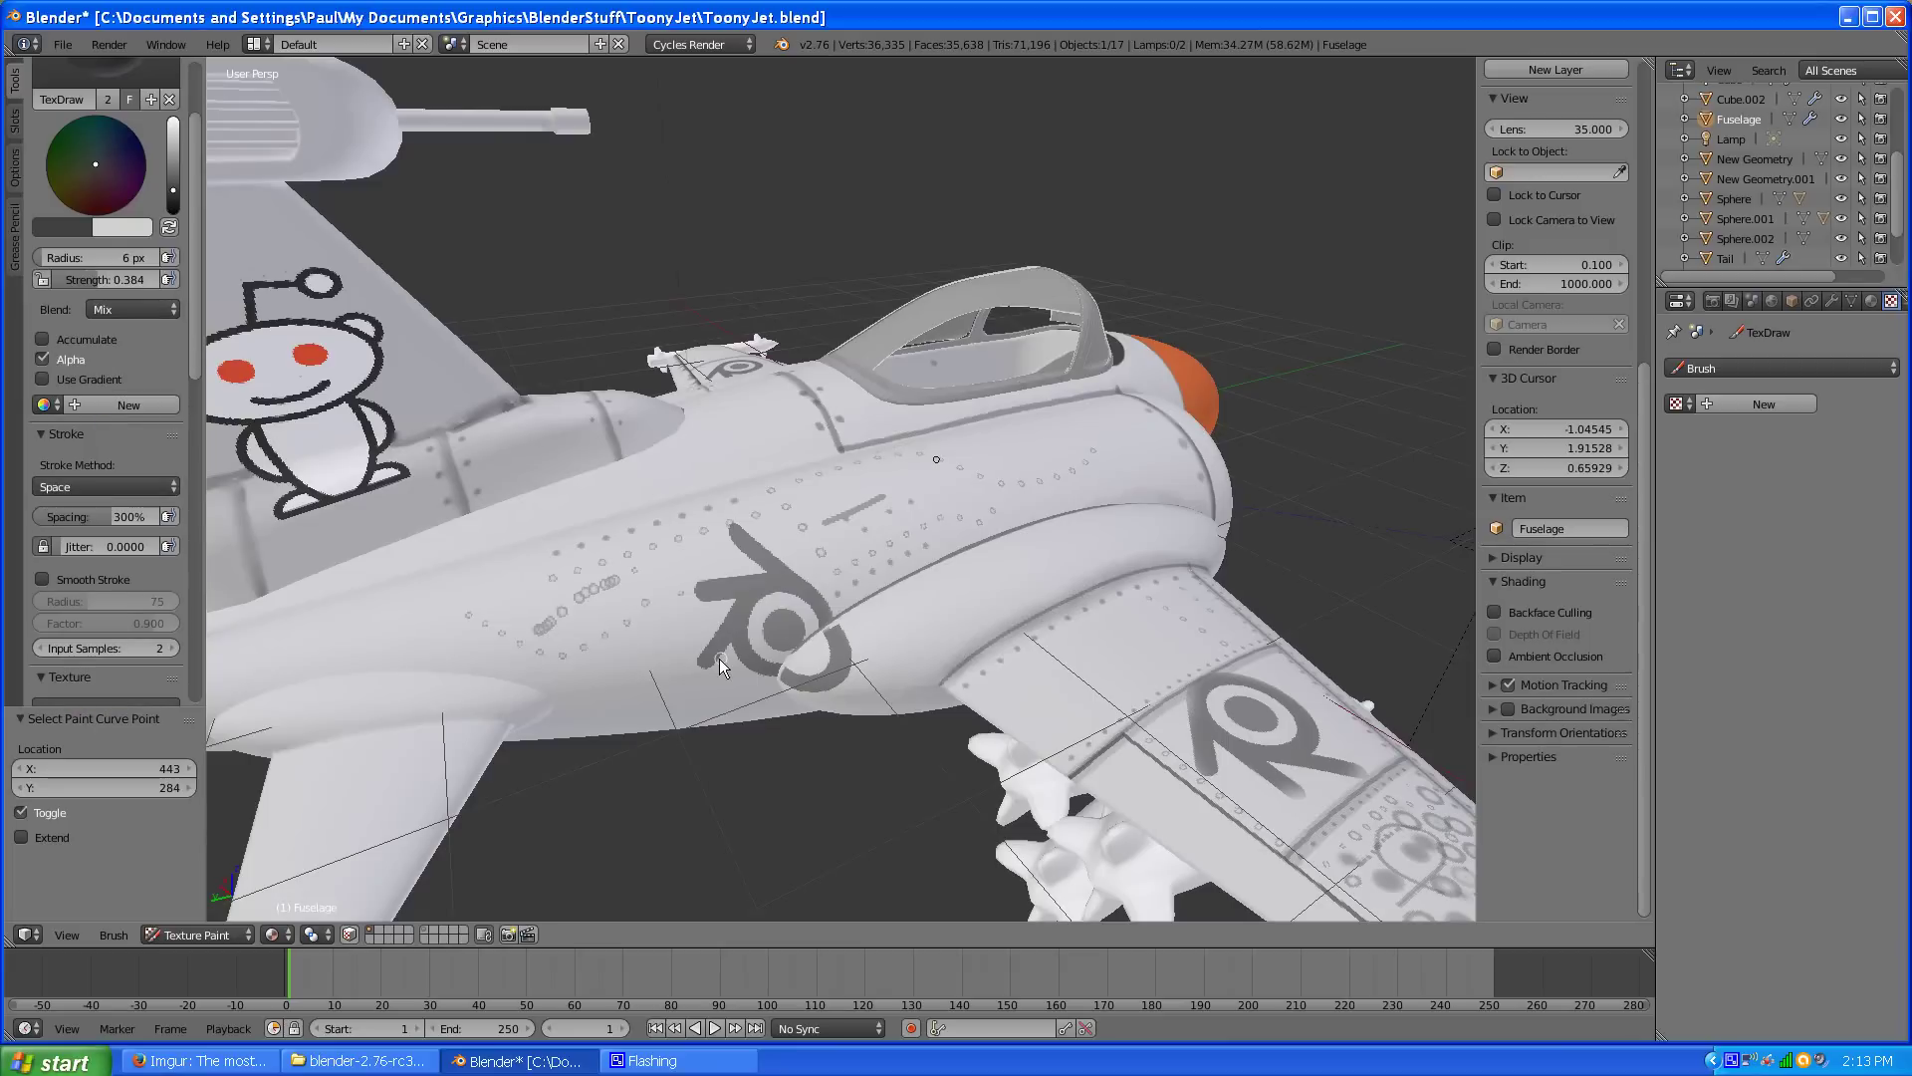
pyautogui.scroll(2, 702, 667)
pyautogui.moveTo(539, 732); pyautogui.dragTo(640, 639)
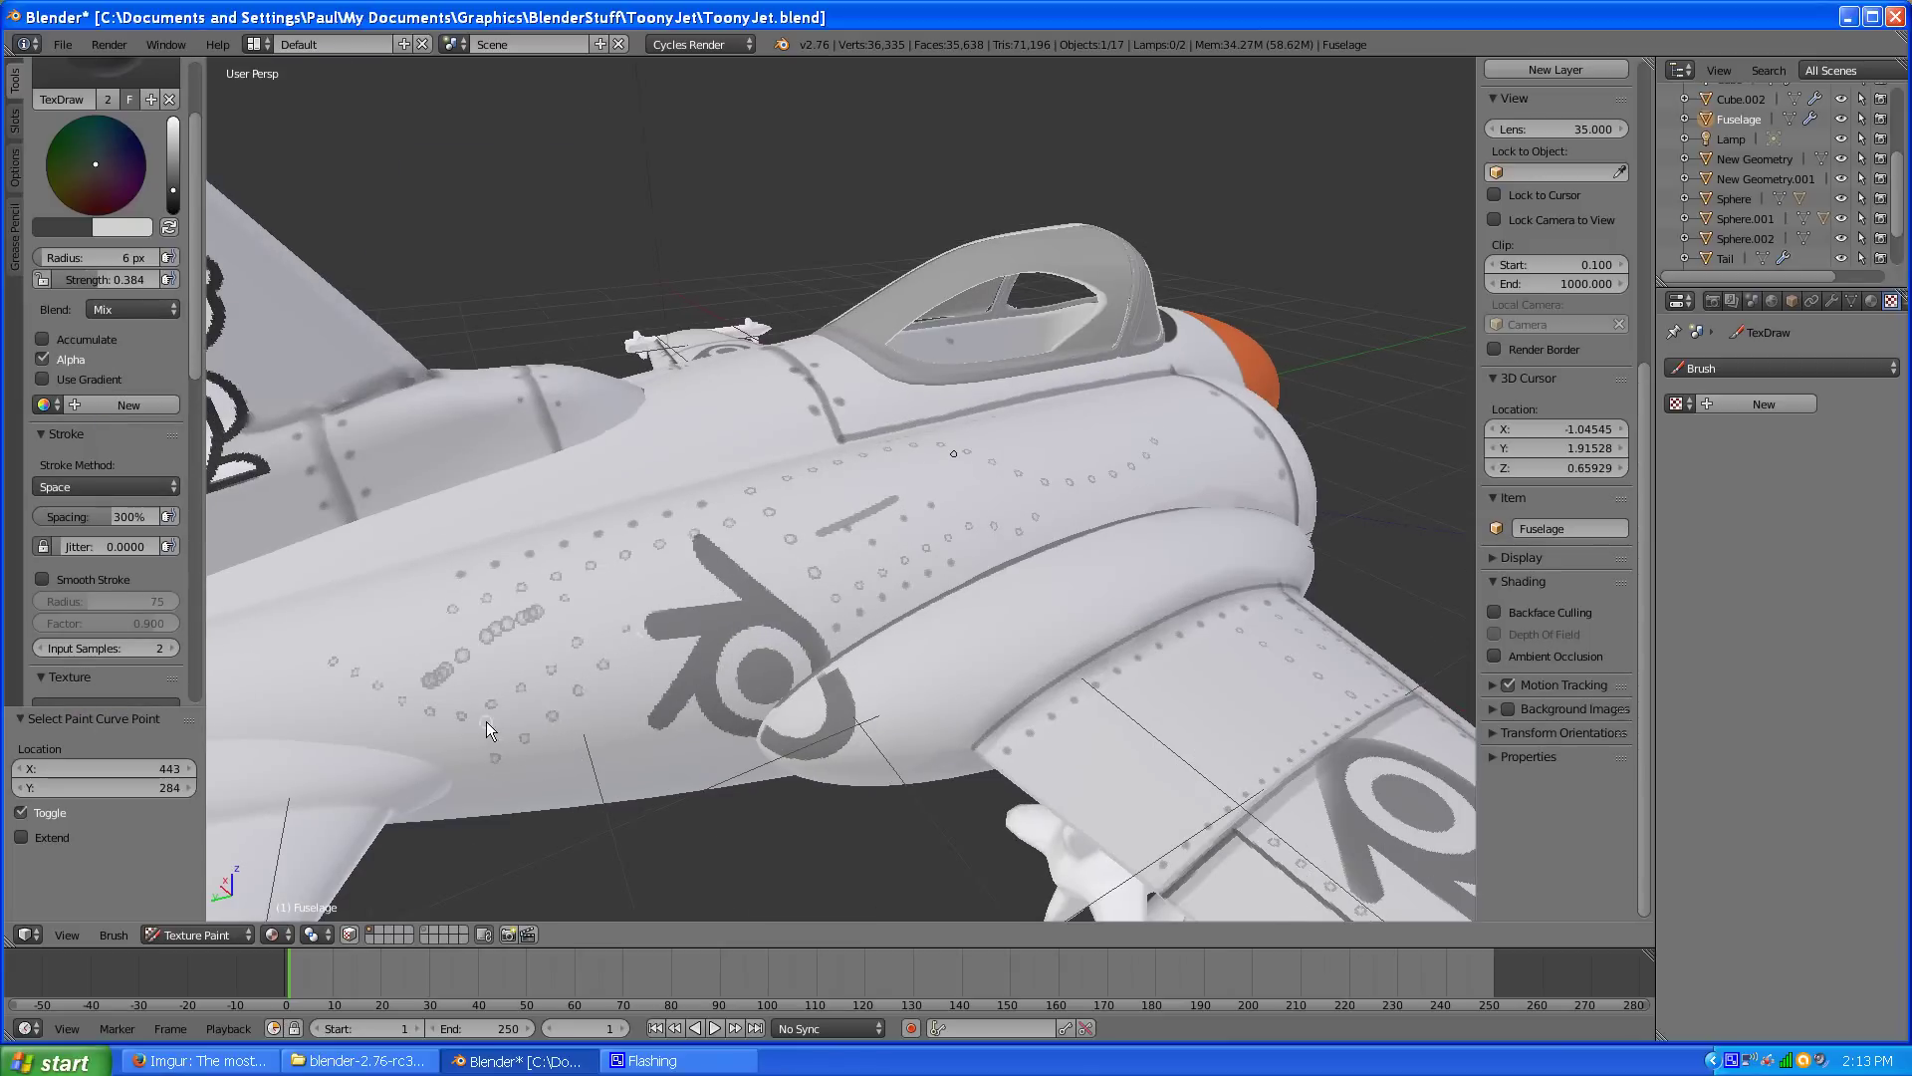
pyautogui.moveTo(488, 737)
pyautogui.mouseDown()
pyautogui.moveTo(506, 703)
pyautogui.moveTo(602, 674)
pyautogui.mouseUp()
# Step: Examine the painted rivets and panel lines on the fuselage, cockpit surround and wings from several angles
pyautogui.scroll(3, 106, 253)
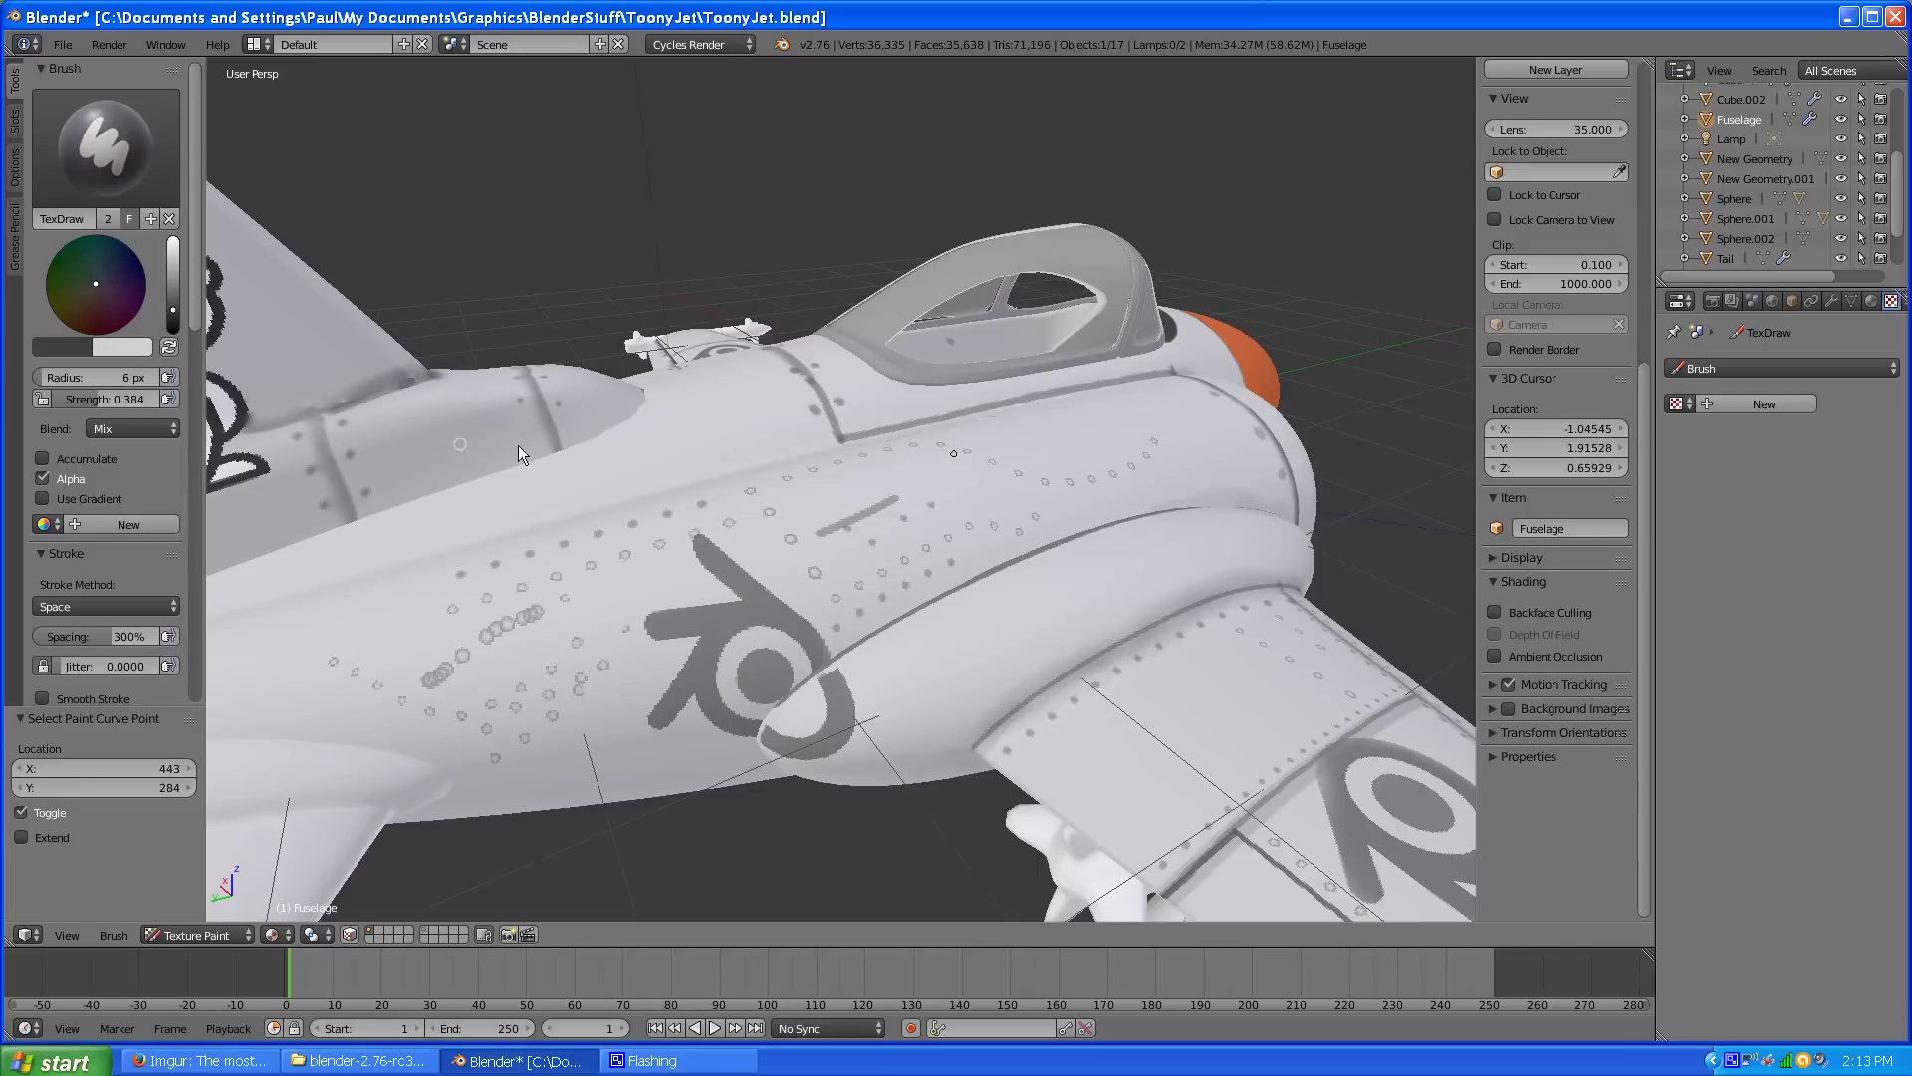
pyautogui.scroll(-4, 658, 478)
pyautogui.scroll(1, 977, 602)
pyautogui.scroll(5, 981, 610)
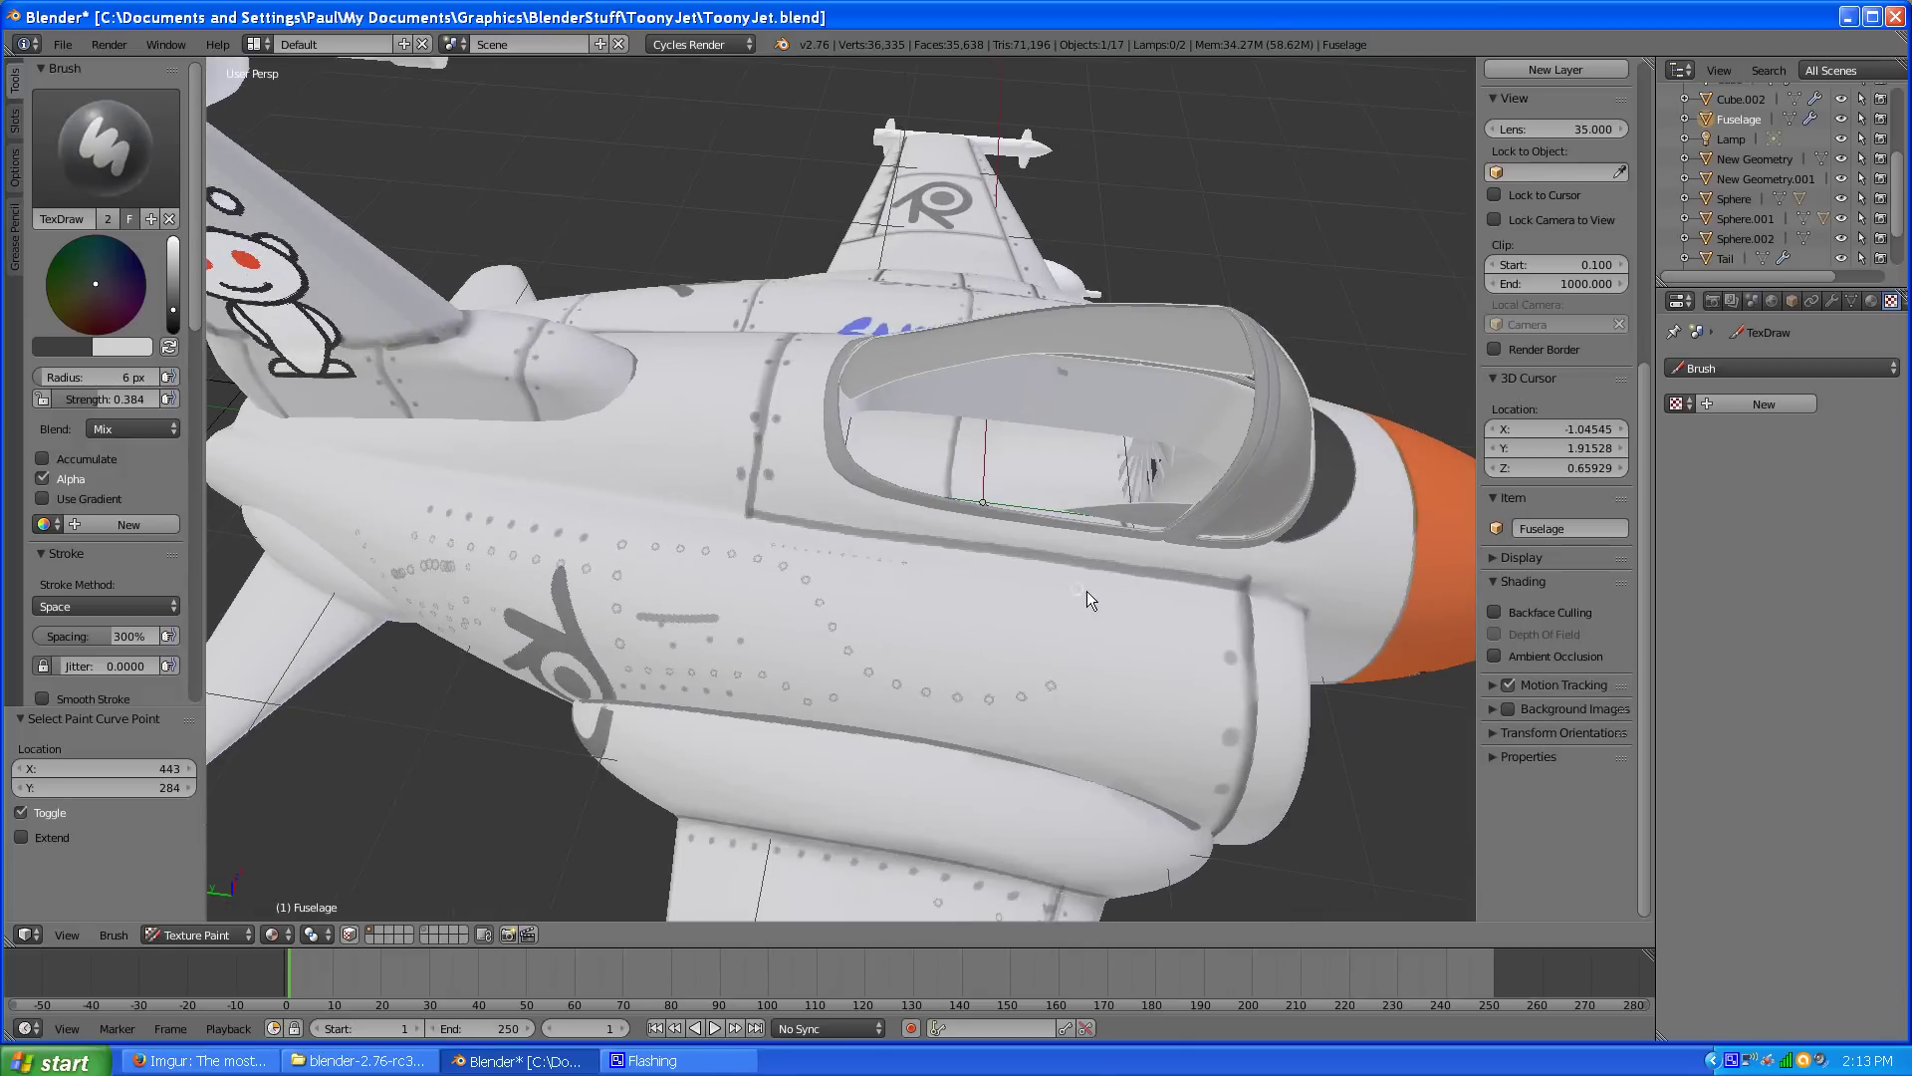
pyautogui.moveTo(1093, 598); pyautogui.dragTo(974, 623, button='middle')
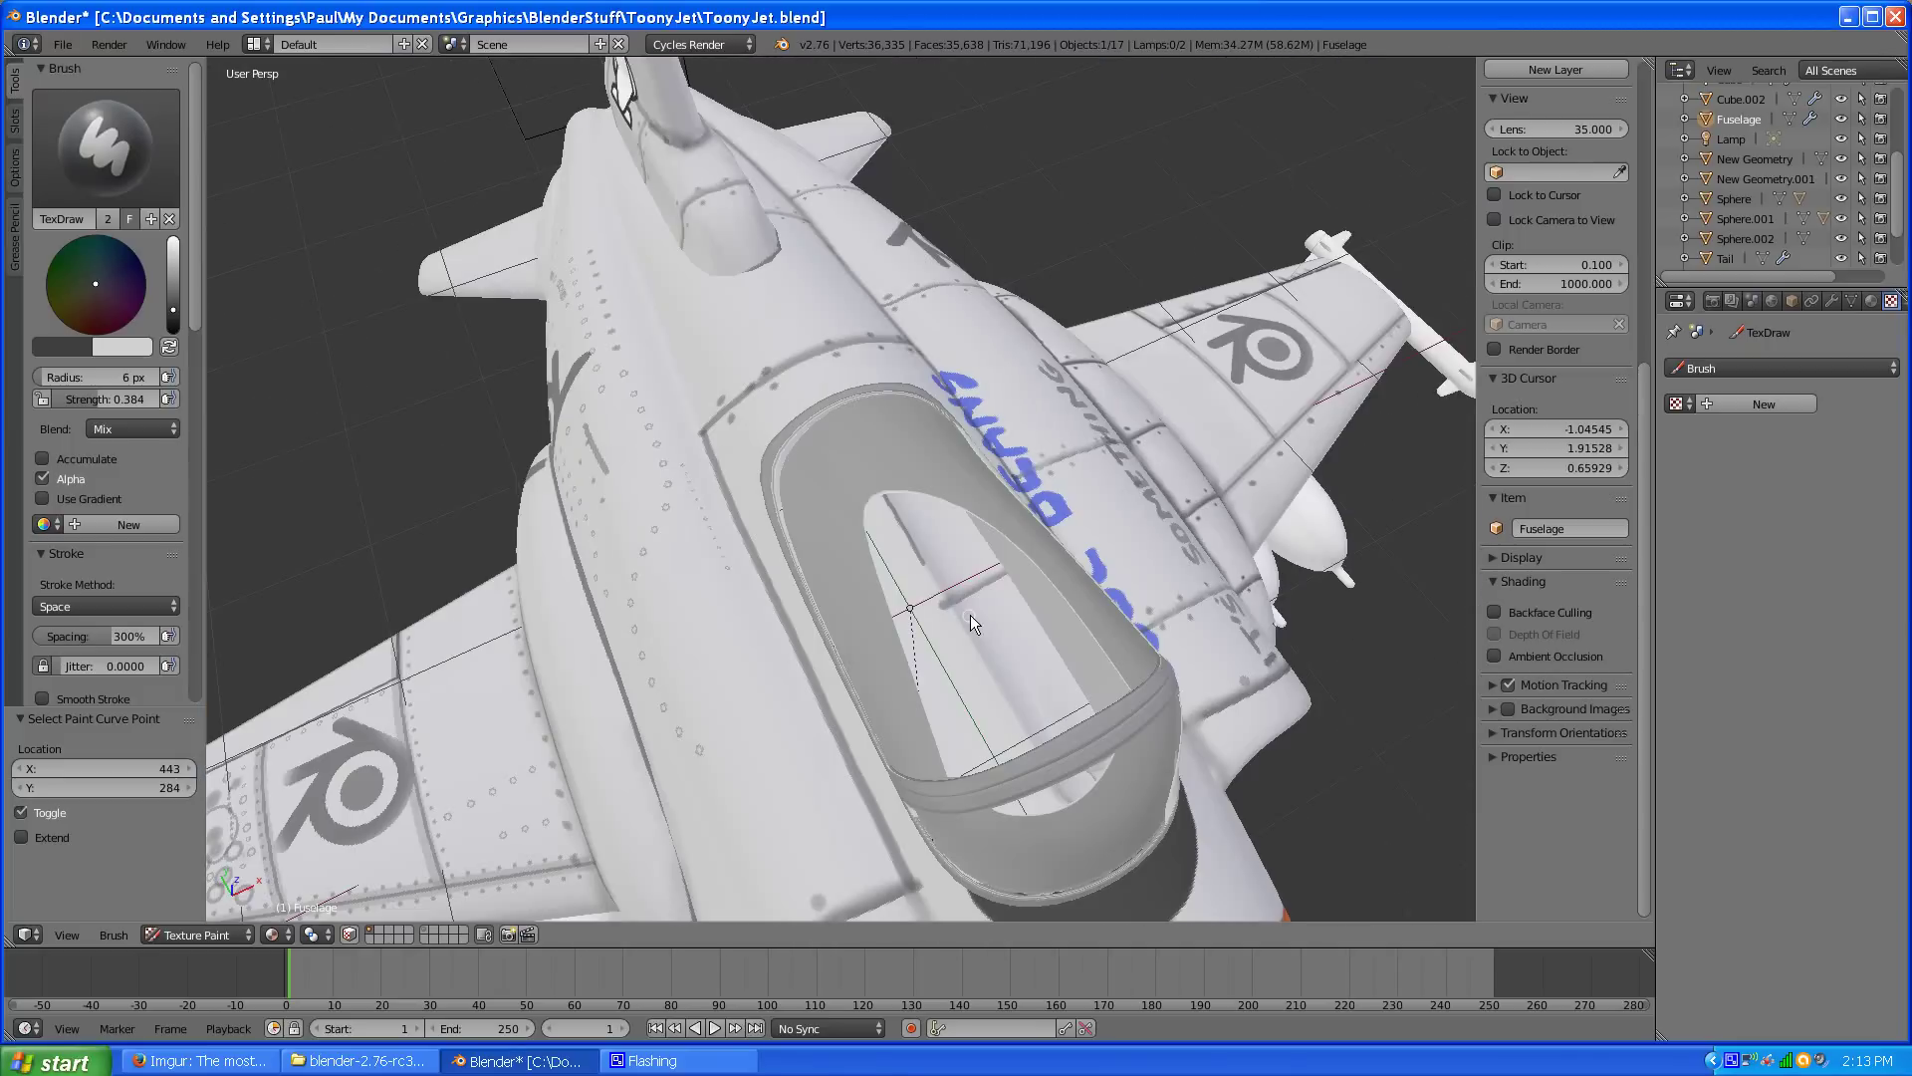
pyautogui.scroll(-3, 971, 620)
pyautogui.scroll(-4, 733, 638)
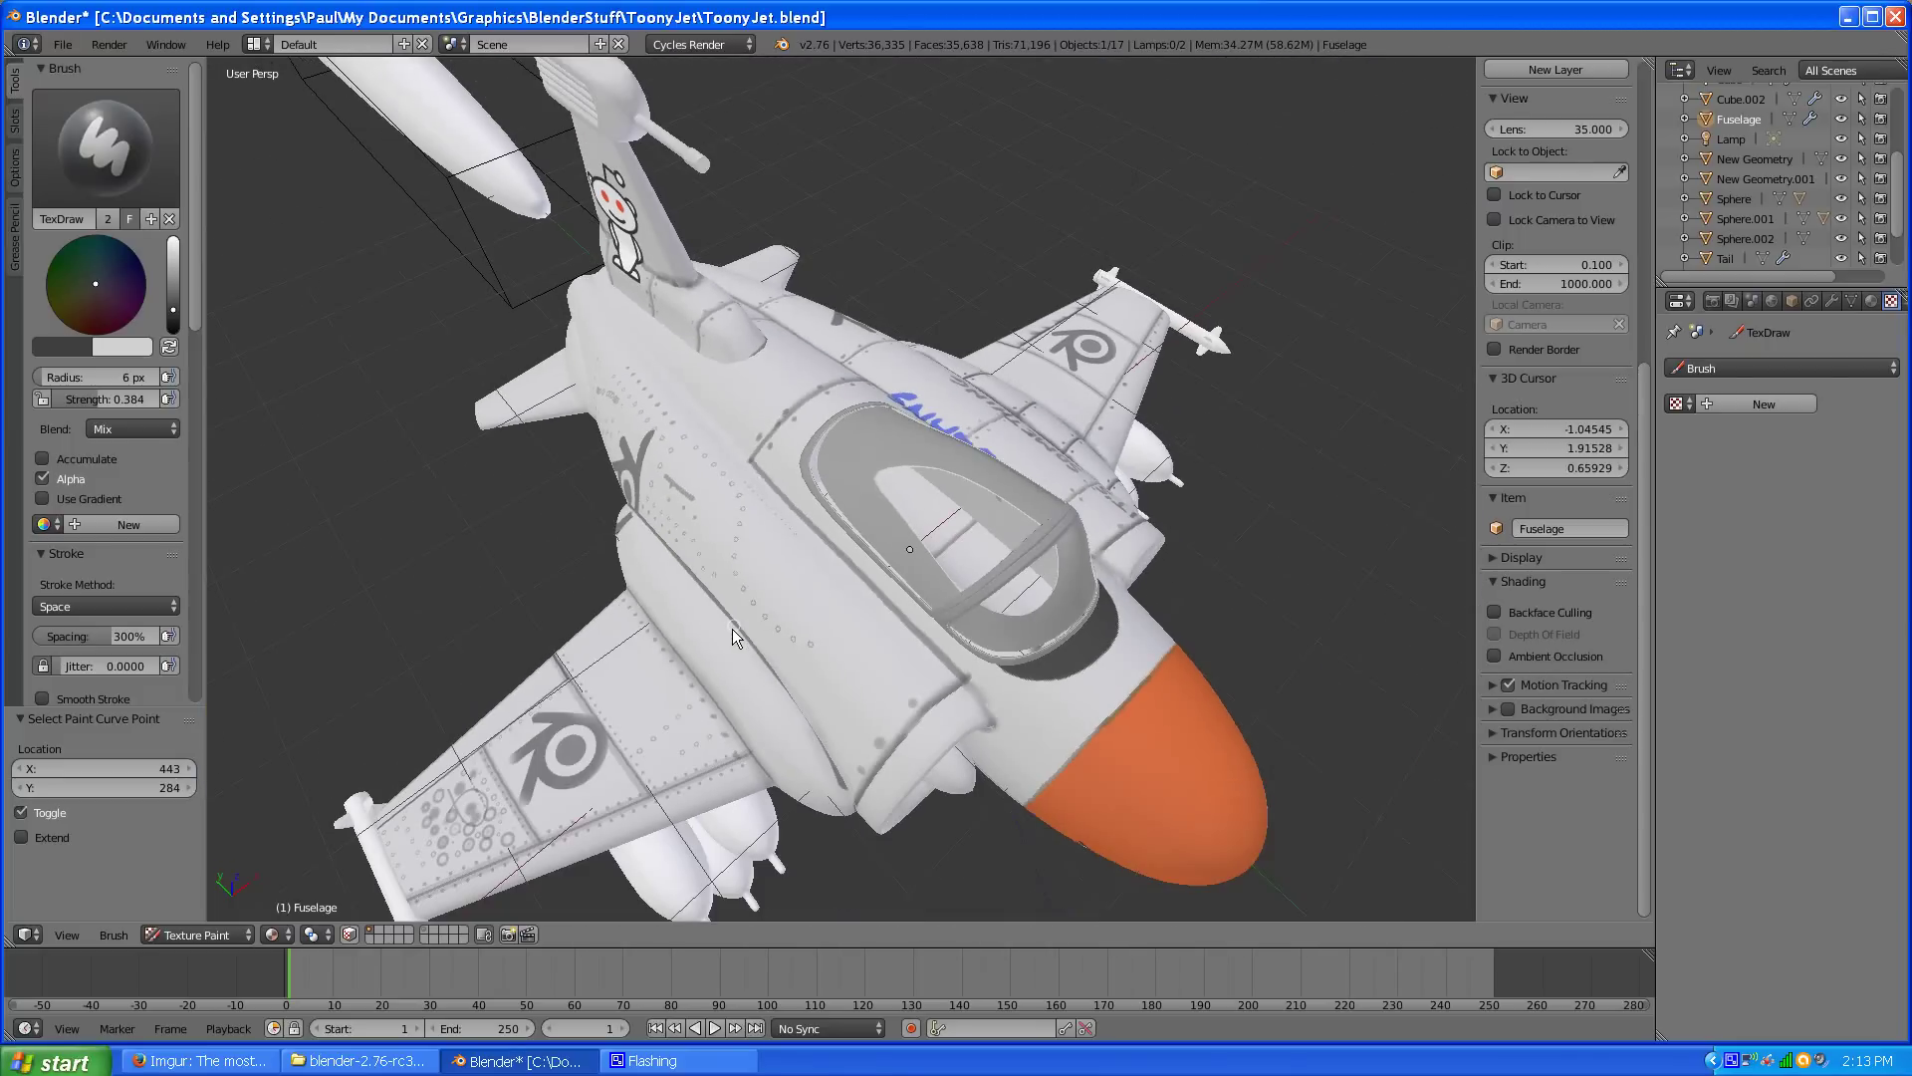
pyautogui.scroll(5, 702, 688)
pyautogui.moveTo(703, 742); pyautogui.dragTo(821, 675, button='middle')
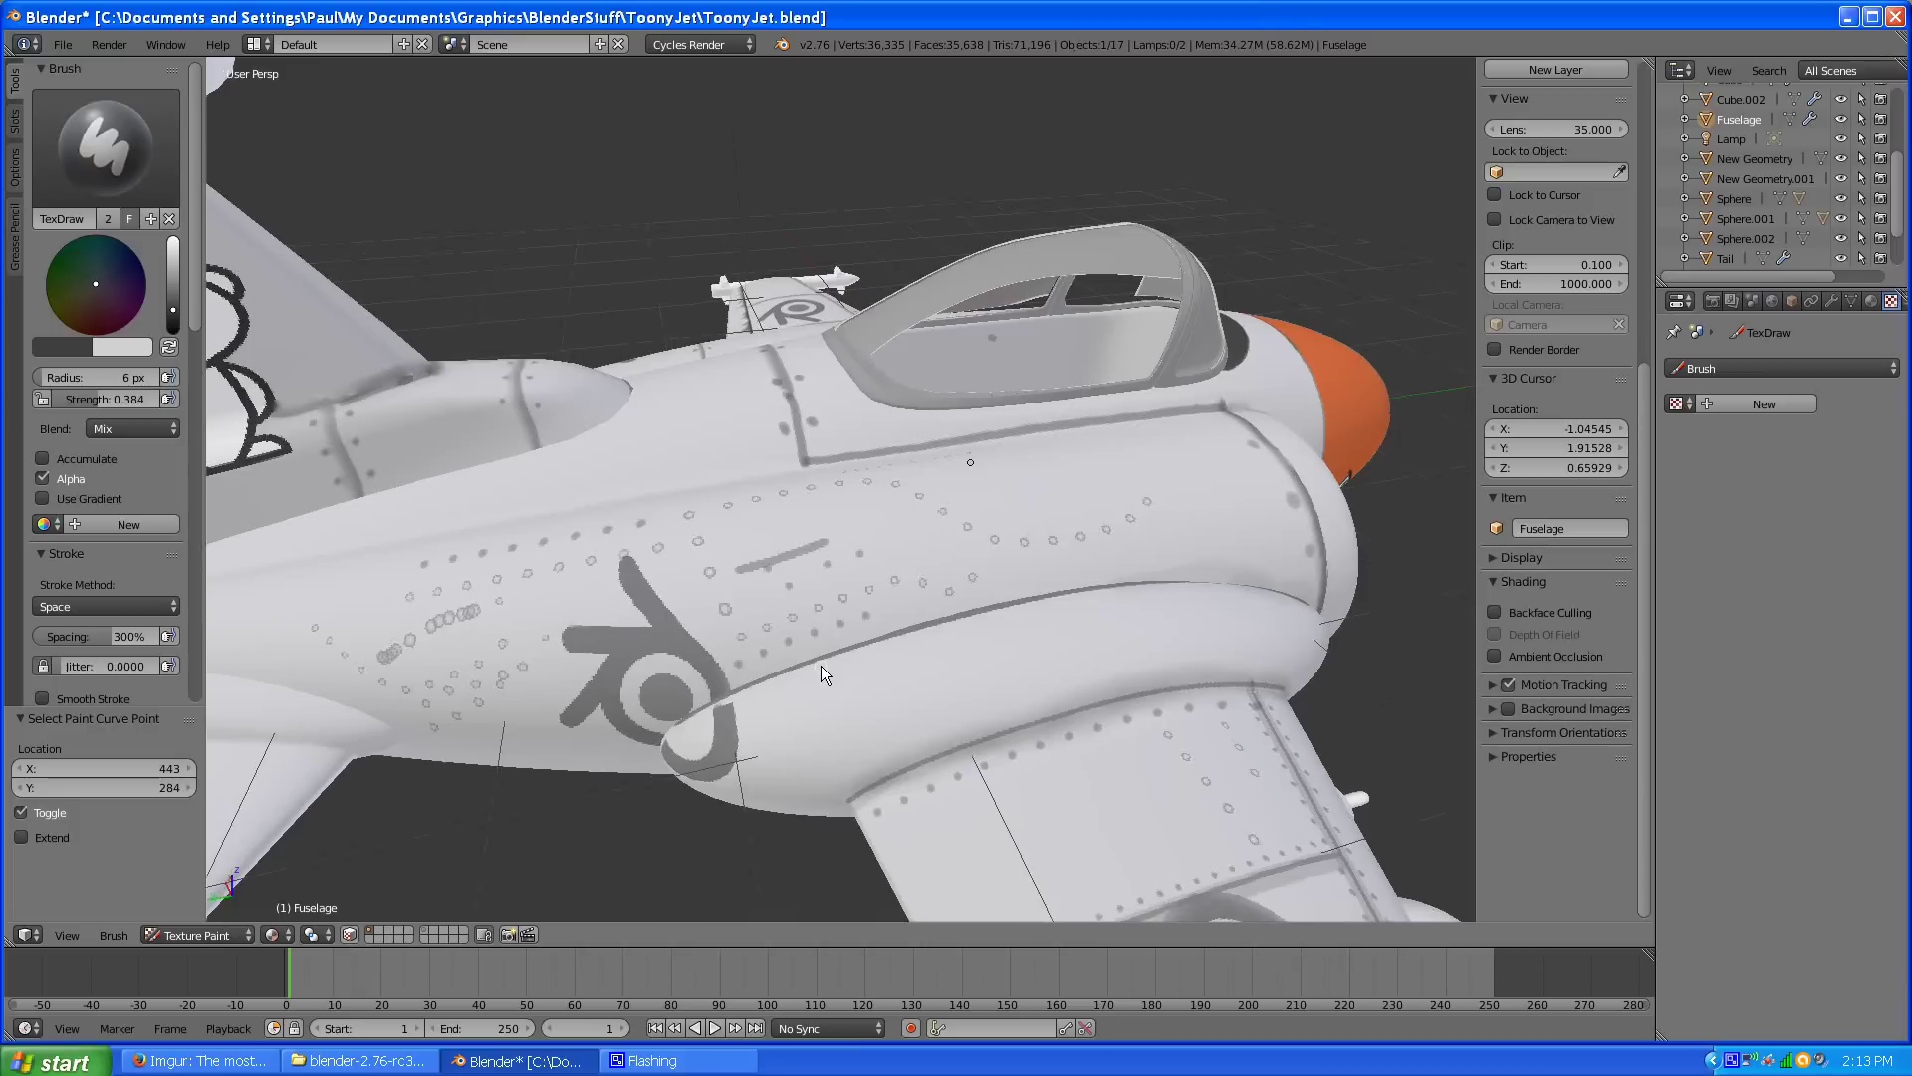
pyautogui.scroll(-4, 822, 675)
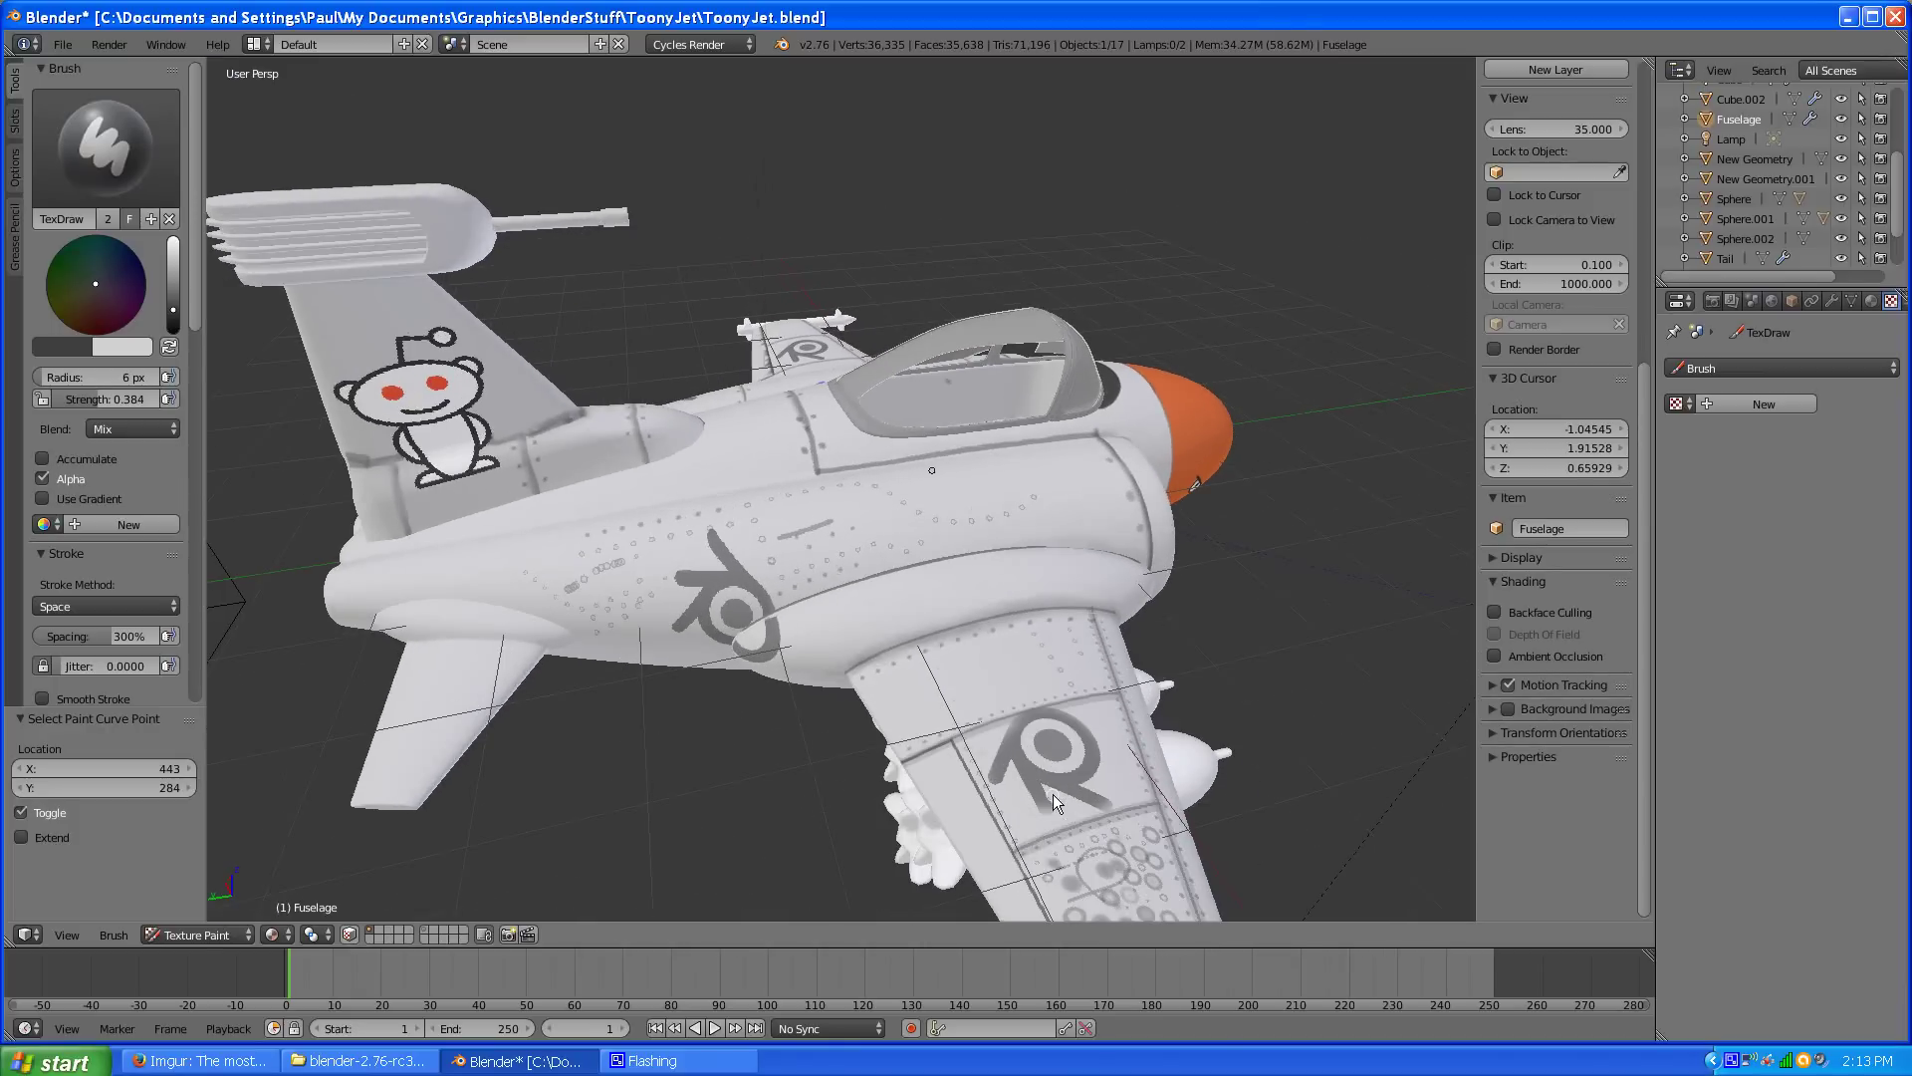
pyautogui.moveTo(971, 586); pyautogui.dragTo(792, 643, button='middle')
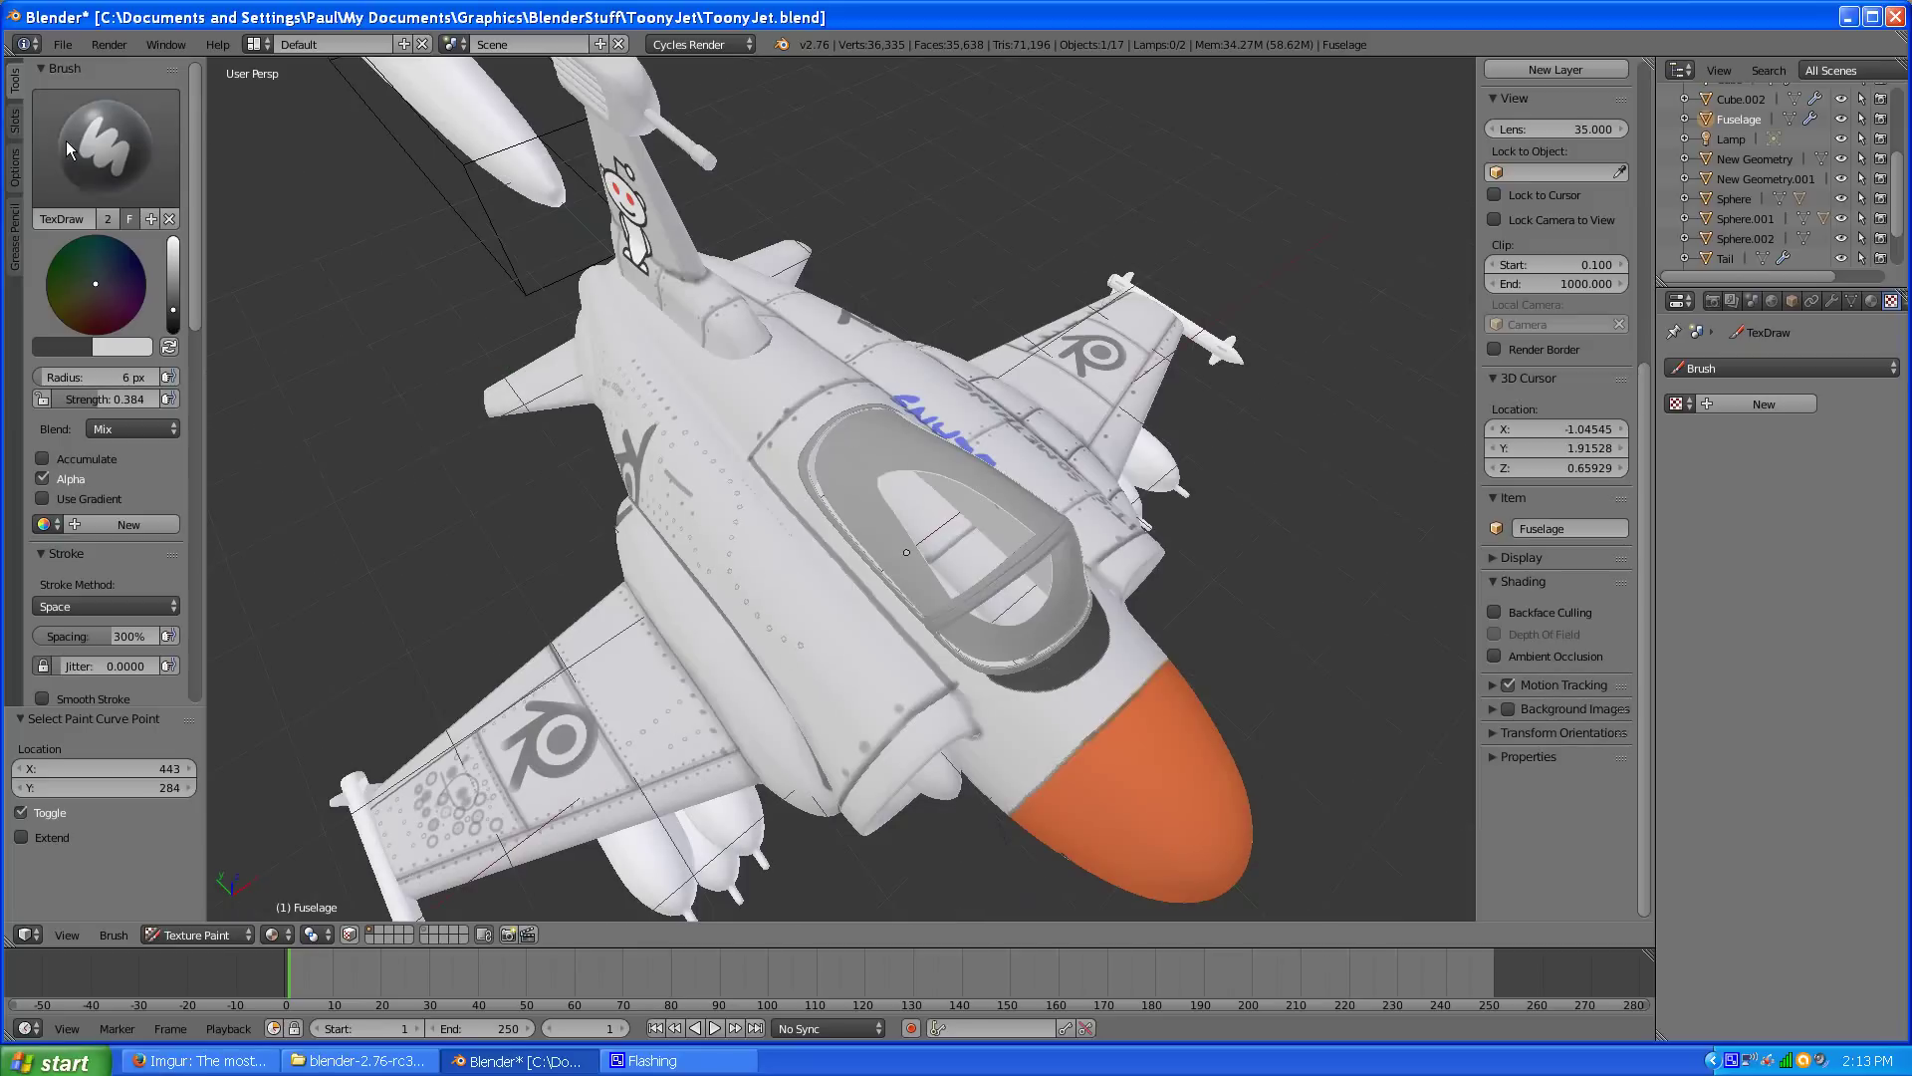